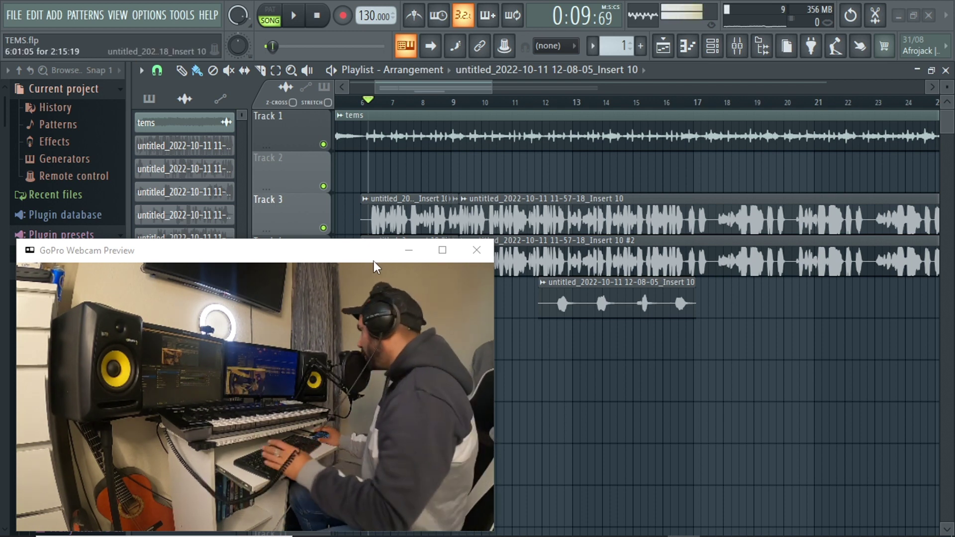
Step: Minimize the webcam preview, play the song from bar 6 through the vocal clips, and stop playback
{"action": "left_click", "coordinate": [408, 250]}
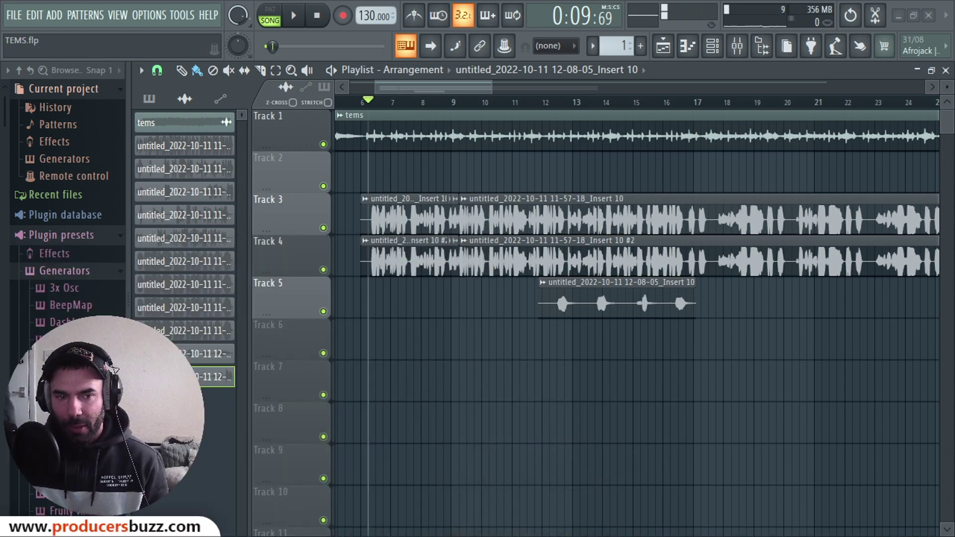
{"action": "left_click_drag", "start_coordinate": [376, 104], "coordinate": [388, 112]}
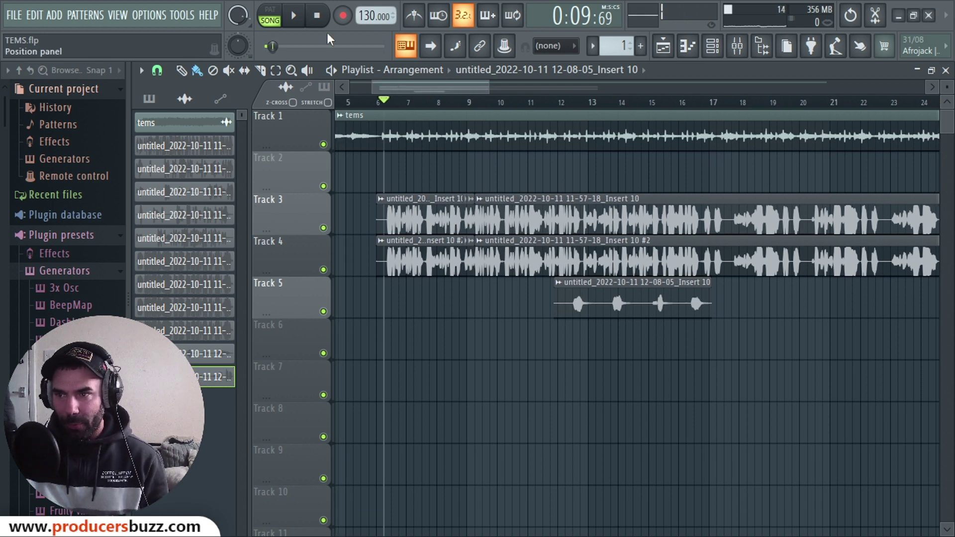
{"action": "left_click", "coordinate": [298, 19]}
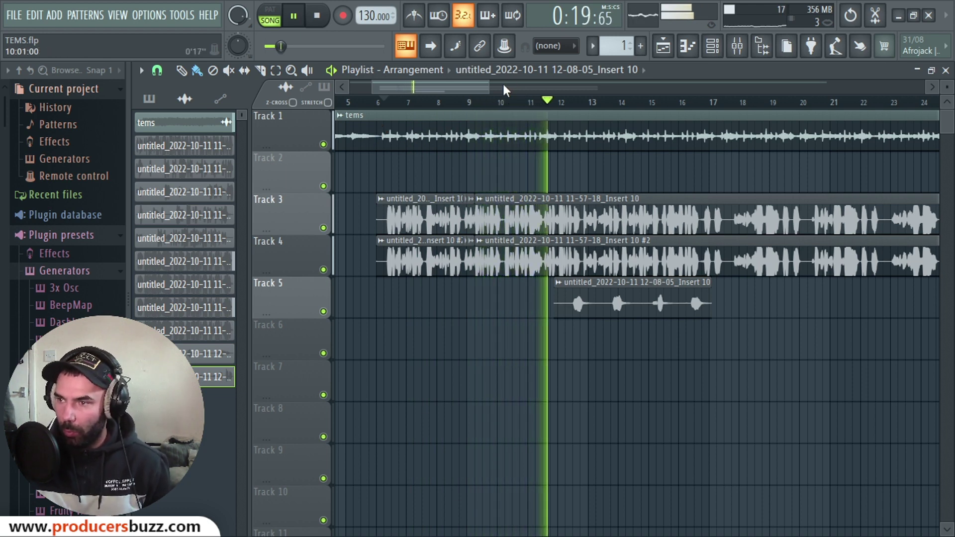
{"action": "left_click_drag", "start_coordinate": [489, 88], "coordinate": [484, 90]}
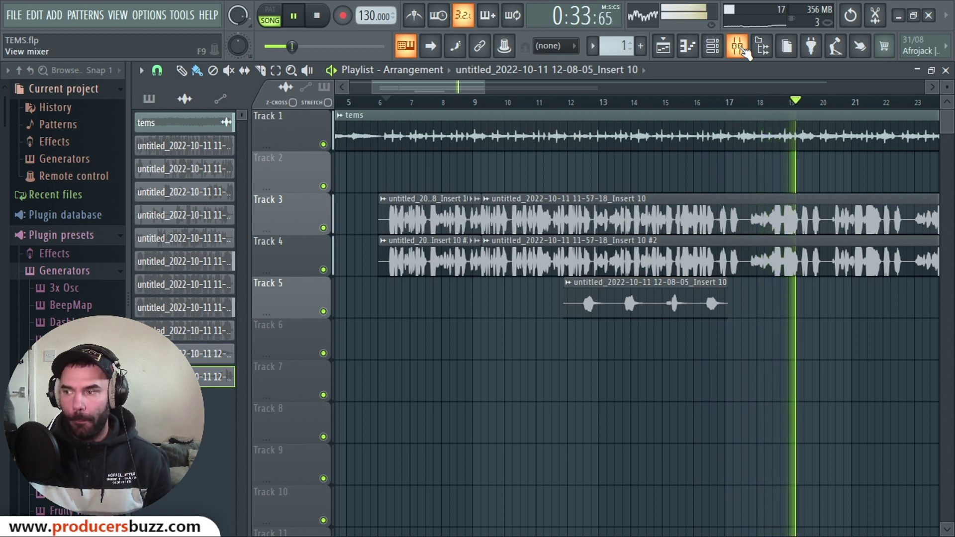
{"action": "left_click_drag", "start_coordinate": [445, 88], "coordinate": [481, 98]}
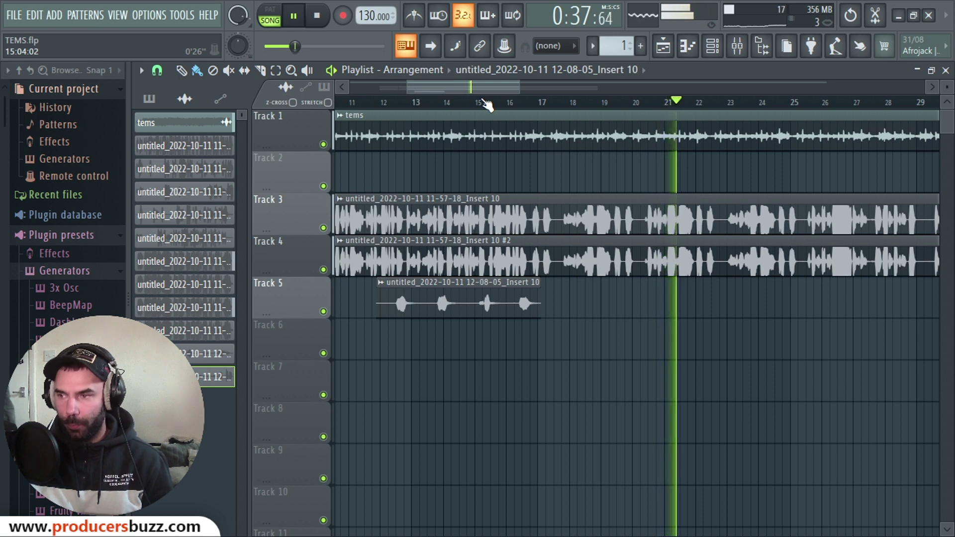
{"action": "left_click_drag", "start_coordinate": [474, 88], "coordinate": [516, 95]}
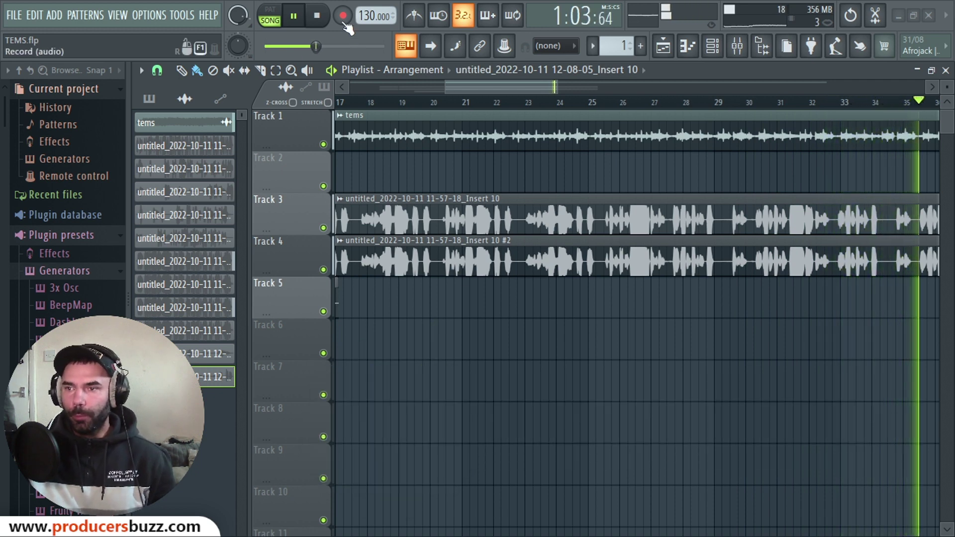
{"action": "left_click", "coordinate": [321, 17]}
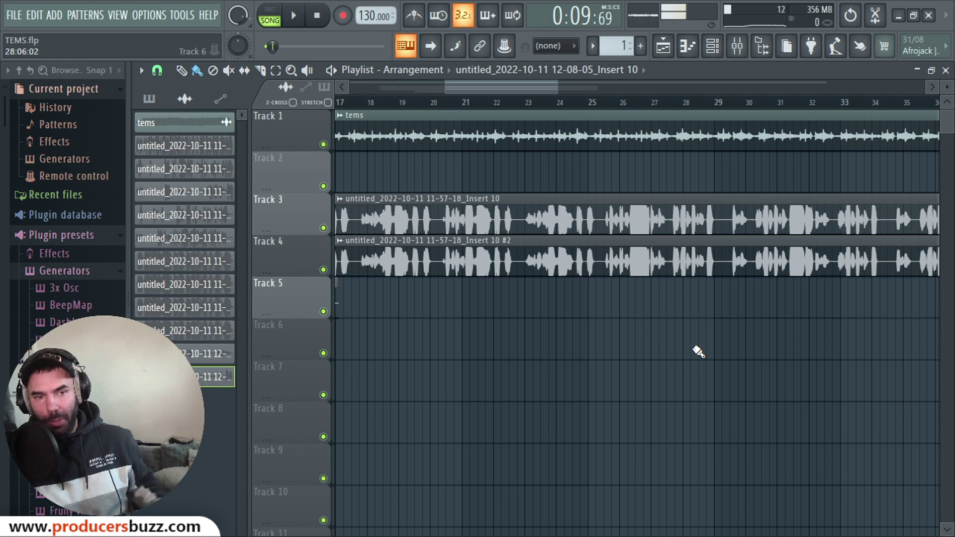
Step: Open the mixer, check the Main Vocals track, and select the main rec track
{"action": "left_click", "coordinate": [739, 52]}
{"action": "double_click", "coordinate": [816, 348]}
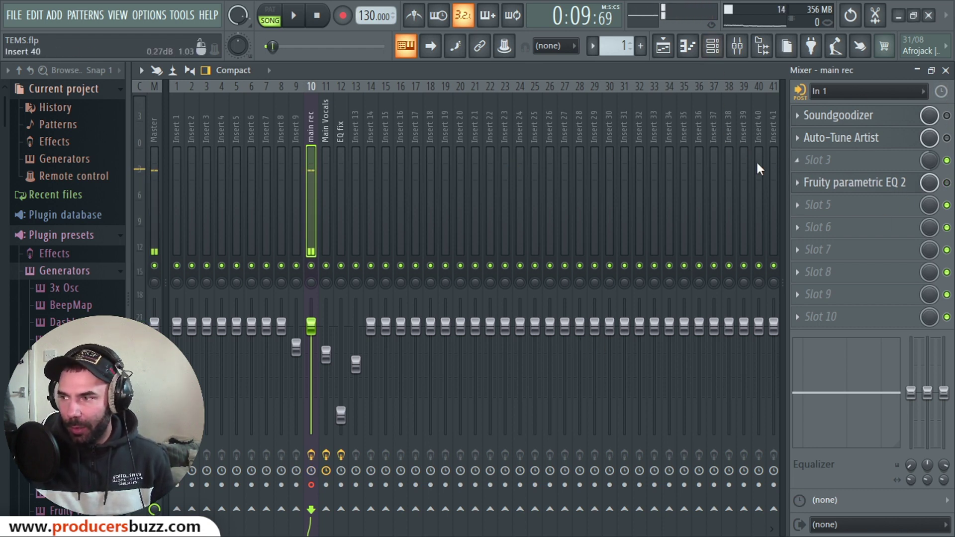
{"action": "left_click", "coordinate": [326, 140]}
{"action": "left_click", "coordinate": [311, 134]}
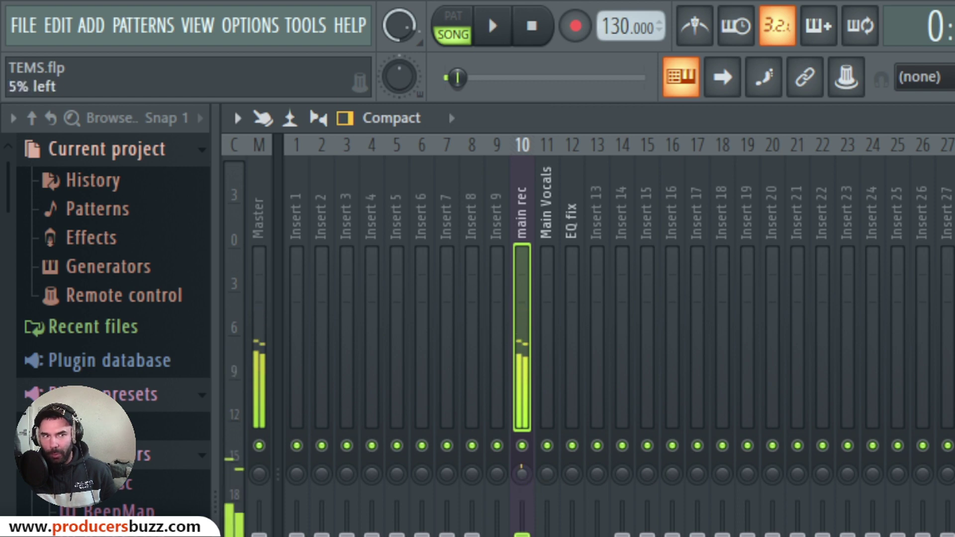
Step: Try panning the main rec track to the right and reset its panning to centre
{"action": "mouse_move", "coordinate": [521, 473]}
{"action": "left_mouse_down"}
{"action": "mouse_move", "coordinate": [522, 465]}
{"action": "mouse_move", "coordinate": [524, 482]}
{"action": "left_mouse_up"}
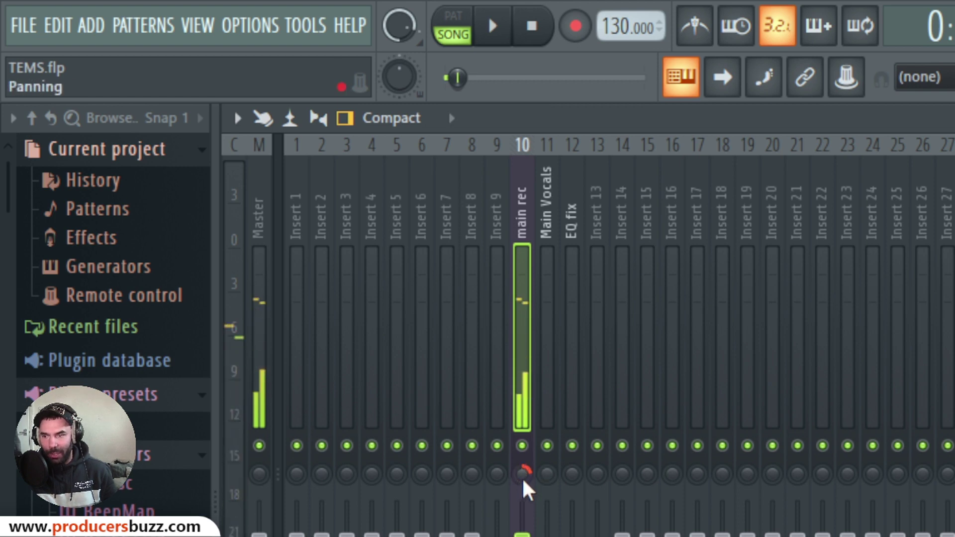
{"action": "right_click", "coordinate": [524, 482]}
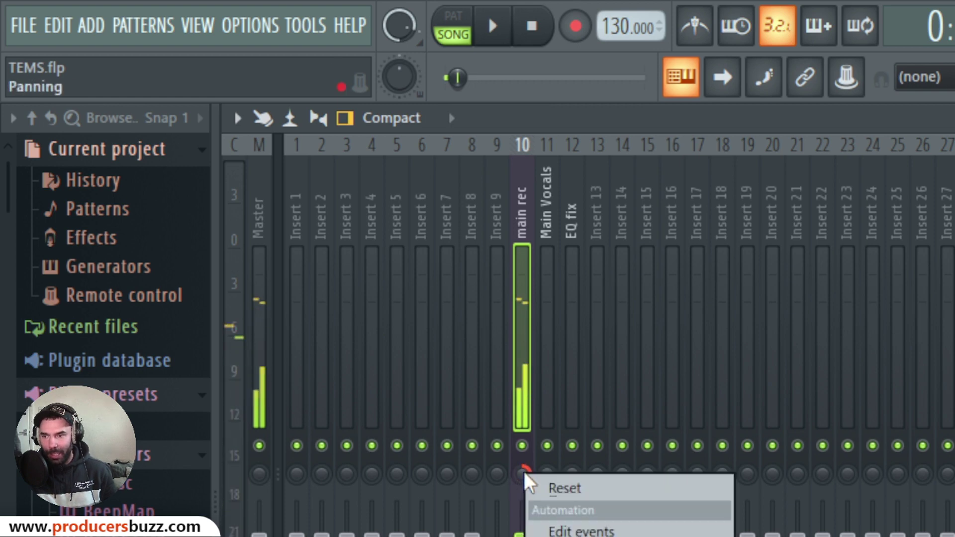
{"action": "left_click", "coordinate": [558, 489]}
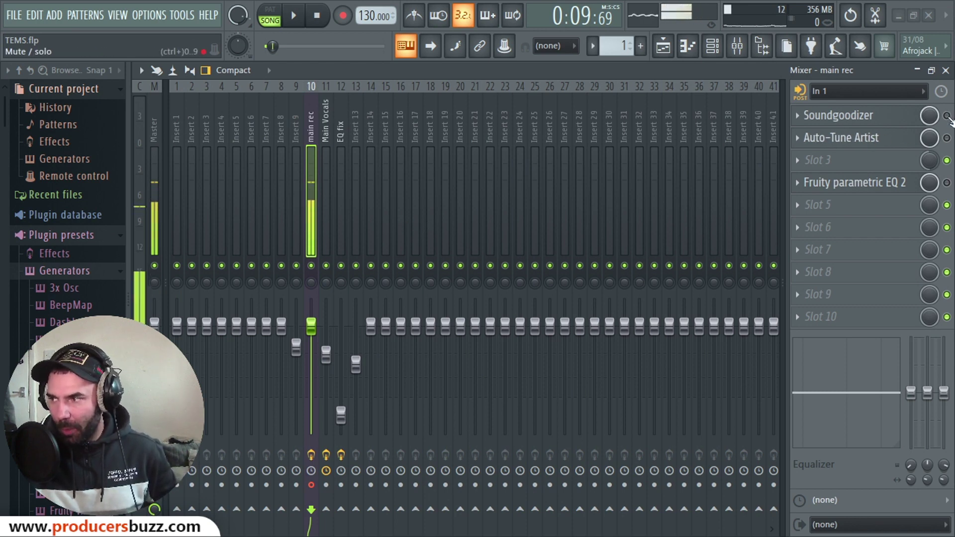
Step: Enable Soundgoodizer and Auto-Tune Artist on the main rec track, and review the settings of each effect
{"action": "left_click", "coordinate": [873, 118]}
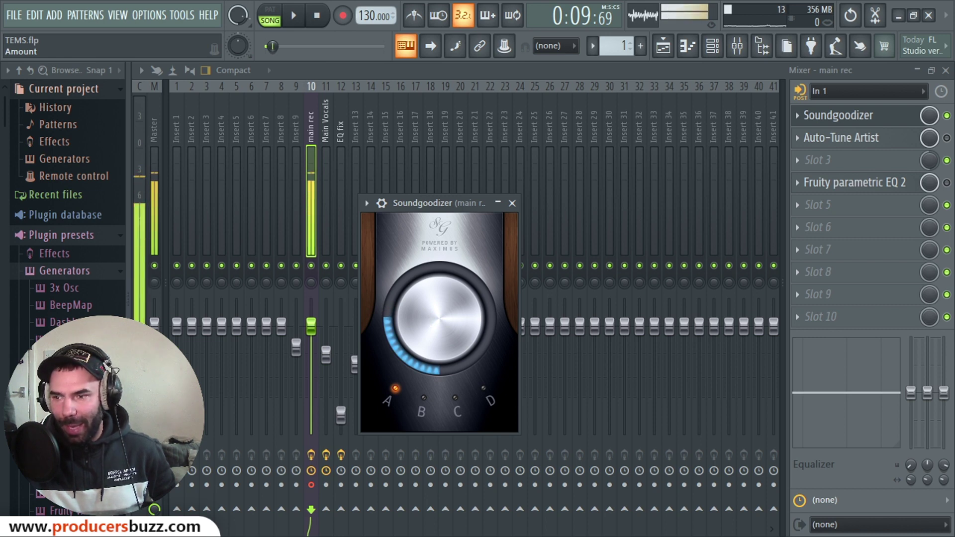
{"action": "left_click", "coordinate": [512, 203]}
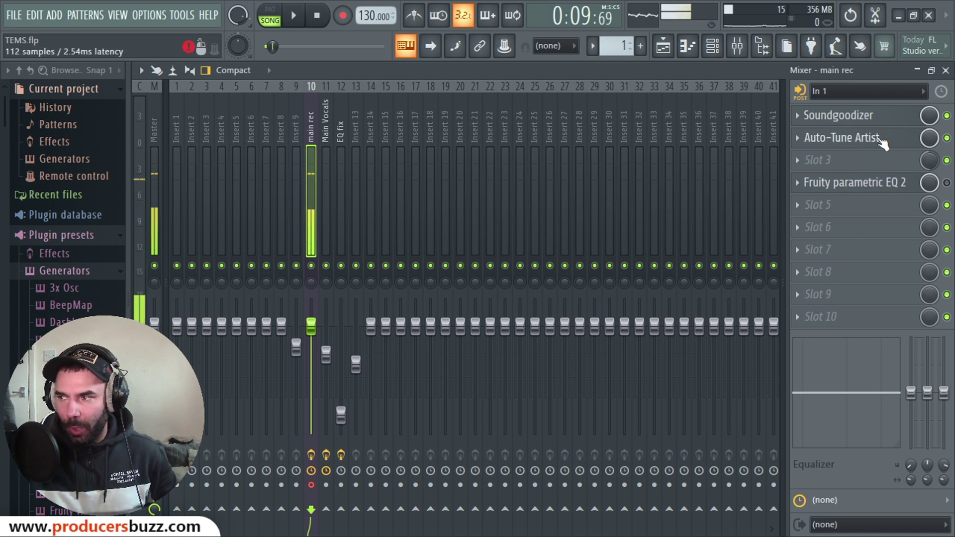
{"action": "left_click", "coordinate": [881, 139]}
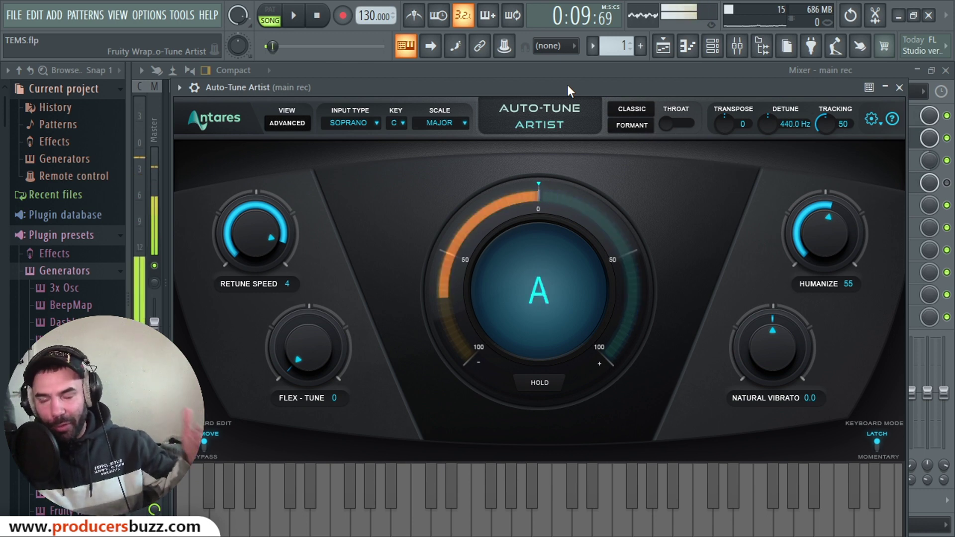
{"action": "left_click", "coordinate": [900, 88]}
Step: Review the AVOX WARM and AVOX CHOIR settings on the Main Vocals track
{"action": "left_click", "coordinate": [325, 149]}
{"action": "left_click", "coordinate": [852, 185]}
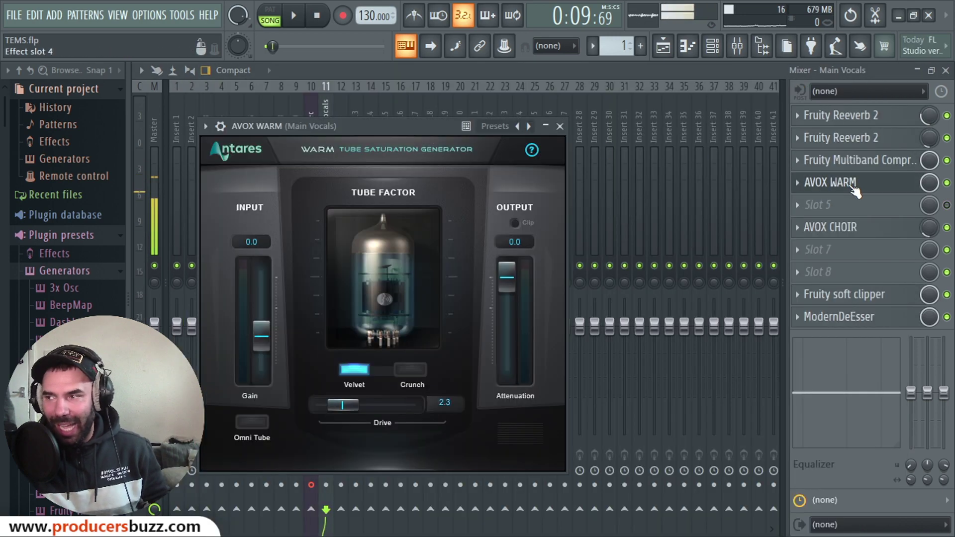
{"action": "left_click", "coordinate": [849, 226]}
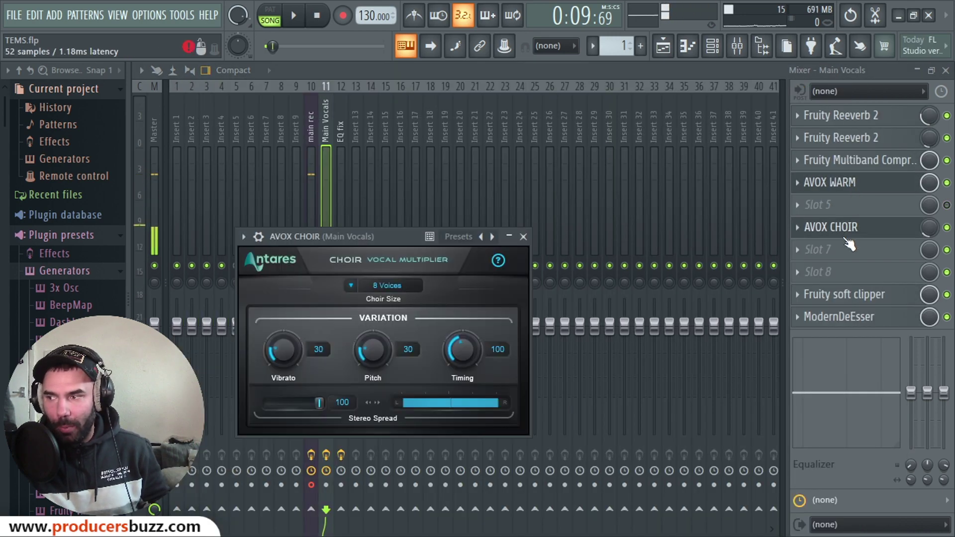
{"action": "left_click", "coordinate": [524, 237]}
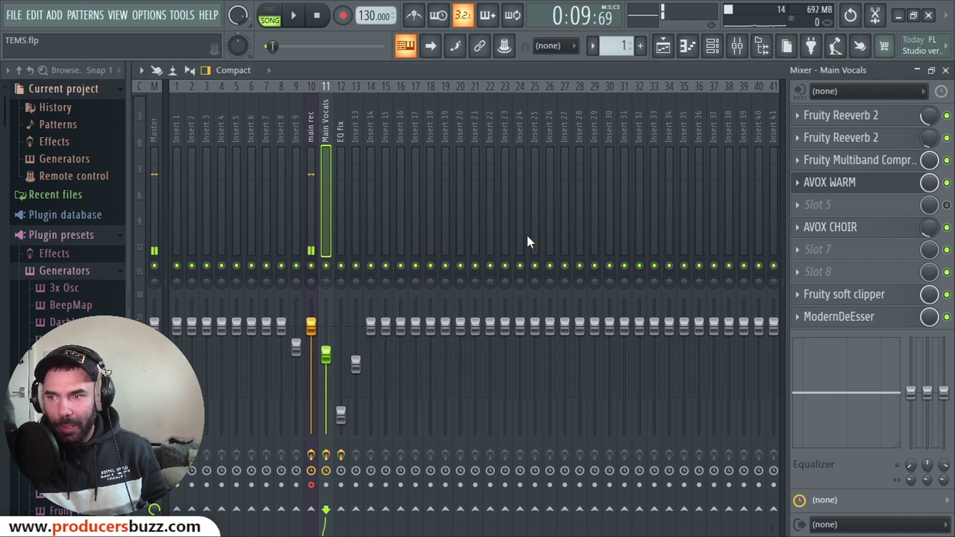
Step: Enable Auto-Tune Artist on the main rec track with input type Soprano, key C and scale Major
{"action": "left_click", "coordinate": [312, 156]}
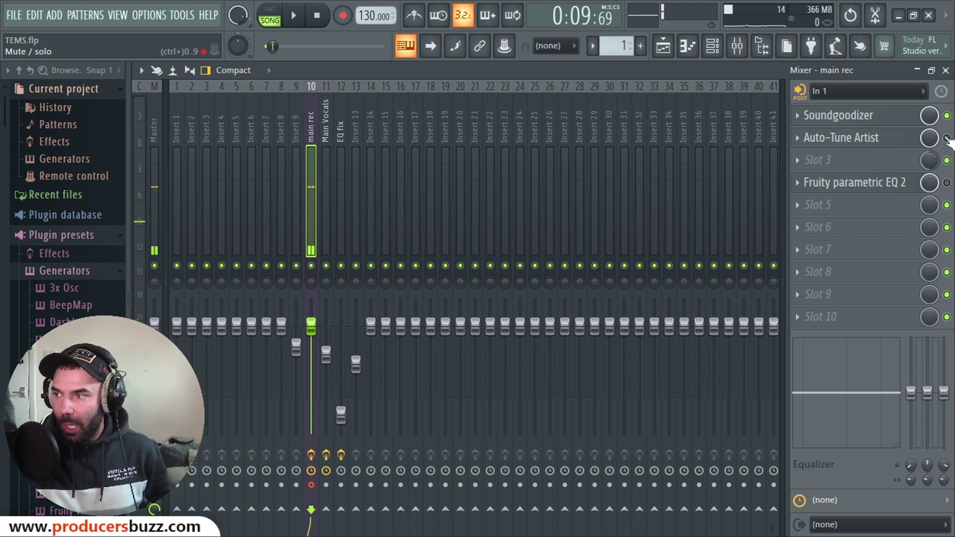
{"action": "left_click", "coordinate": [947, 138]}
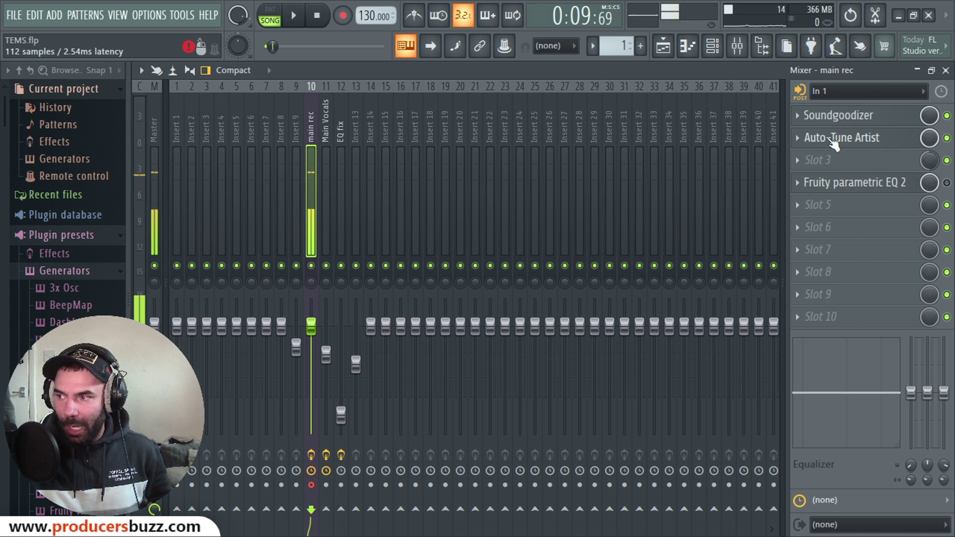
{"action": "left_click", "coordinate": [834, 142]}
{"action": "left_click", "coordinate": [332, 123]}
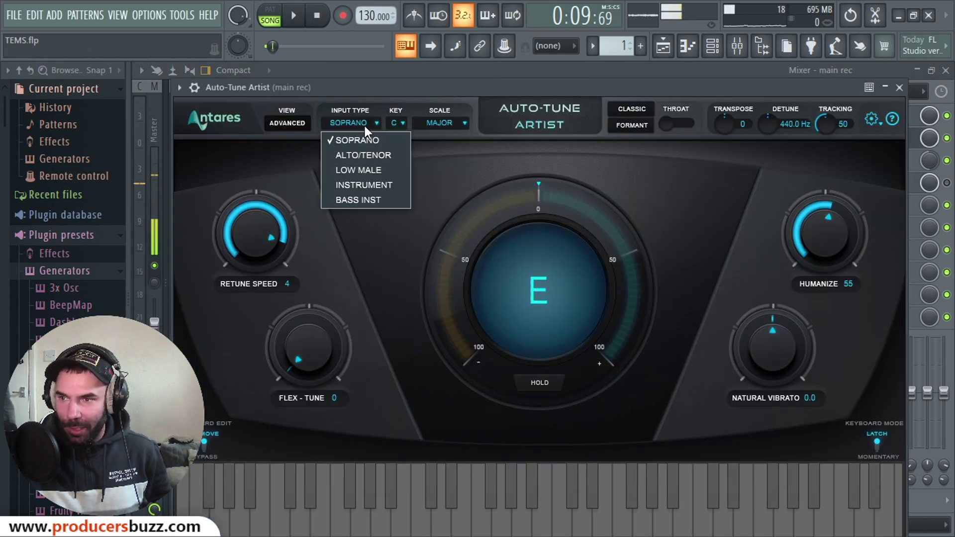
{"action": "left_click", "coordinate": [360, 140]}
{"action": "left_click", "coordinate": [400, 123]}
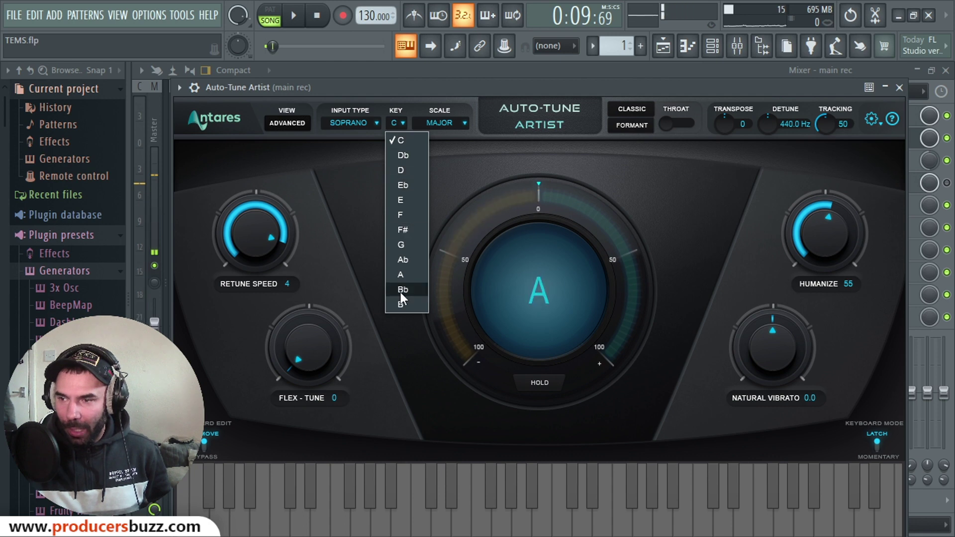
{"action": "left_click", "coordinate": [402, 141]}
{"action": "left_click", "coordinate": [439, 122]}
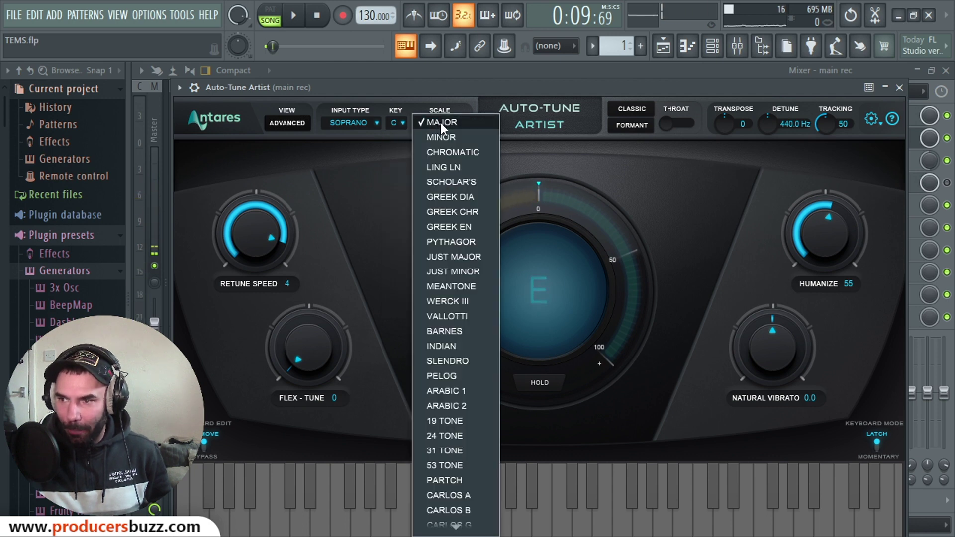
{"action": "left_click", "coordinate": [443, 121]}
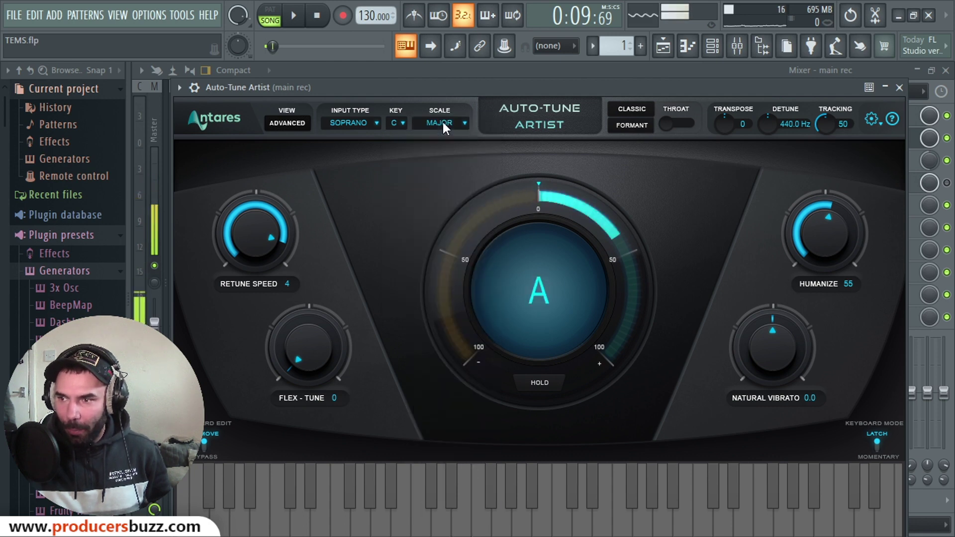
Step: Try the keys Db and F and the Minor scale in Auto-Tune Artist, return to C Major, and close it
{"action": "left_click", "coordinate": [401, 123]}
{"action": "left_click", "coordinate": [404, 156]}
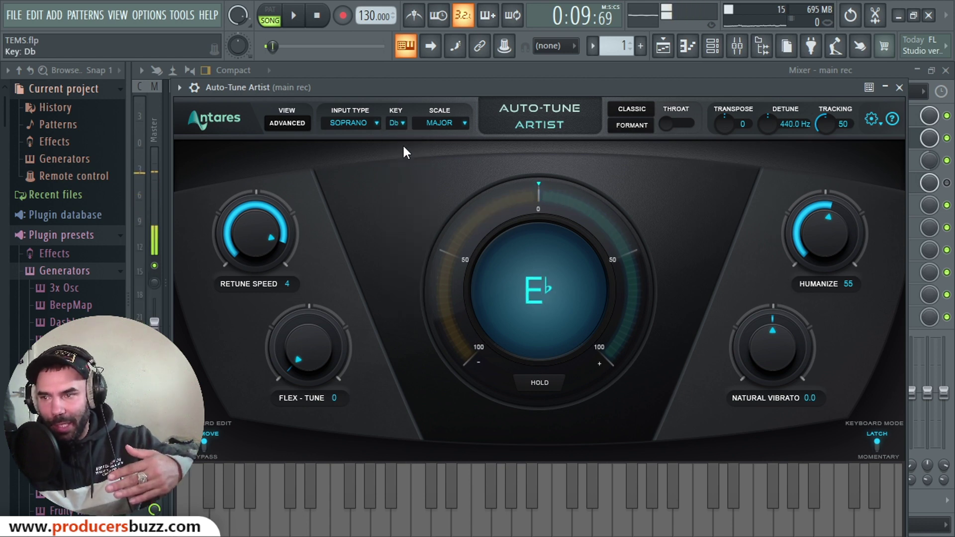
{"action": "left_click", "coordinate": [402, 125]}
{"action": "left_click", "coordinate": [403, 214]}
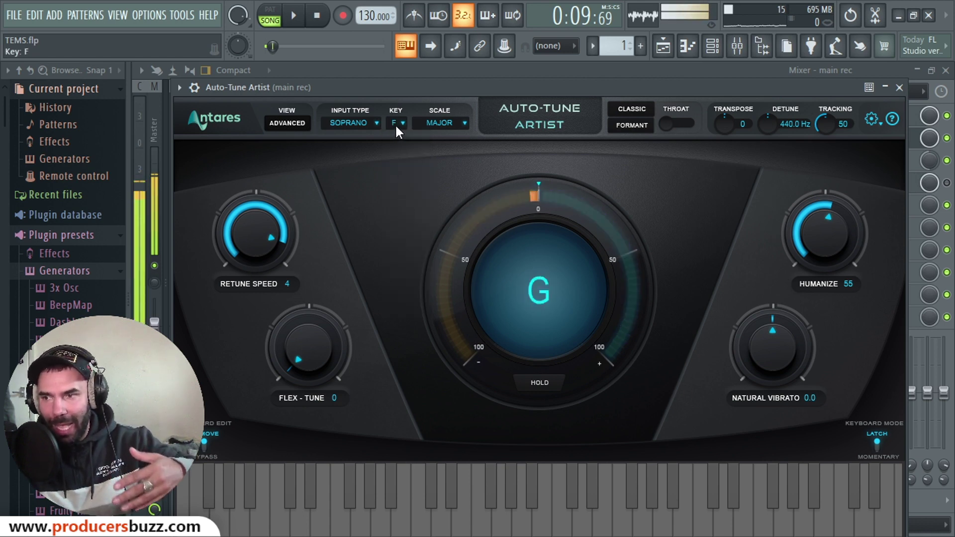
{"action": "left_click", "coordinate": [450, 123]}
{"action": "left_click", "coordinate": [452, 140]}
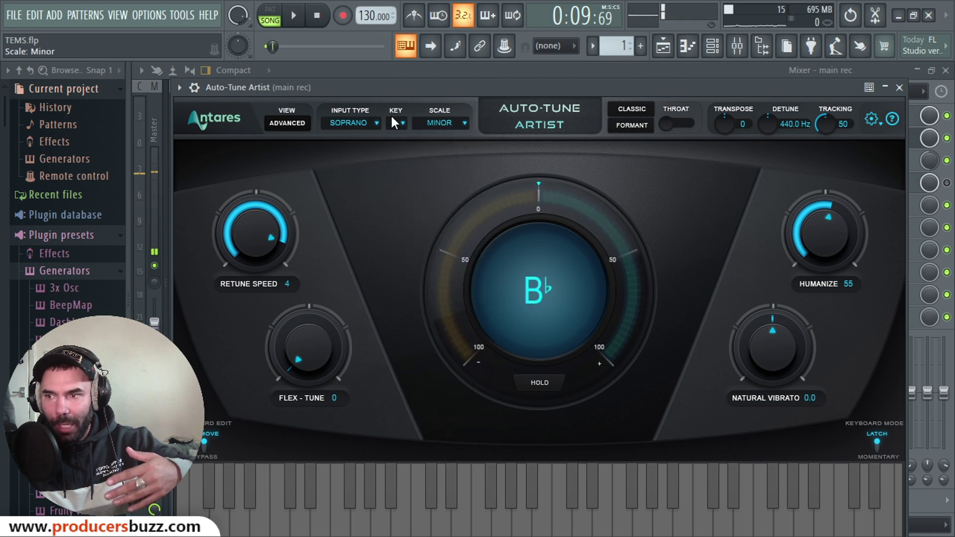
{"action": "left_click", "coordinate": [426, 122]}
{"action": "left_click", "coordinate": [438, 106]}
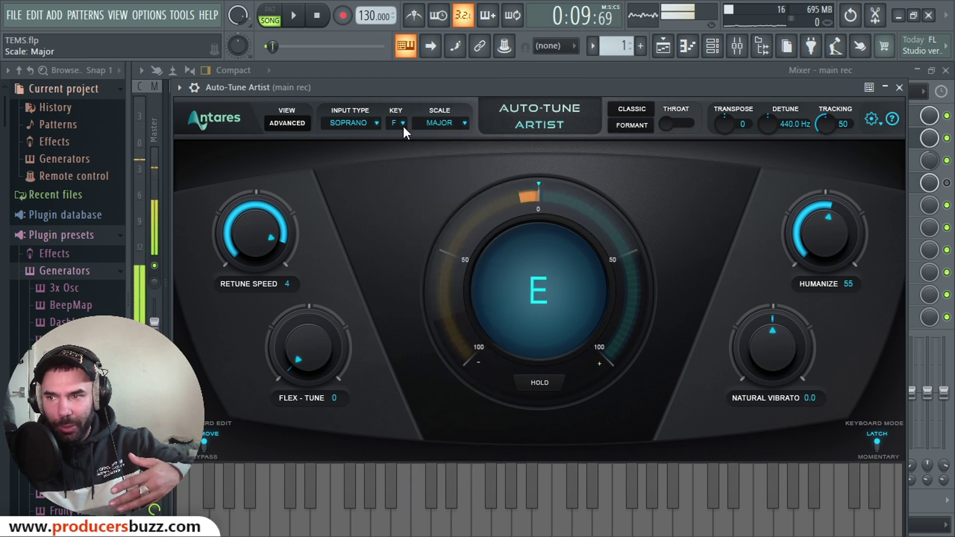
{"action": "left_click", "coordinate": [401, 123]}
{"action": "left_click", "coordinate": [401, 140]}
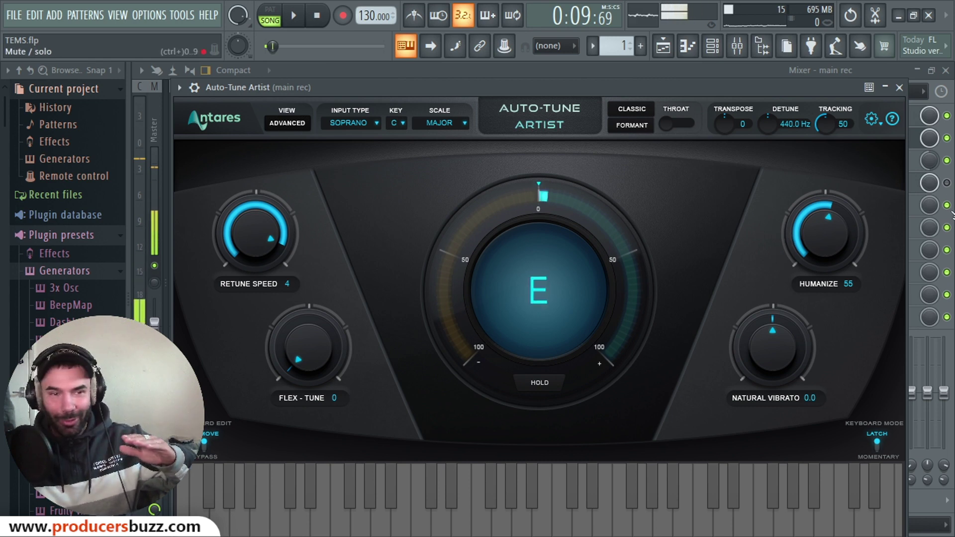
{"action": "left_click", "coordinate": [900, 88]}
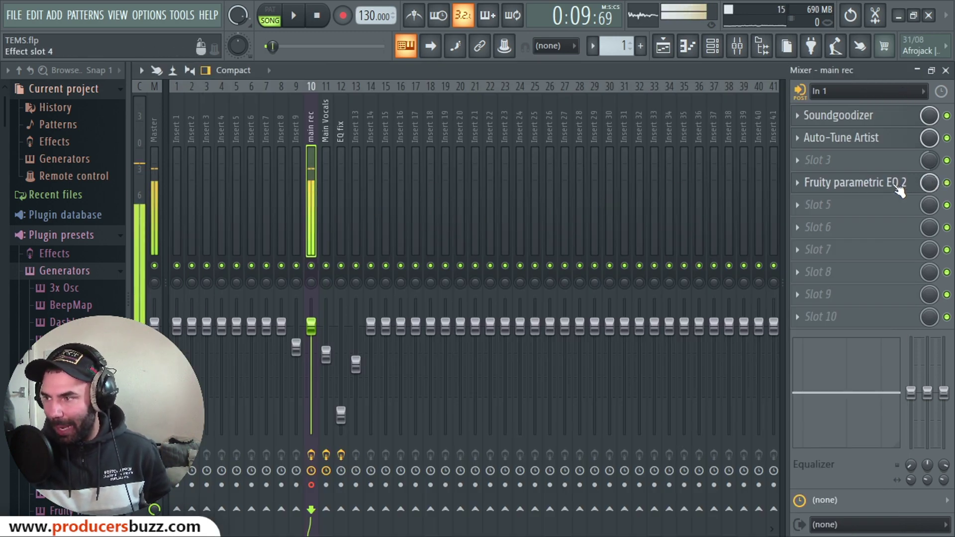
Step: Open Fruity parametric EQ 2 on the main rec track and load the Vocal Presence preset
{"action": "left_click", "coordinate": [840, 183]}
{"action": "left_click_drag", "start_coordinate": [461, 159], "coordinate": [663, 124]}
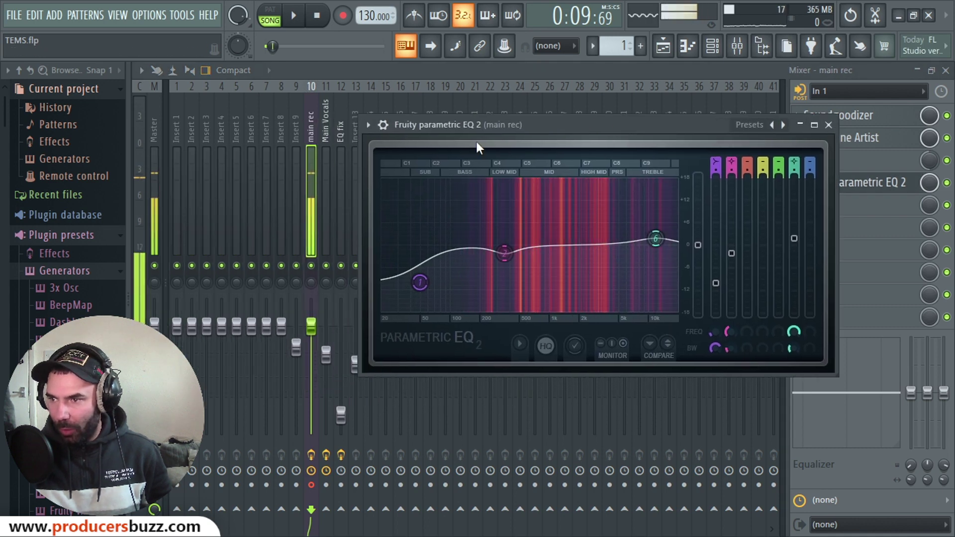
{"action": "left_click", "coordinate": [368, 126]}
{"action": "mouse_move", "coordinate": [386, 185]}
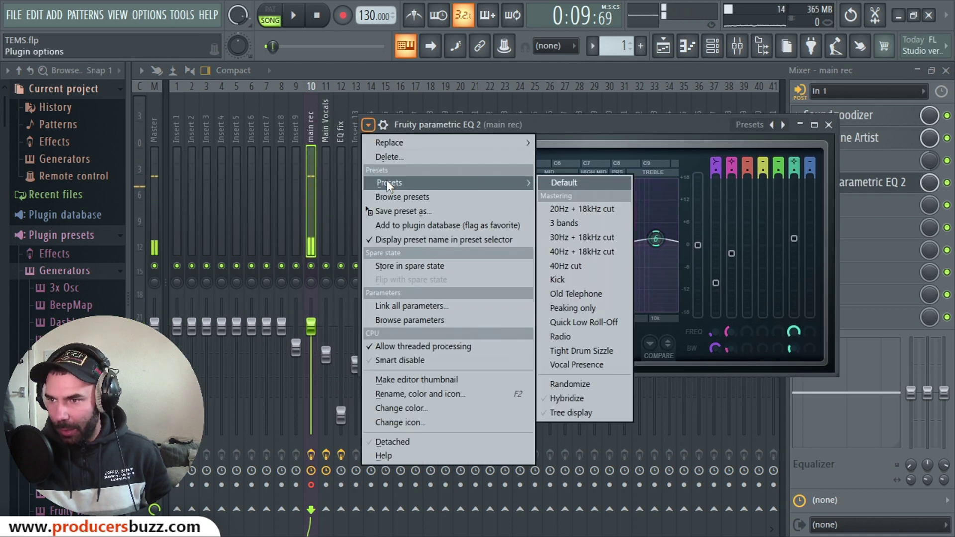
{"action": "left_click", "coordinate": [582, 364]}
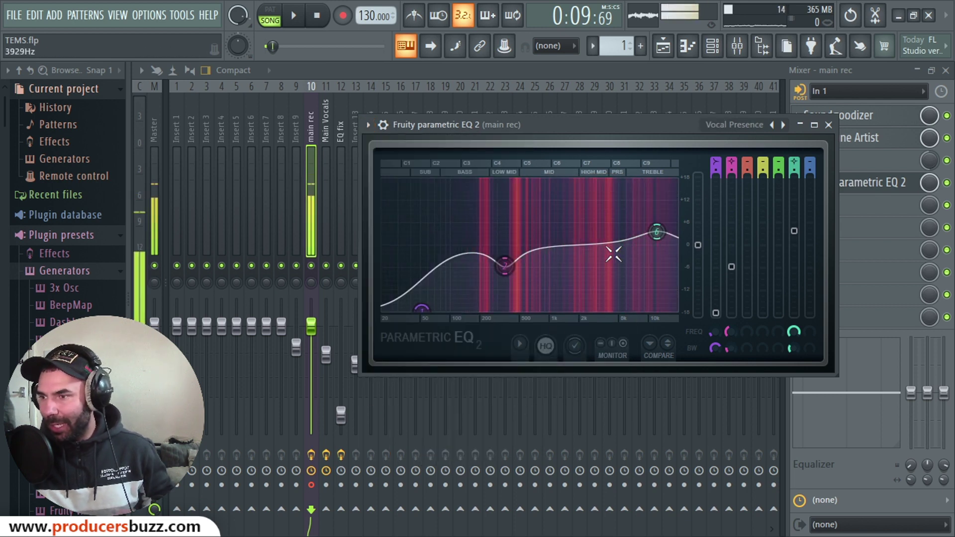
Step: Try a strong high-mid boost with band 6 of the equalizer, and reload the Vocal Presence preset
{"action": "left_click_drag", "start_coordinate": [657, 232], "coordinate": [599, 201]}
{"action": "left_click", "coordinate": [369, 127]}
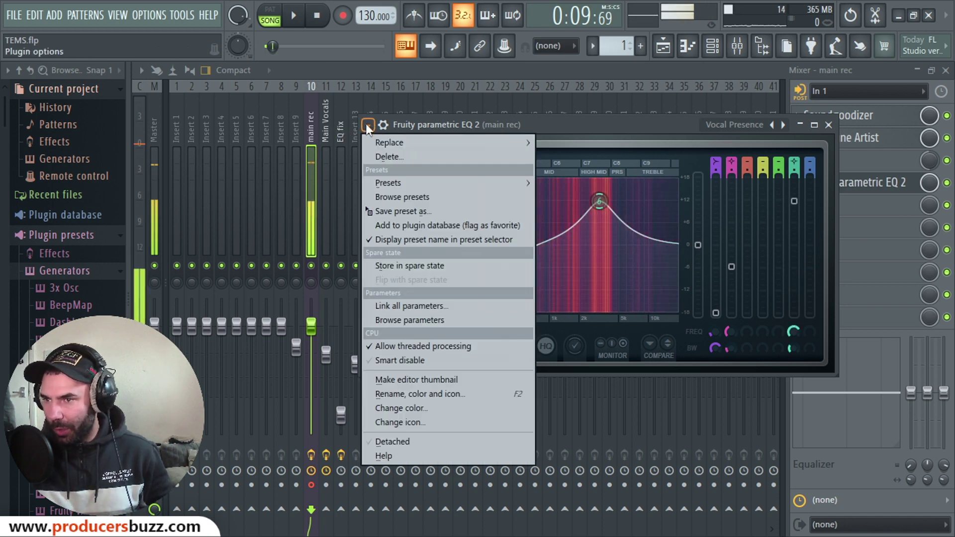
{"action": "mouse_move", "coordinate": [425, 186]}
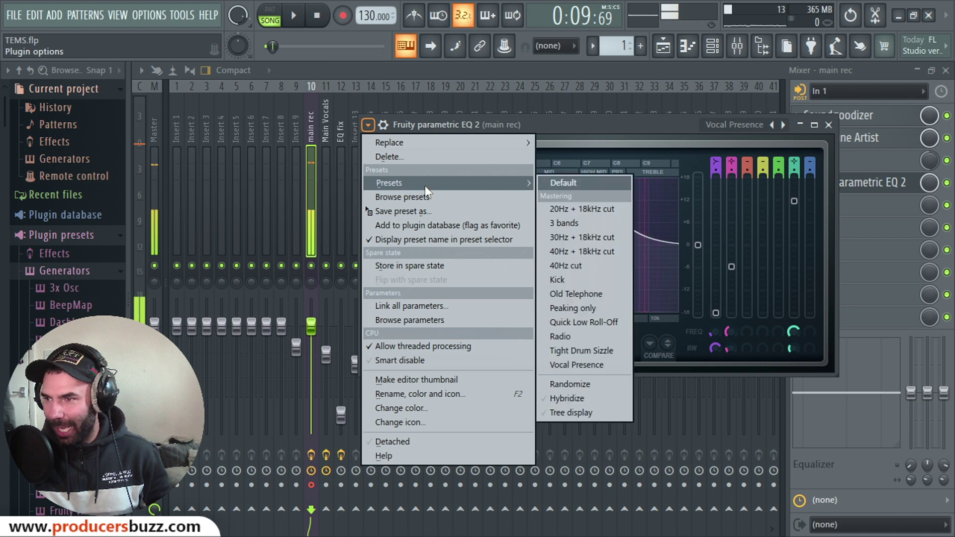
{"action": "left_click", "coordinate": [594, 366]}
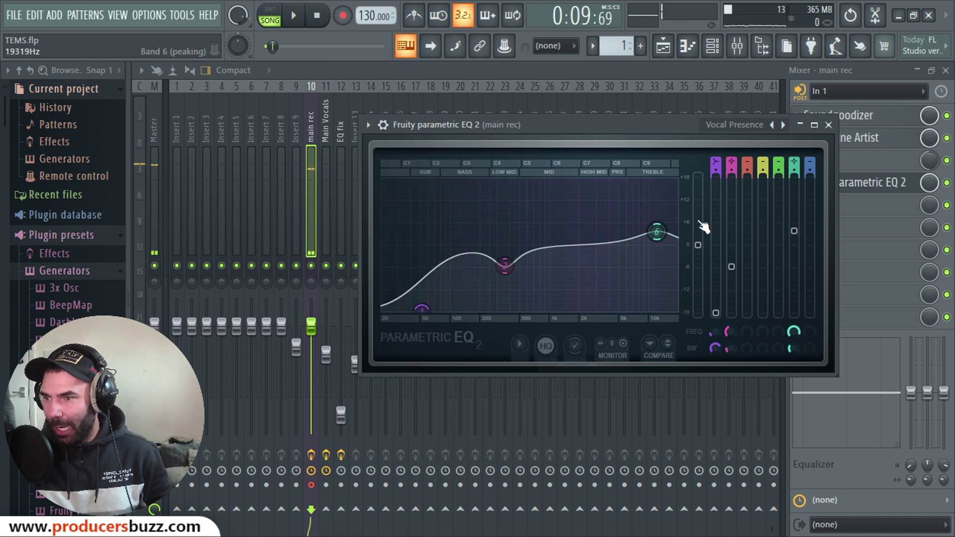
Step: Soften the Vocal Presence curve by raising bands 1 and 2 and slightly lowering band 6, and close the equalizer
{"action": "left_click_drag", "start_coordinate": [423, 311], "coordinate": [421, 285]}
{"action": "left_click_drag", "start_coordinate": [505, 262], "coordinate": [506, 257]}
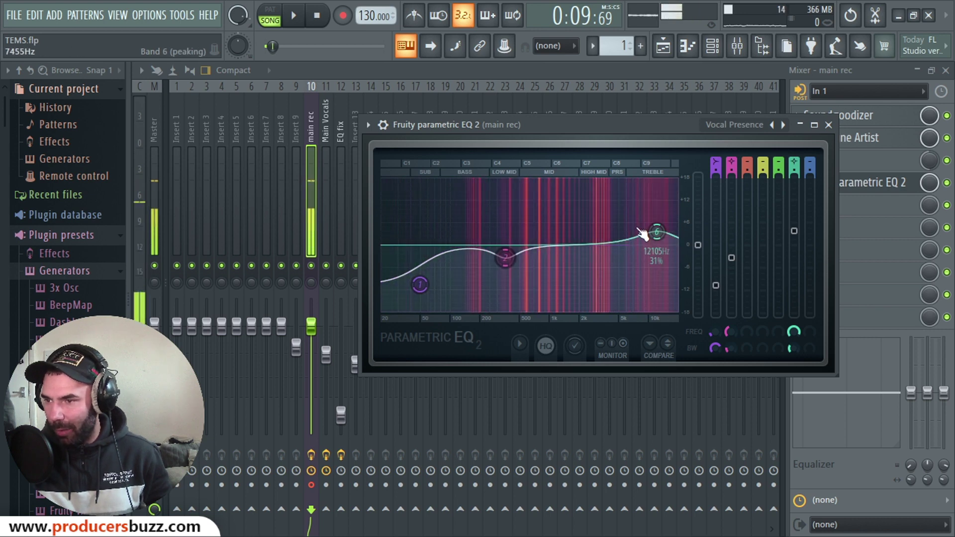
{"action": "left_click_drag", "start_coordinate": [657, 231], "coordinate": [656, 239]}
{"action": "left_click", "coordinate": [829, 126]}
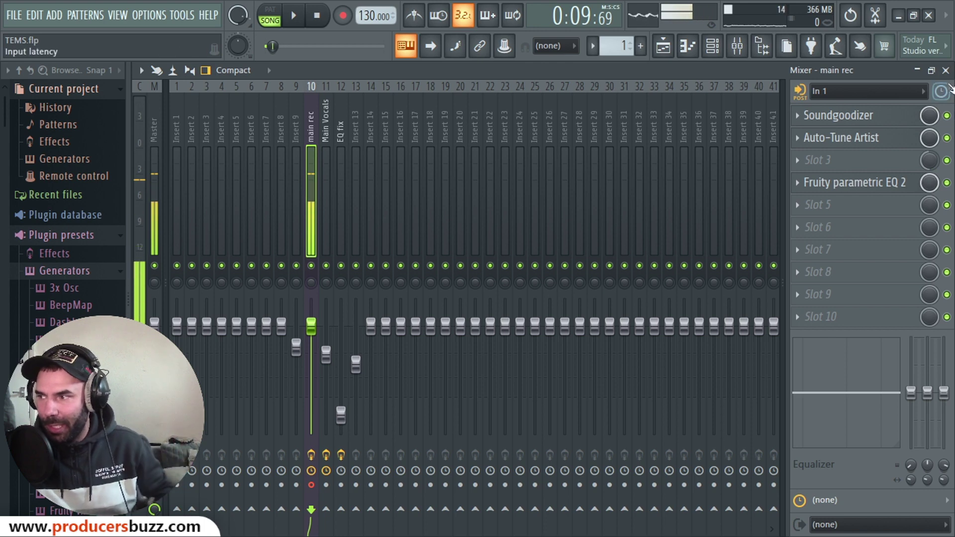
Step: Toggle recording on Insert 9 and main rec, returning to main rec as the only armed mixer track
{"action": "left_click", "coordinate": [296, 485]}
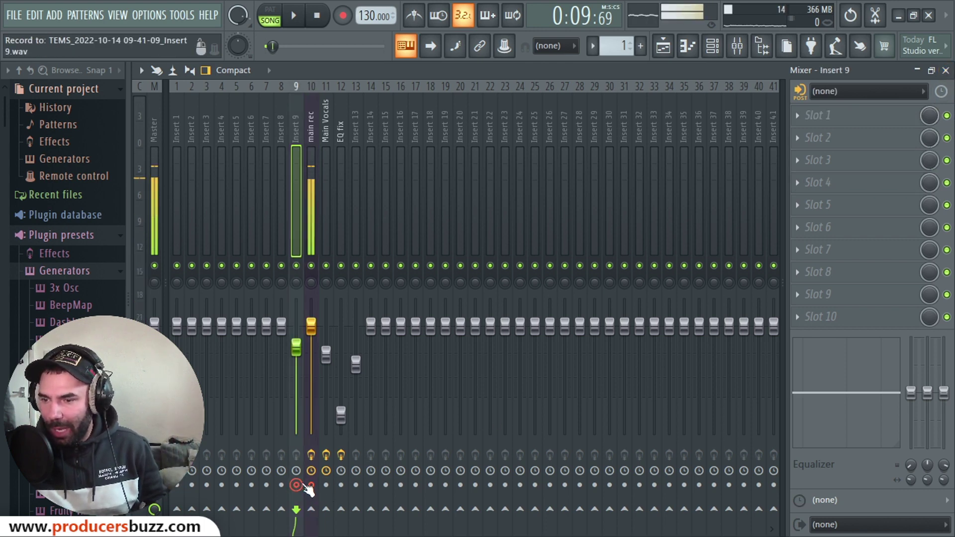
{"action": "left_click", "coordinate": [311, 485]}
{"action": "left_click", "coordinate": [296, 485]}
{"action": "left_click", "coordinate": [311, 497]}
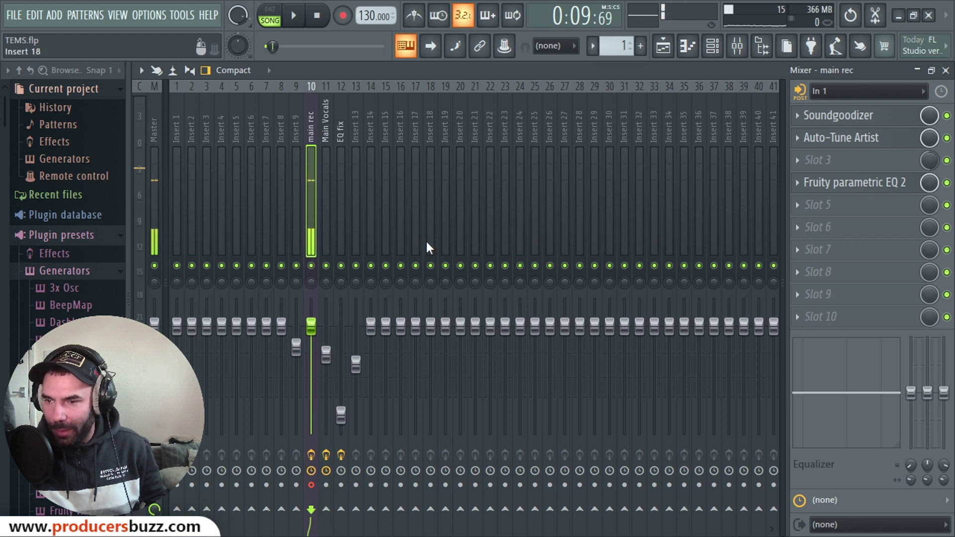
Step: Try raising the main rec volume fader to about 125% (5.6 dB) and reset it to its default level
{"action": "right_click", "coordinate": [311, 330]}
{"action": "left_click", "coordinate": [329, 319]}
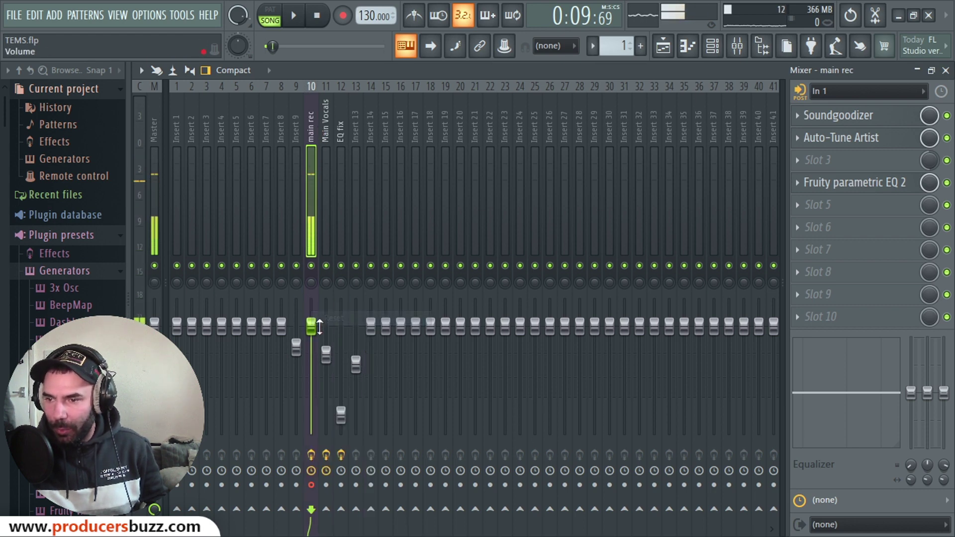
{"action": "left_click_drag", "start_coordinate": [313, 325], "coordinate": [311, 299]}
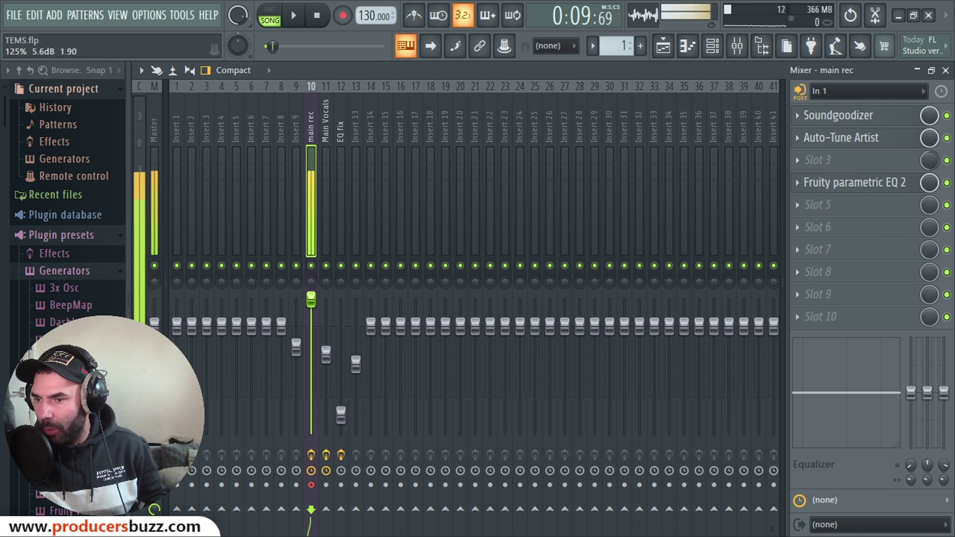
{"action": "right_click", "coordinate": [314, 305]}
{"action": "left_click", "coordinate": [334, 308]}
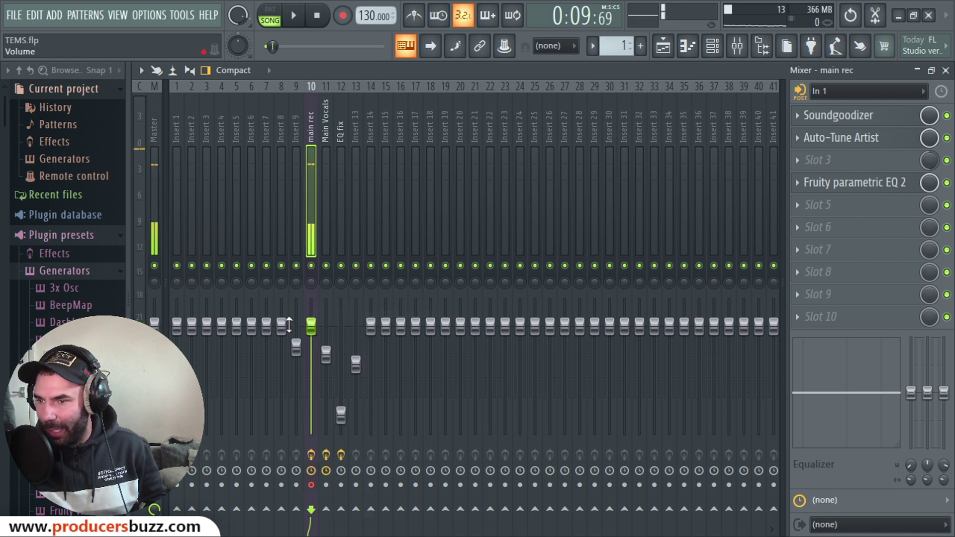
Step: Close the mixer and the AVOX WARM window, and mute playlist tracks 3, 4 and 5
{"action": "left_click", "coordinate": [946, 70]}
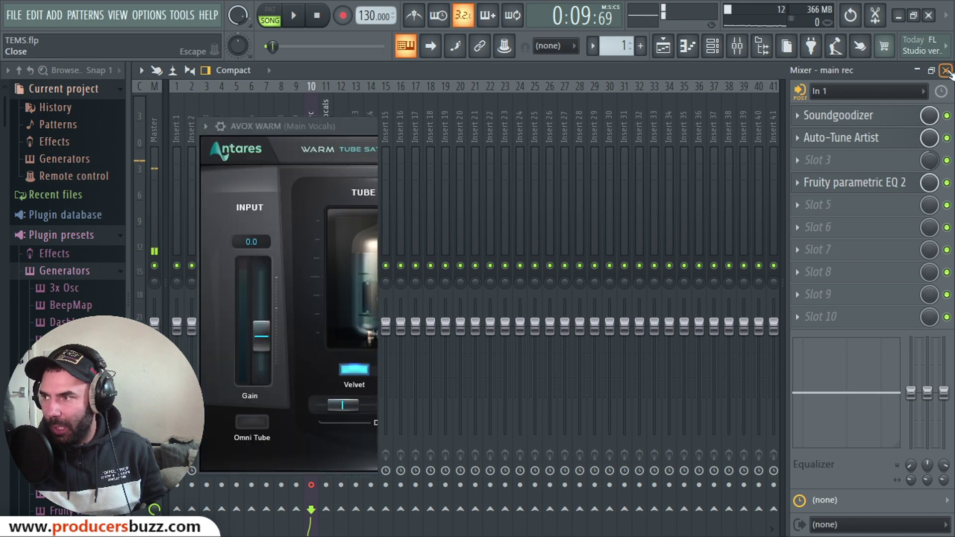
{"action": "left_click", "coordinate": [563, 123]}
{"action": "left_click_drag", "start_coordinate": [496, 88], "coordinate": [413, 99]}
{"action": "left_click_drag", "start_coordinate": [475, 90], "coordinate": [551, 89]}
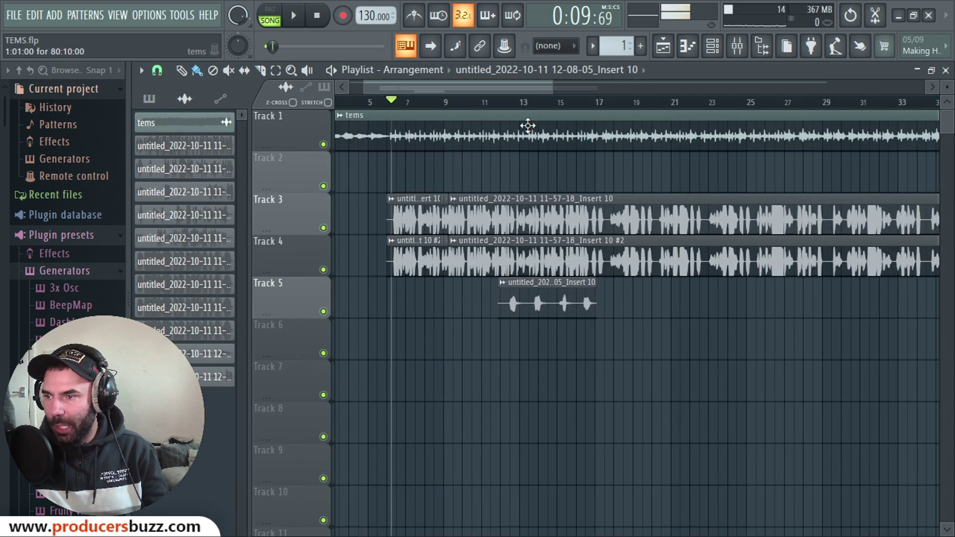
{"action": "left_click", "coordinate": [323, 228]}
{"action": "left_click", "coordinate": [324, 270]}
{"action": "left_click", "coordinate": [324, 311]}
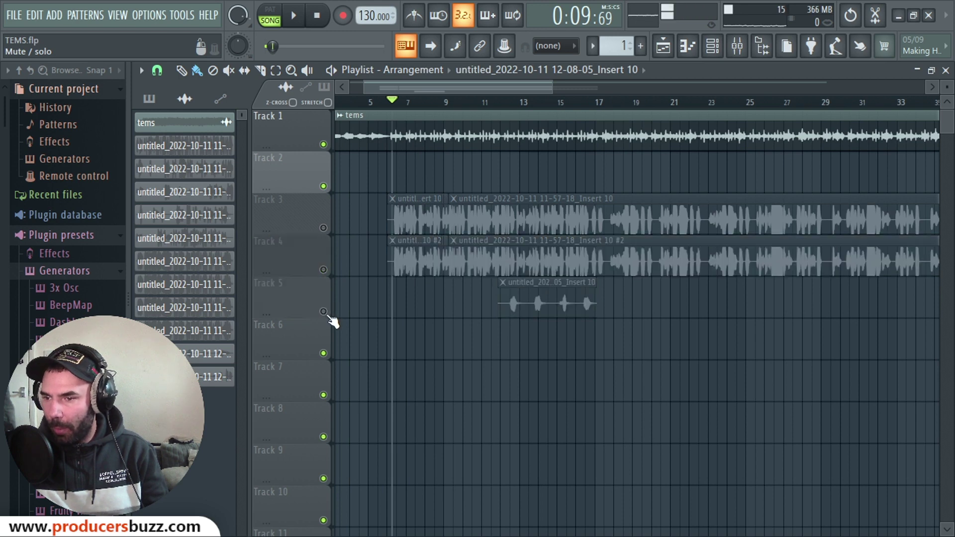
Step: Move the playhead to bar 5 and go through the recording filter options, keeping Audio enabled
{"action": "left_click_drag", "start_coordinate": [392, 99], "coordinate": [369, 100]}
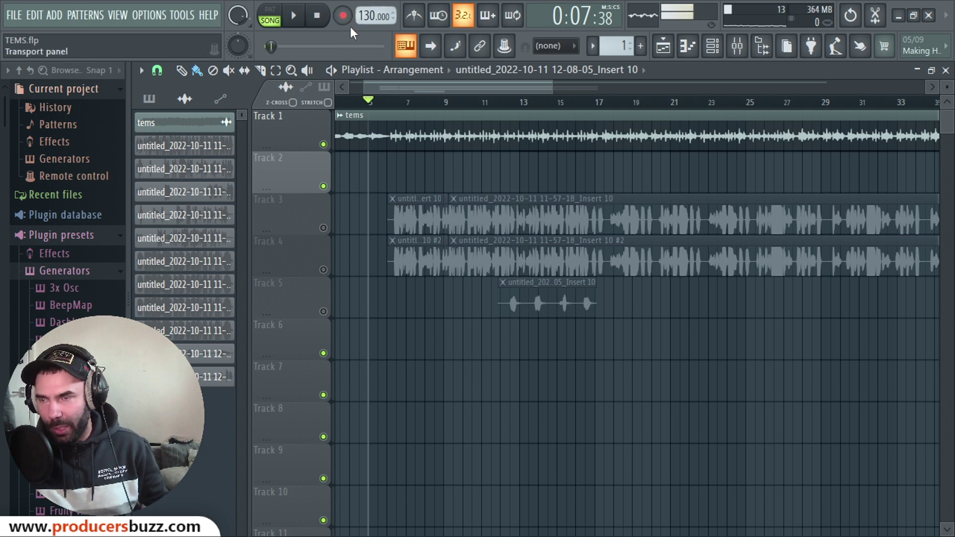
{"action": "right_click", "coordinate": [348, 20]}
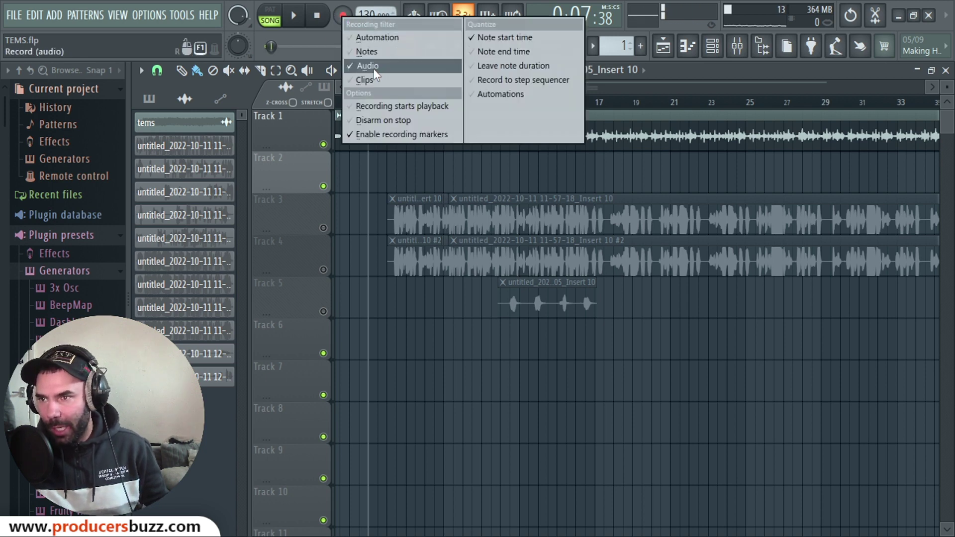
{"action": "left_click", "coordinate": [373, 68]}
{"action": "right_click", "coordinate": [347, 23]}
{"action": "left_click", "coordinate": [386, 66]}
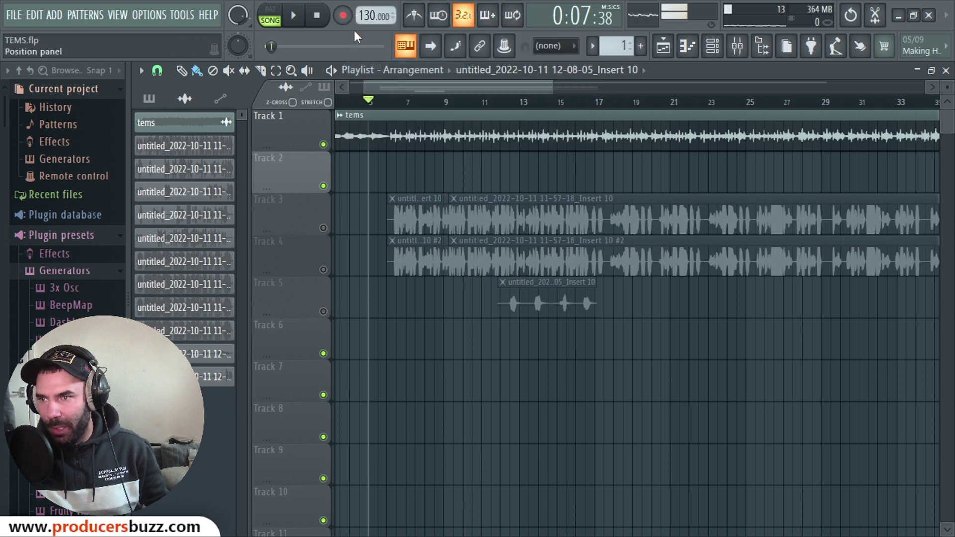
{"action": "right_click", "coordinate": [351, 25]}
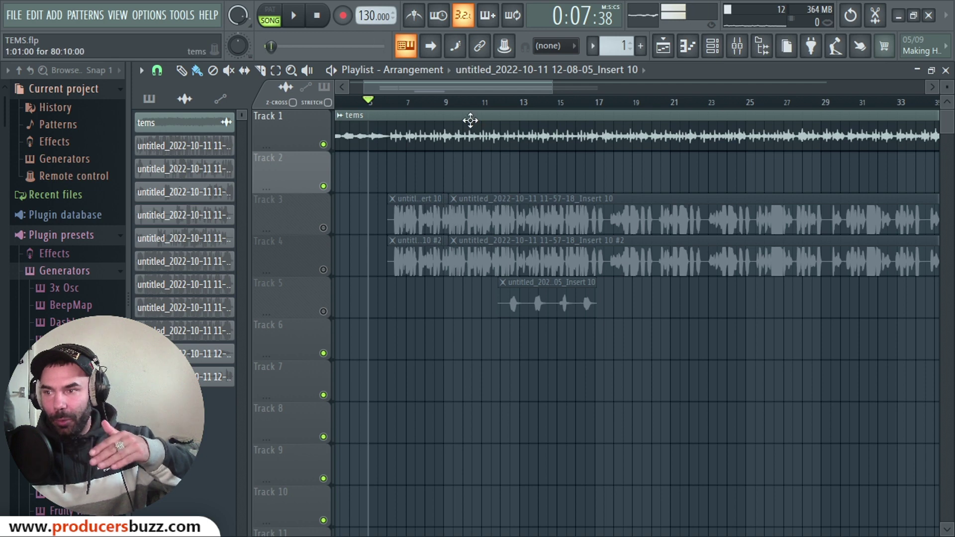
Step: Record a vocal take from bar 4 through the armed main rec track and stop the recording
{"action": "left_click_drag", "start_coordinate": [405, 88], "coordinate": [373, 104]}
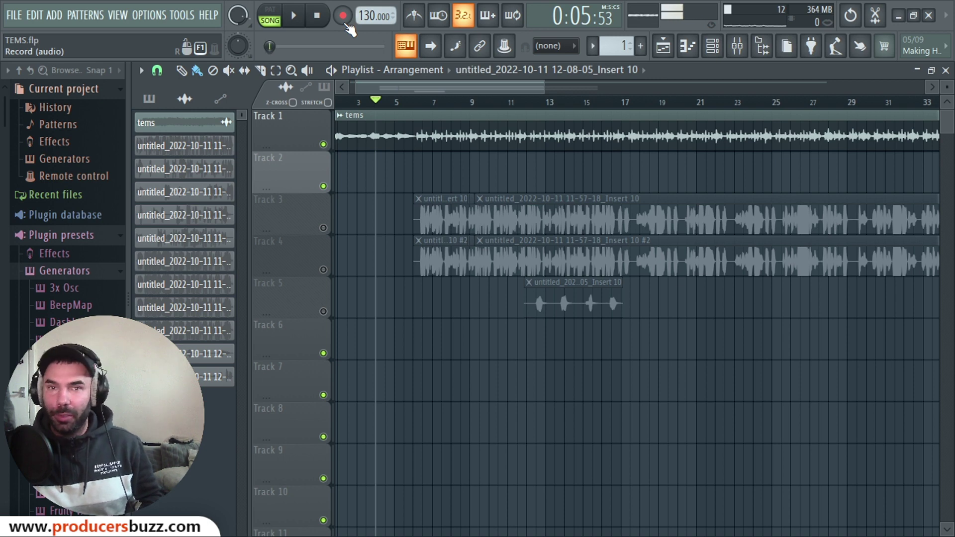
{"action": "left_click", "coordinate": [301, 22]}
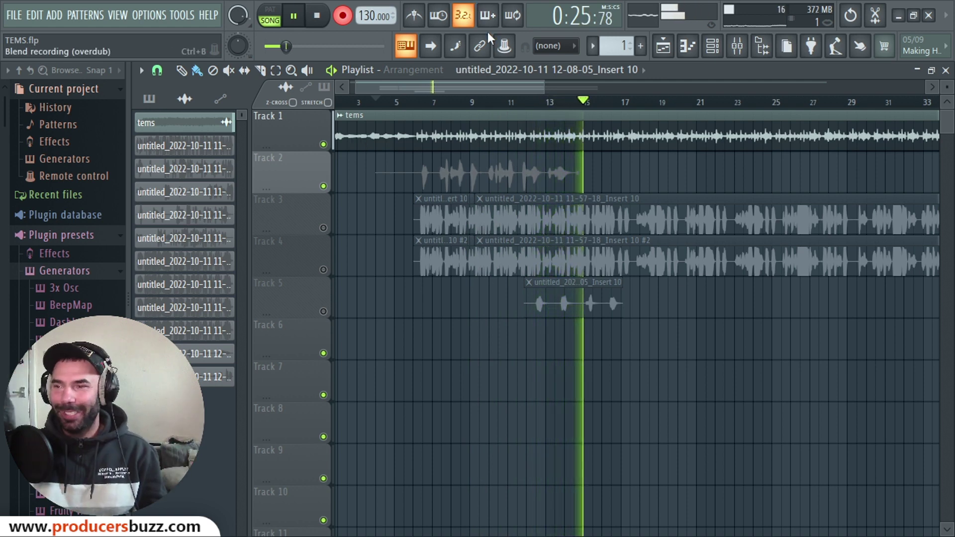
{"action": "left_click", "coordinate": [318, 17]}
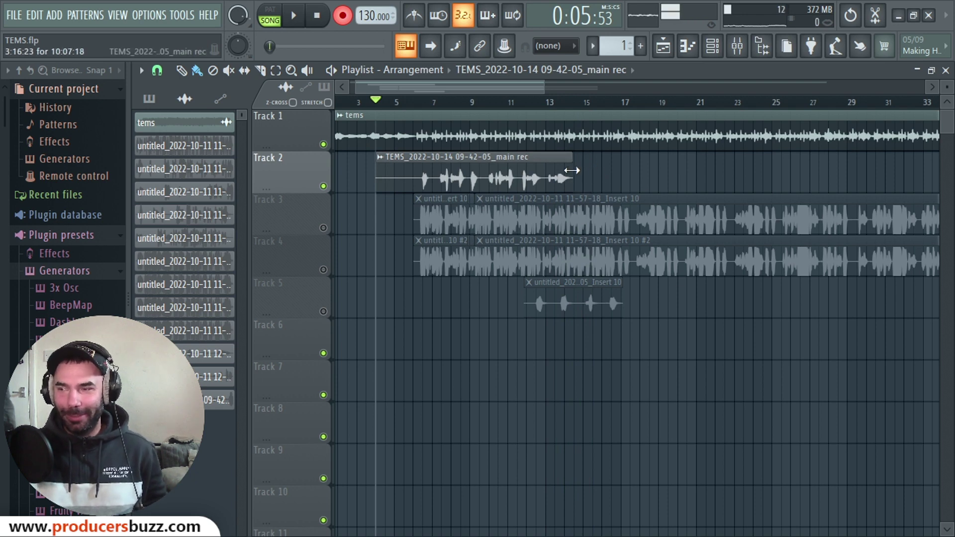
Step: Unmute track 3 and compare the mixer routing of its 11-57-18 vocal clip with the new main rec clip
{"action": "left_click", "coordinate": [323, 228]}
{"action": "double_click", "coordinate": [547, 223]}
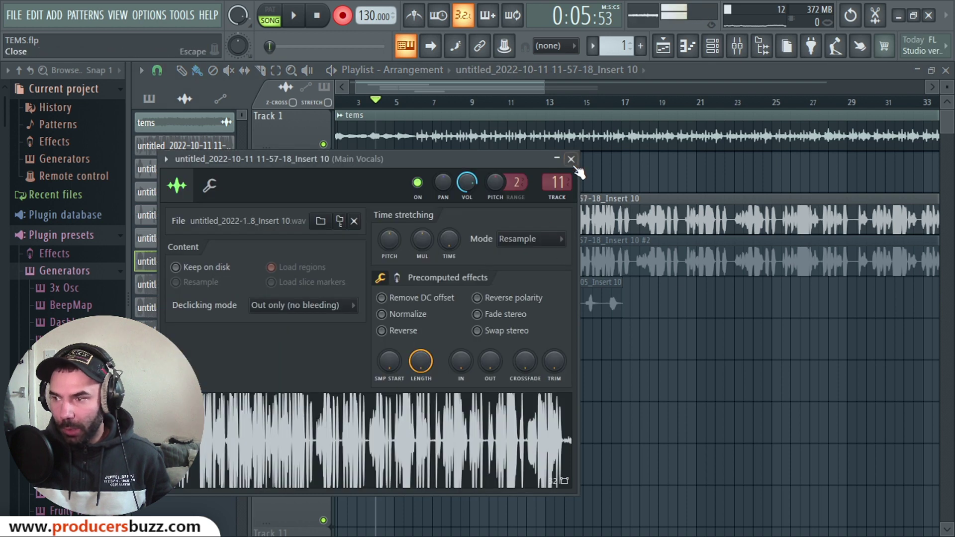
{"action": "left_click", "coordinate": [566, 160]}
{"action": "double_click", "coordinate": [468, 173]}
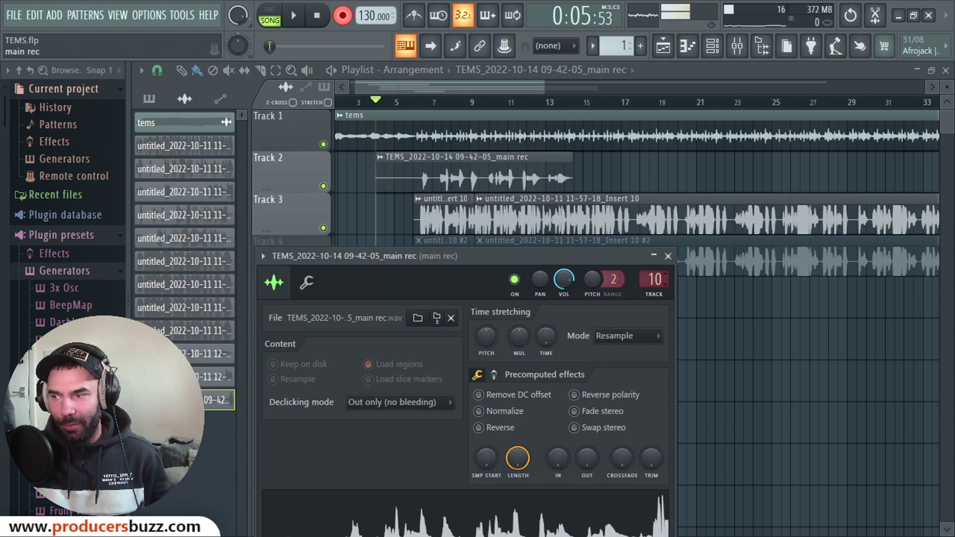
{"action": "left_click", "coordinate": [668, 256]}
Step: Mute track 3 again, play the new take from bar 6 and trim its end to bar 13
{"action": "left_click", "coordinate": [414, 102]}
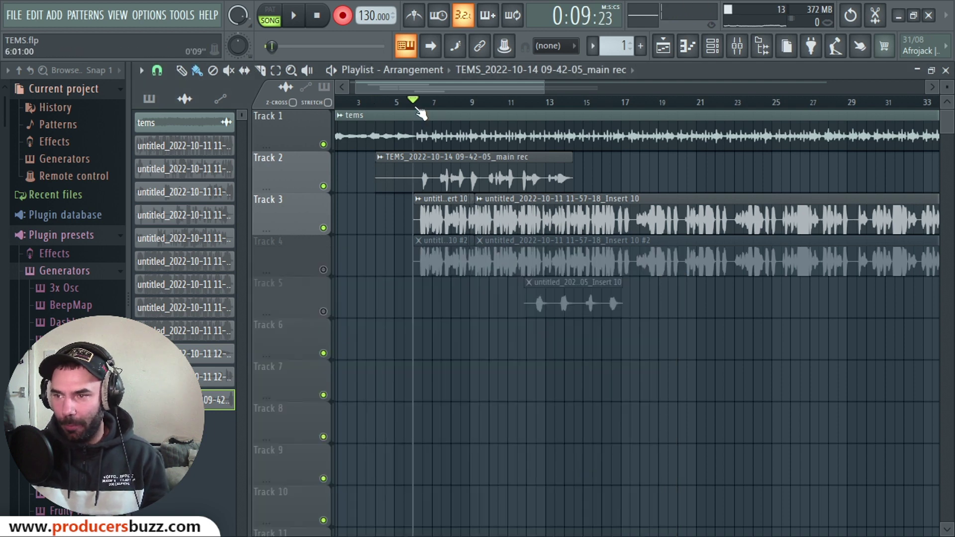
{"action": "left_click", "coordinate": [324, 228]}
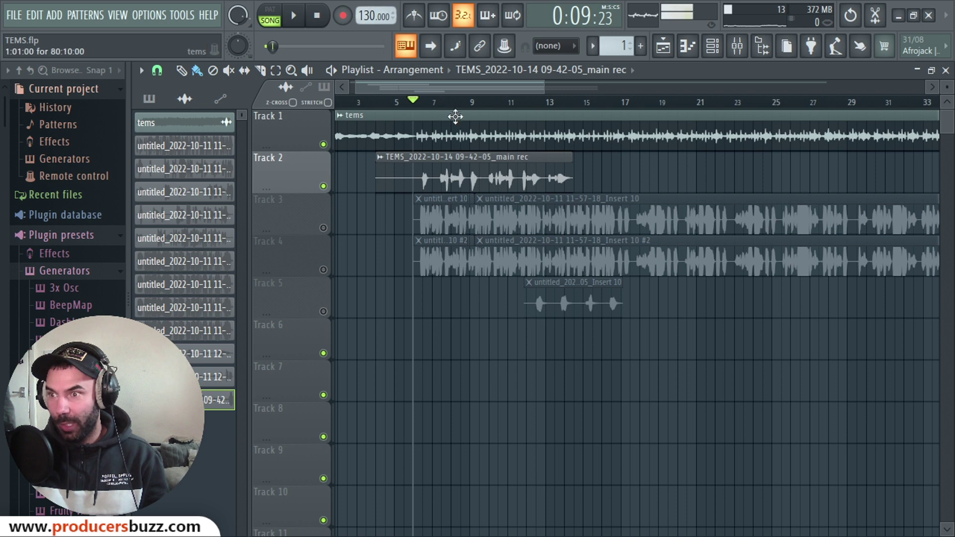
{"action": "key", "text": "space"}
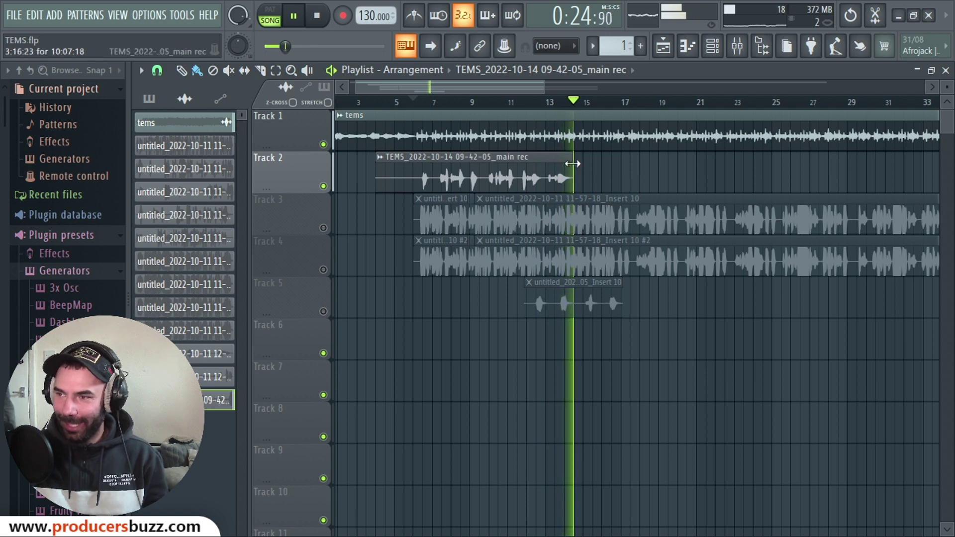
{"action": "key", "text": "space"}
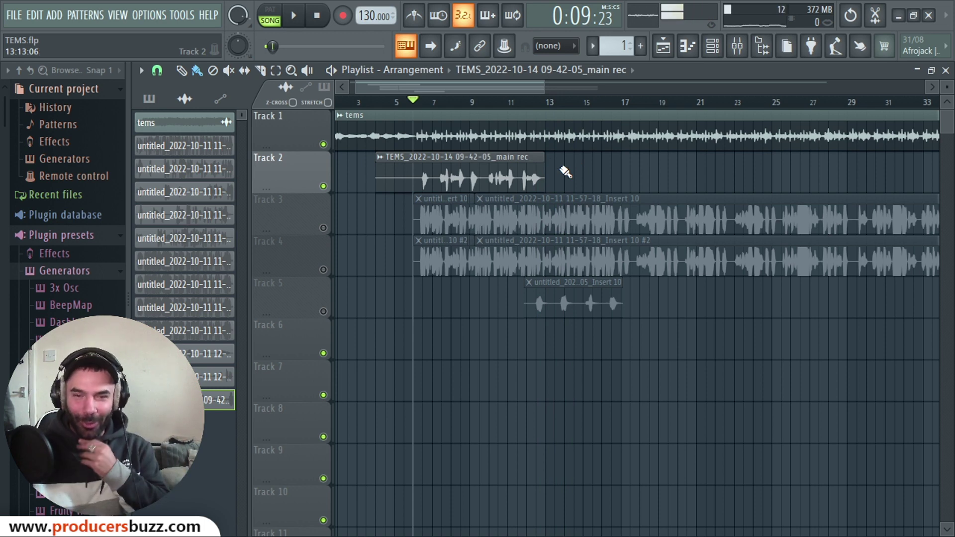
{"action": "left_click_drag", "start_coordinate": [473, 87], "coordinate": [471, 86]}
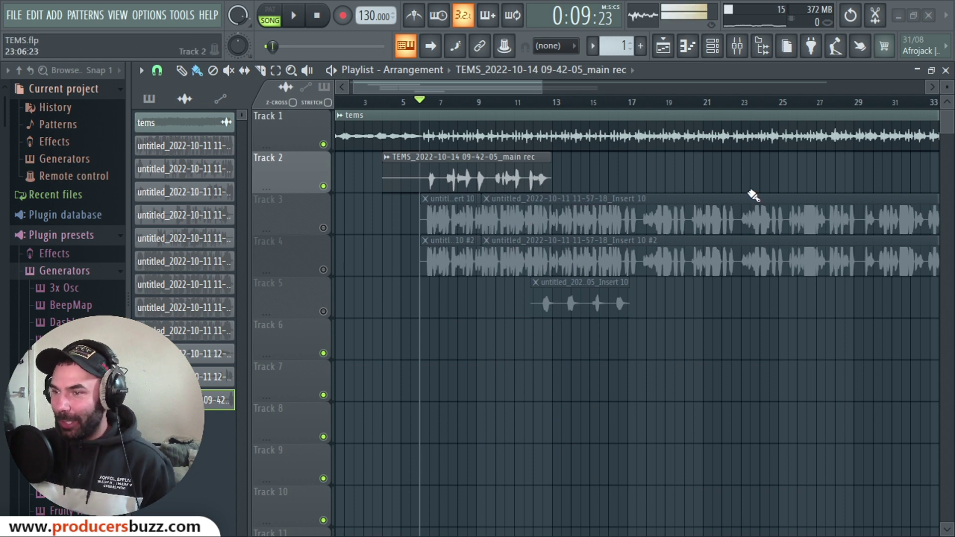
Step: Review the Main Vocals effect chain and try tracks 3 and 4 in place of track 2, returning to track 2 alone
{"action": "left_click", "coordinate": [737, 46]}
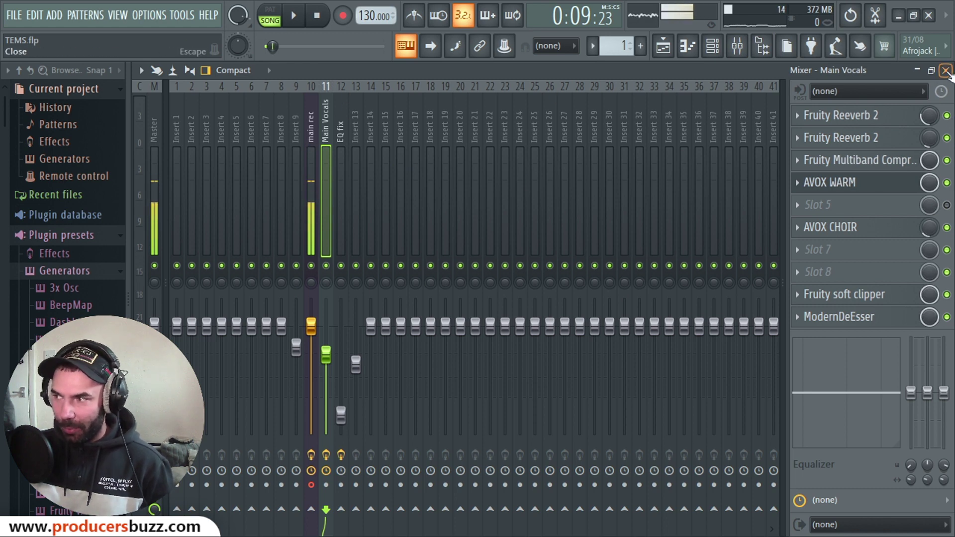
{"action": "key", "text": "F5"}
{"action": "left_click", "coordinate": [323, 228]}
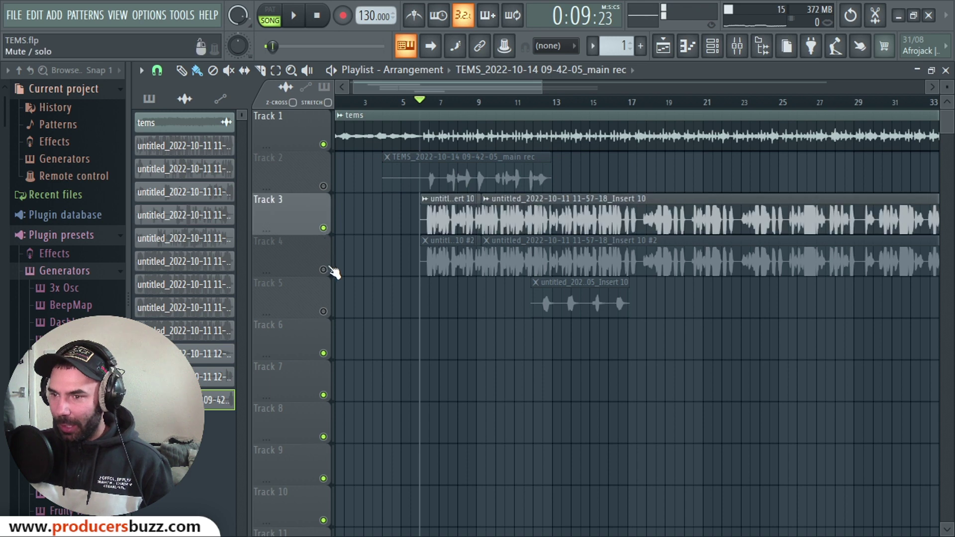
{"action": "left_click", "coordinate": [324, 269]}
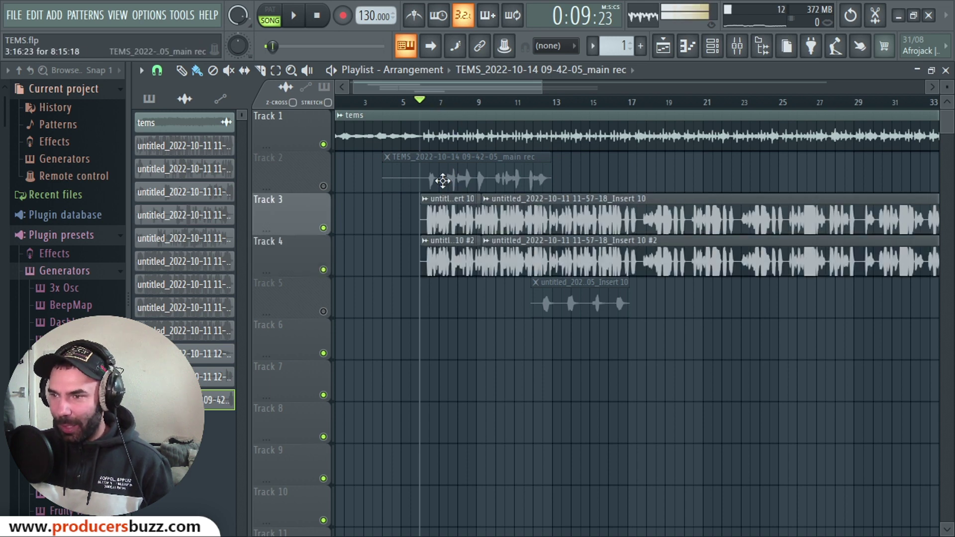
{"action": "left_click", "coordinate": [324, 186]}
{"action": "left_click", "coordinate": [323, 228]}
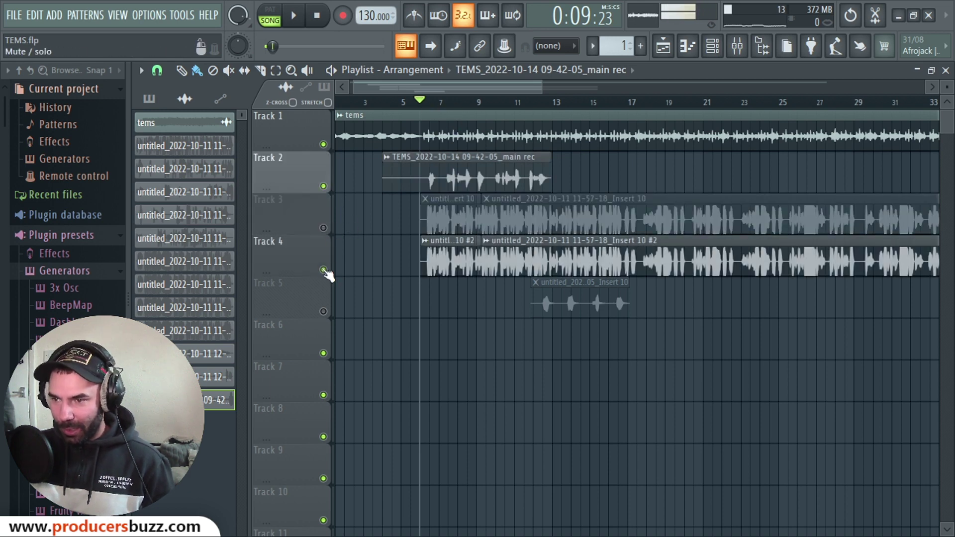
{"action": "left_click", "coordinate": [324, 269]}
Step: Move the new take to track 6, half a bar earlier, and duplicate it on track 7 as a unique clip
{"action": "left_click_drag", "start_coordinate": [458, 185], "coordinate": [461, 343]}
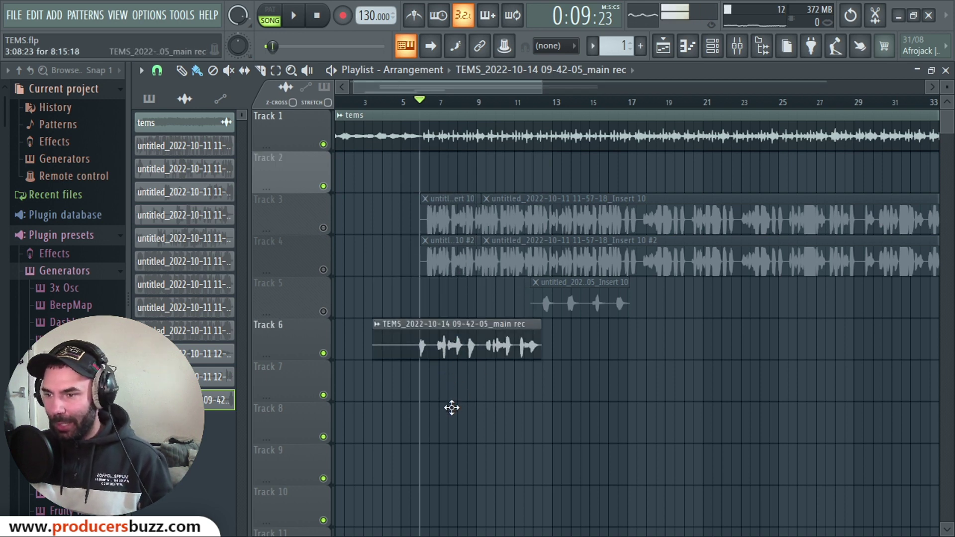
{"action": "left_click_drag", "start_coordinate": [452, 408], "coordinate": [451, 413]}
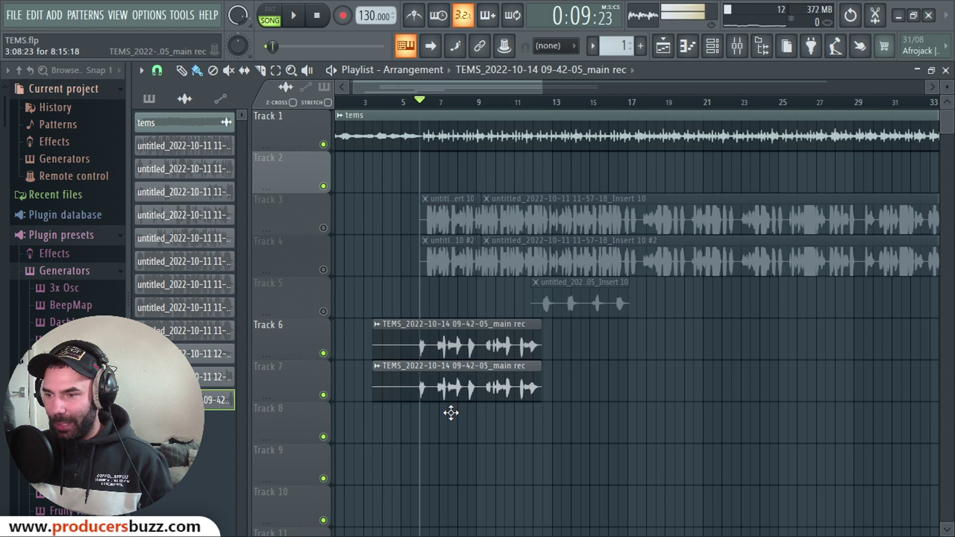
{"action": "left_click", "coordinate": [379, 369]}
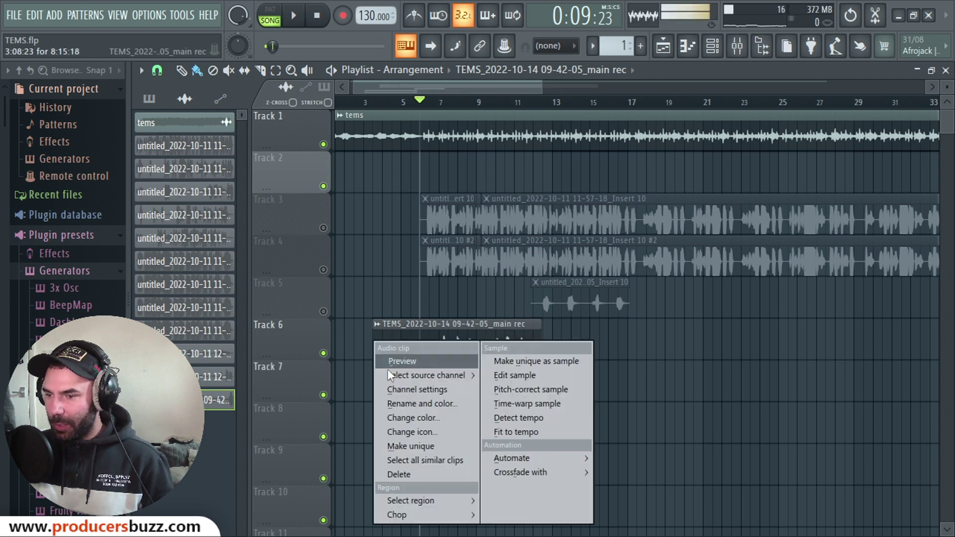
{"action": "left_click", "coordinate": [428, 446]}
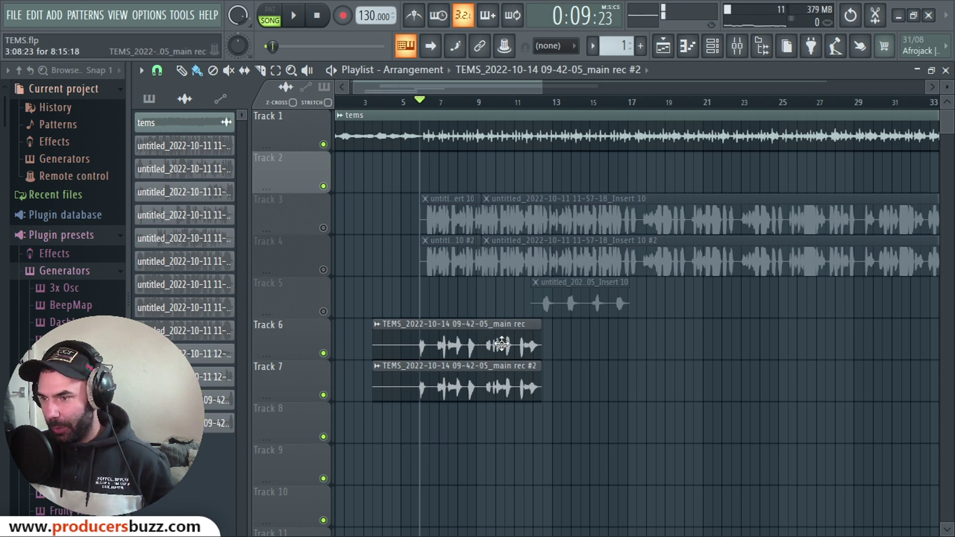
Step: Check the track 6 clip's channel settings and route the track 7 duplicate to mixer insert 12, EQ fix
{"action": "double_click", "coordinate": [500, 344]}
{"action": "left_click", "coordinate": [668, 256]}
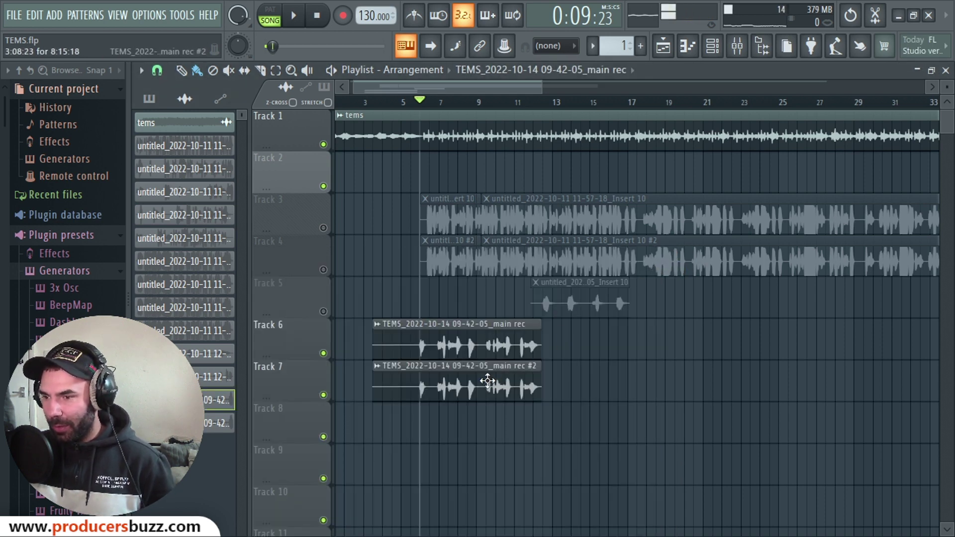
{"action": "double_click", "coordinate": [549, 384]}
{"action": "left_click_drag", "start_coordinate": [671, 286], "coordinate": [675, 303]}
{"action": "left_click", "coordinate": [687, 275]}
Step: Turn off Auto-Tune Artist on the main rec mixer insert
{"action": "left_click", "coordinate": [737, 46]}
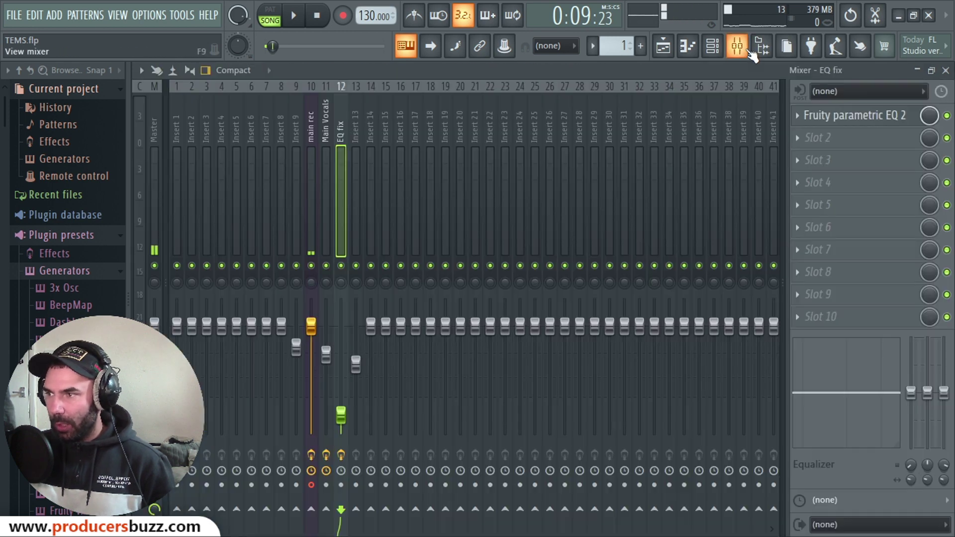
{"action": "left_click", "coordinate": [312, 160]}
{"action": "left_click", "coordinate": [947, 137]}
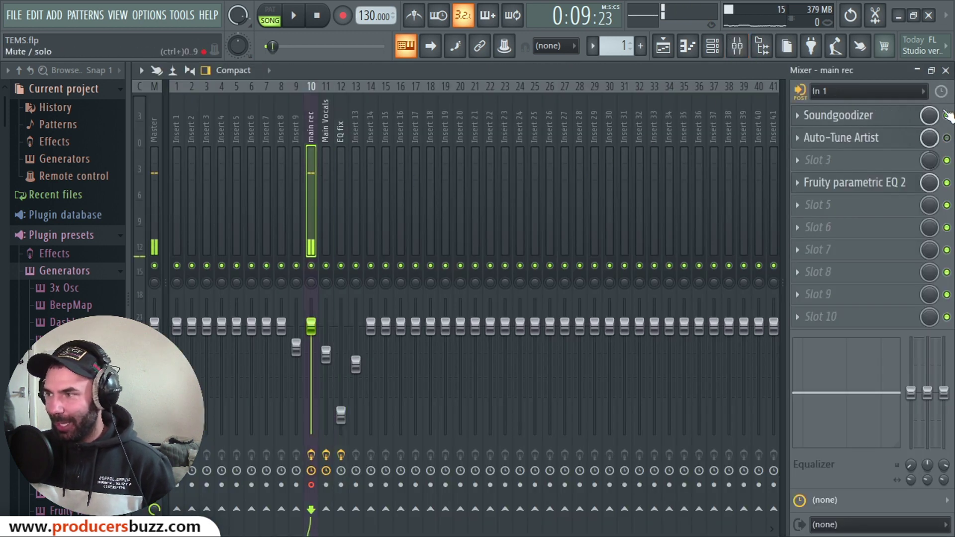
{"action": "left_click", "coordinate": [946, 70]}
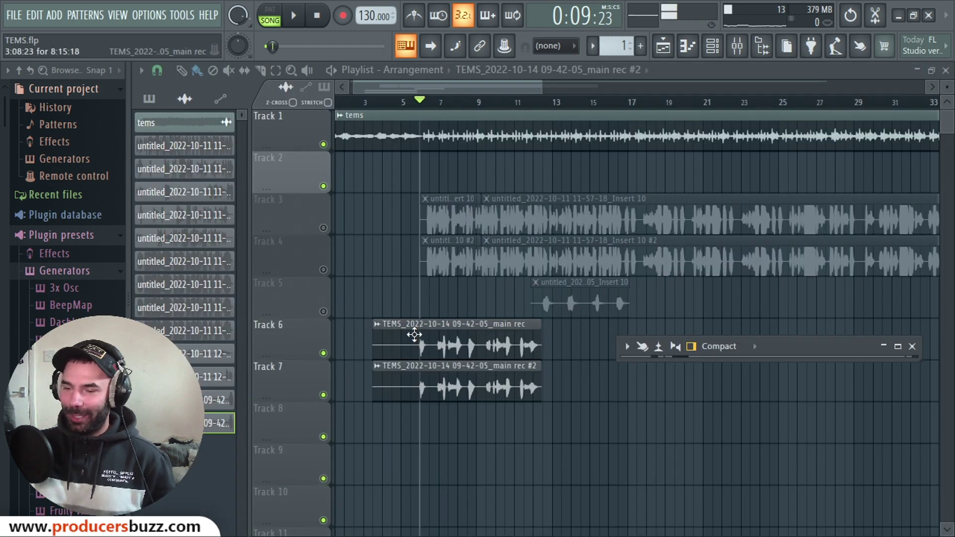
Step: Solo the EQ fix insert of the track 7 clip and play the take to compare it with and without that layer
{"action": "double_click", "coordinate": [443, 391]}
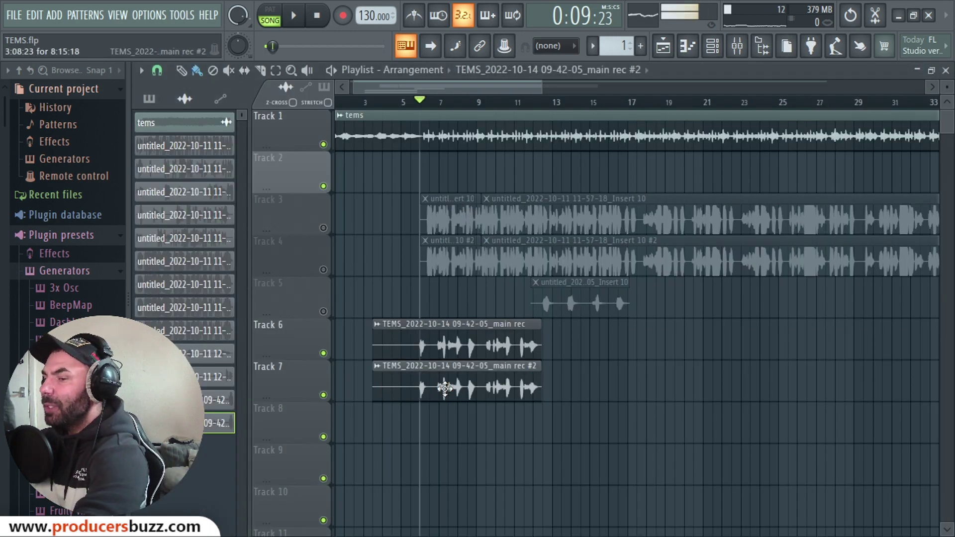
{"action": "left_click", "coordinate": [674, 298]}
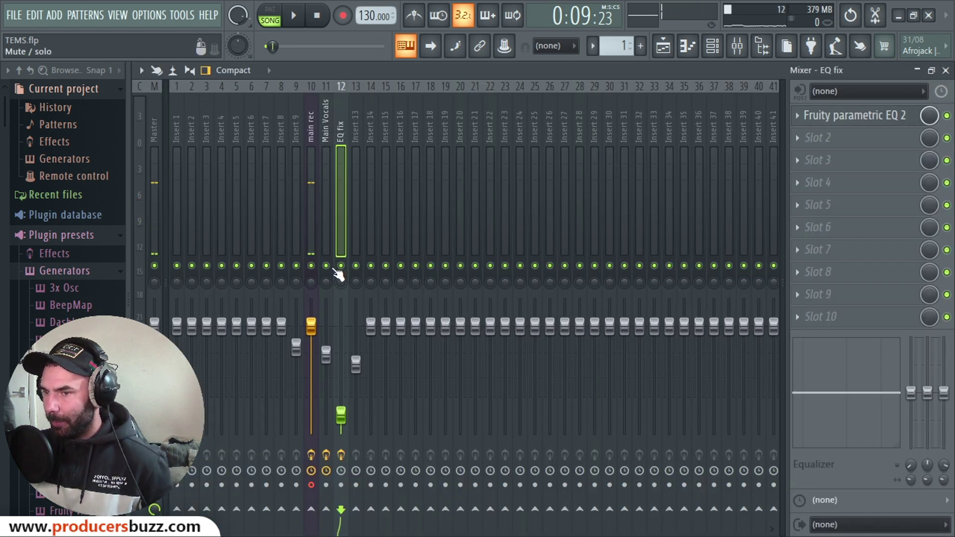
{"action": "right_click", "coordinate": [340, 266]}
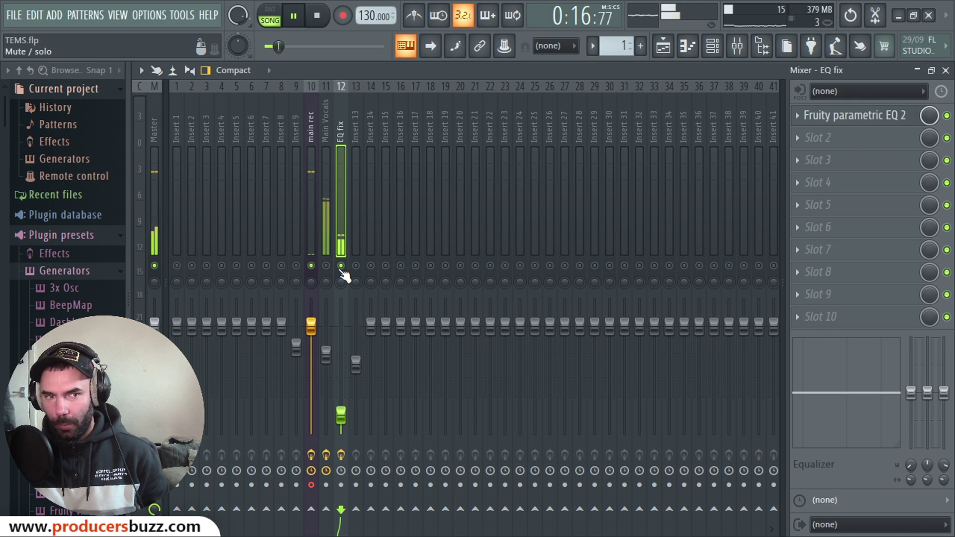
{"action": "key", "text": "space"}
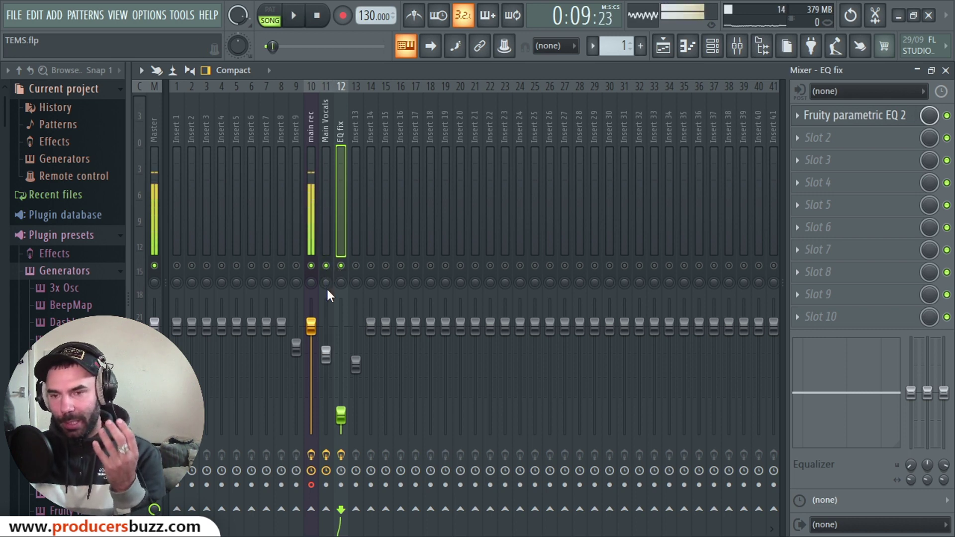
{"action": "key", "text": "space"}
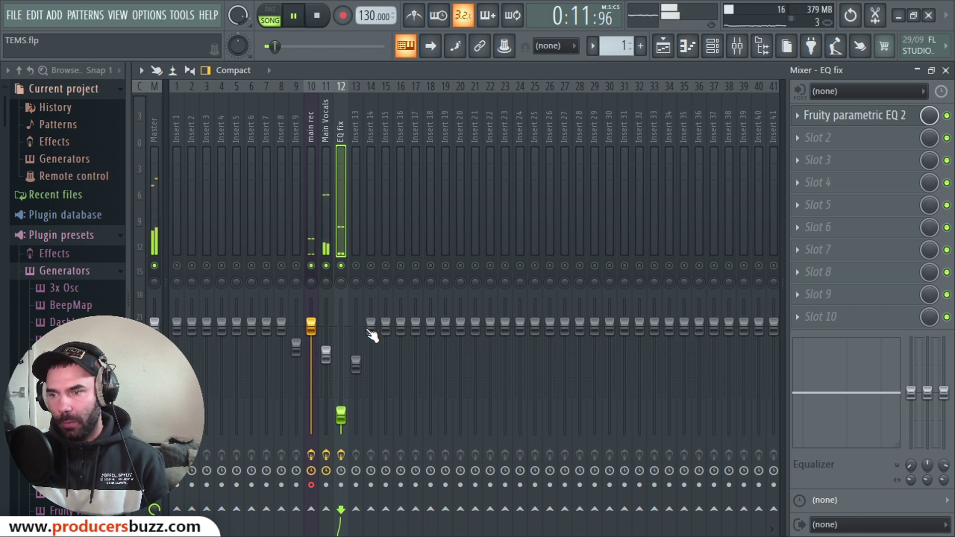
{"action": "left_click", "coordinate": [341, 267]}
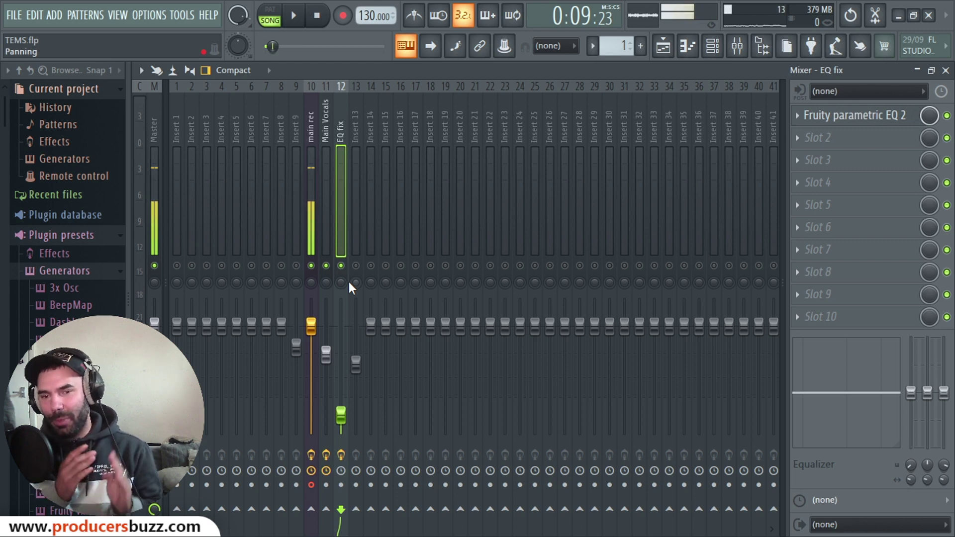
Step: Delete the new take from track 6 and its duplicate from track 7 in the playlist
{"action": "left_click", "coordinate": [946, 71]}
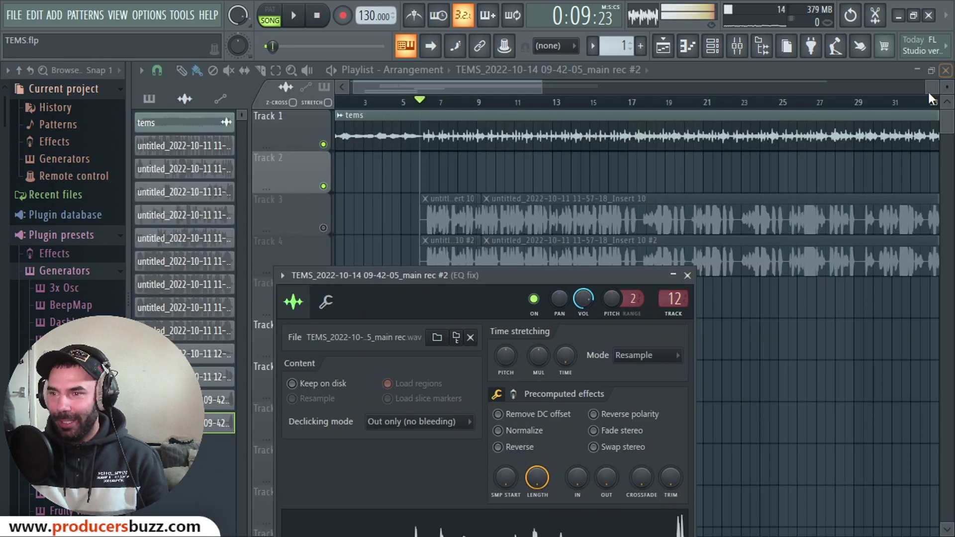
{"action": "left_click", "coordinate": [464, 89]}
{"action": "right_click", "coordinate": [467, 339]}
{"action": "right_click", "coordinate": [464, 384]}
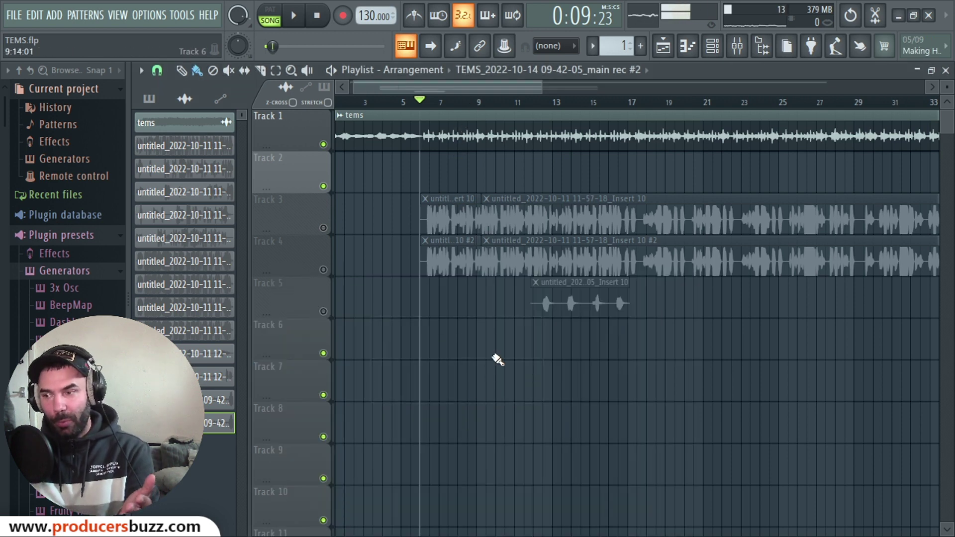
Step: Unmute playlist tracks 3, 4 and 5 to bring back the earlier vocal clips
{"action": "left_click", "coordinate": [324, 312]}
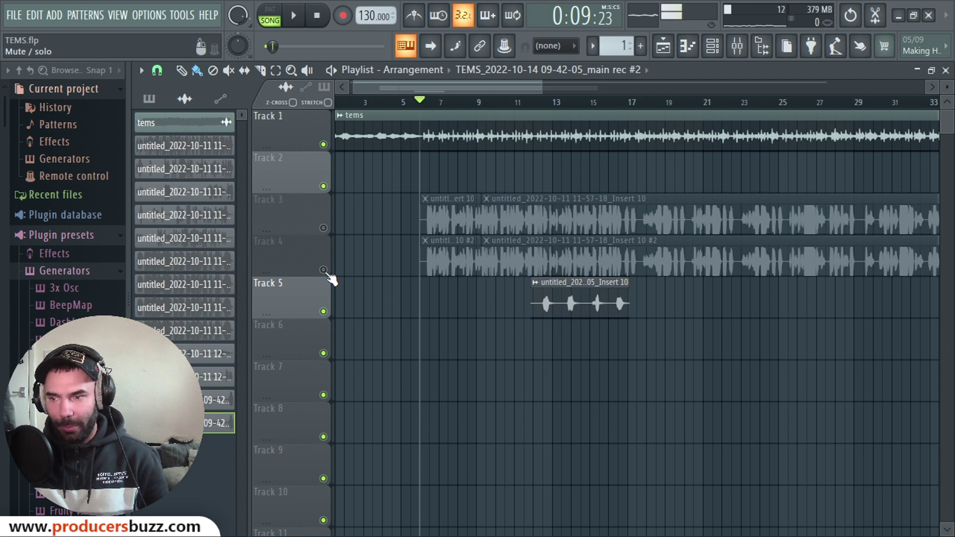
{"action": "left_click", "coordinate": [323, 269]}
{"action": "left_click", "coordinate": [324, 228]}
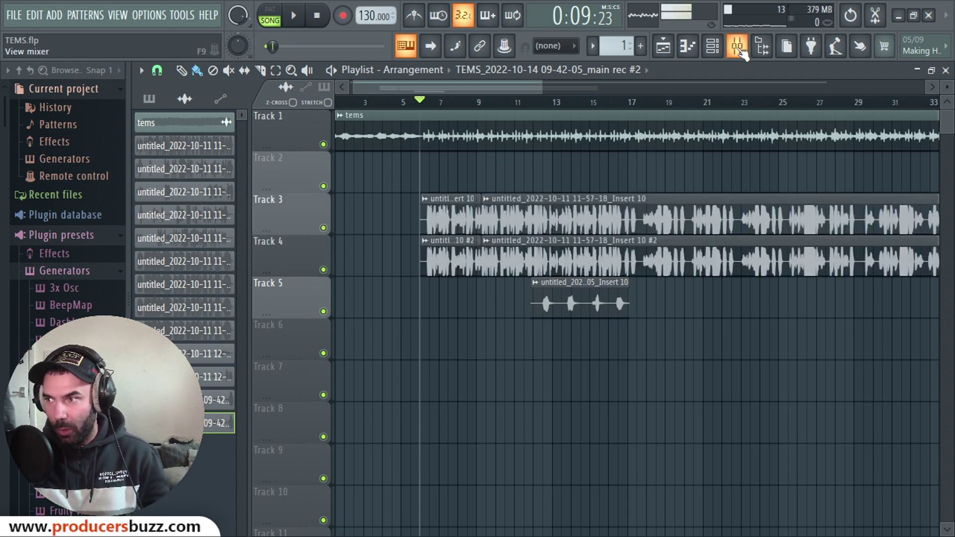
Step: Bypass every loaded effect on the Main Vocals insert, from the first Fruity Reeverb 2 down to ModernDeEsser
{"action": "left_click", "coordinate": [738, 46]}
{"action": "left_click", "coordinate": [326, 140]}
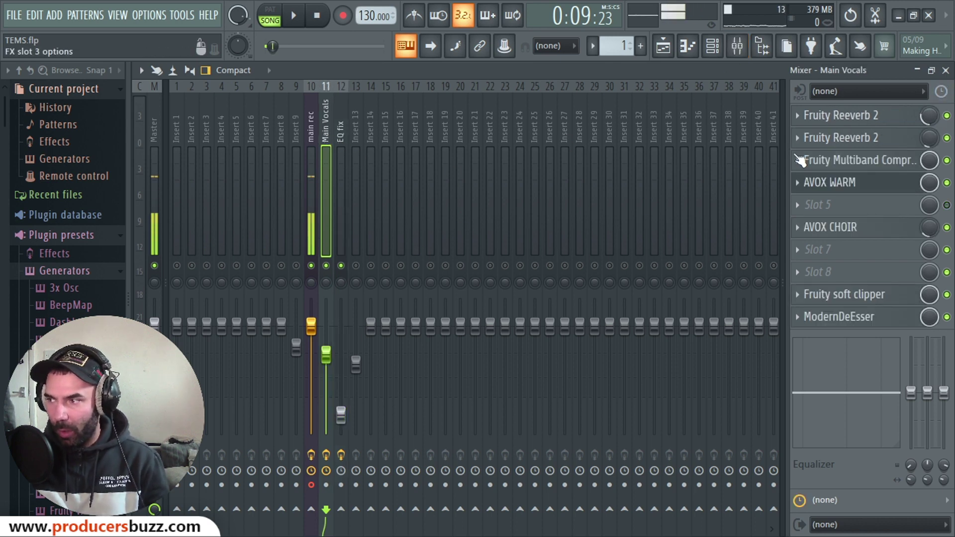
{"action": "left_click", "coordinate": [947, 116]}
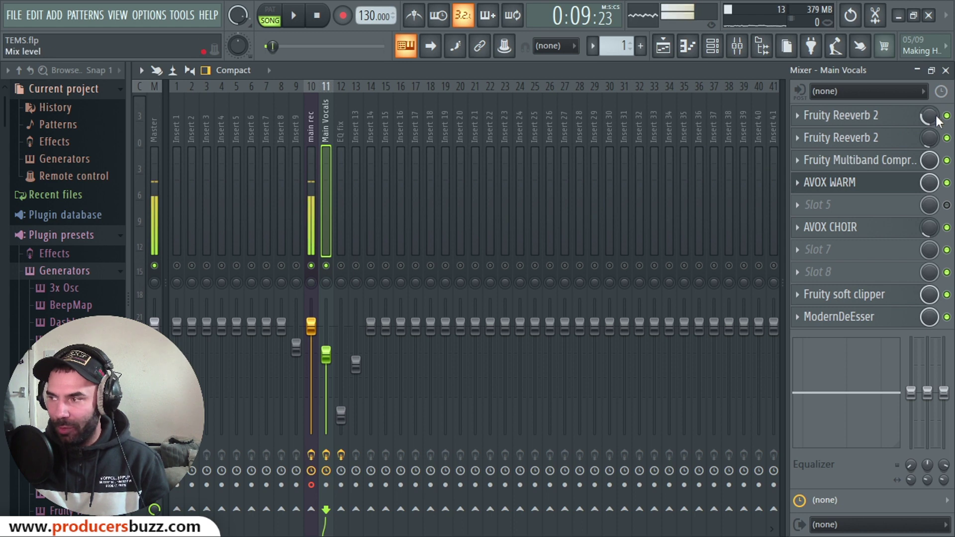
{"action": "left_click", "coordinate": [947, 138]}
{"action": "left_click", "coordinate": [947, 160]}
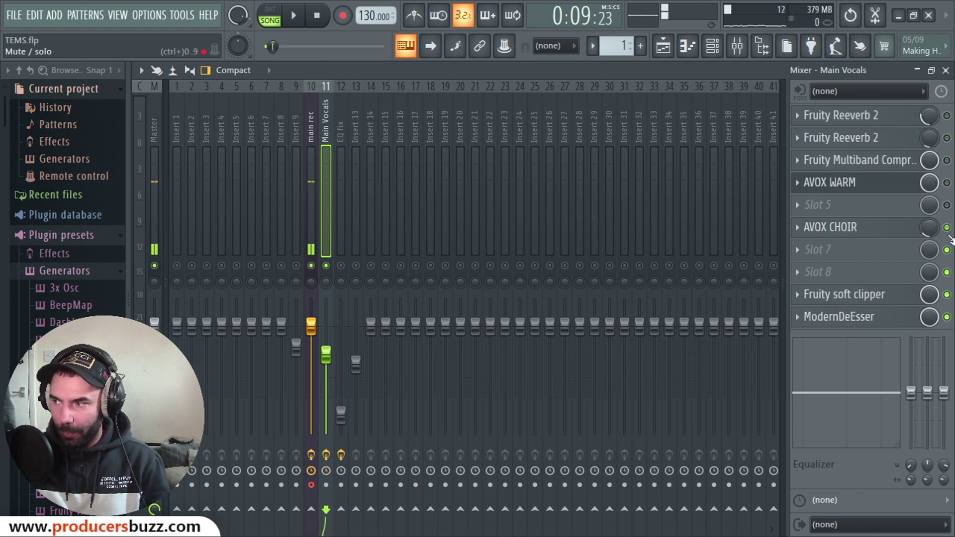
{"action": "left_click", "coordinate": [947, 228]}
{"action": "left_click", "coordinate": [947, 317]}
{"action": "left_click", "coordinate": [947, 294]}
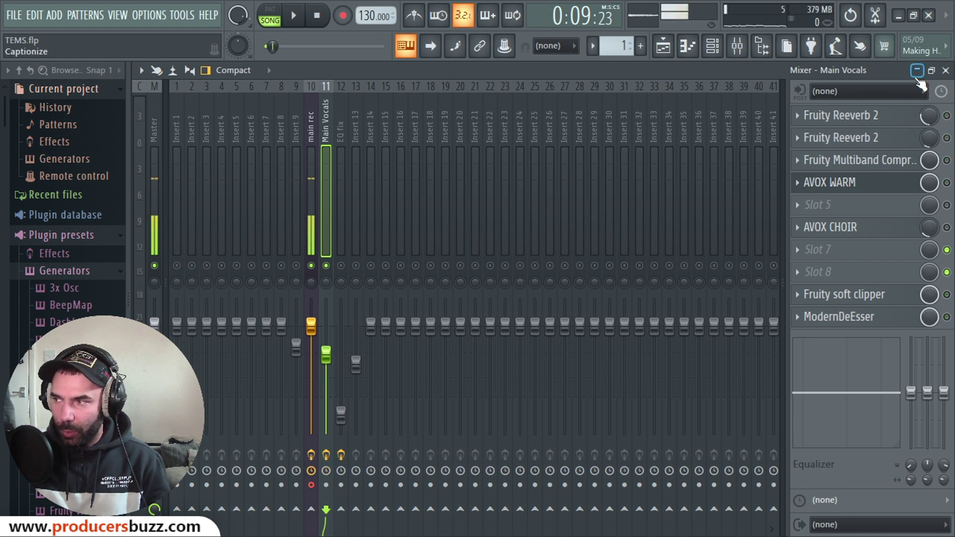
Step: Play the vocals from bar 6 with the Main Vocals effects bypassed to hear the dry sound
{"action": "left_click", "coordinate": [917, 70]}
{"action": "key", "text": "space"}
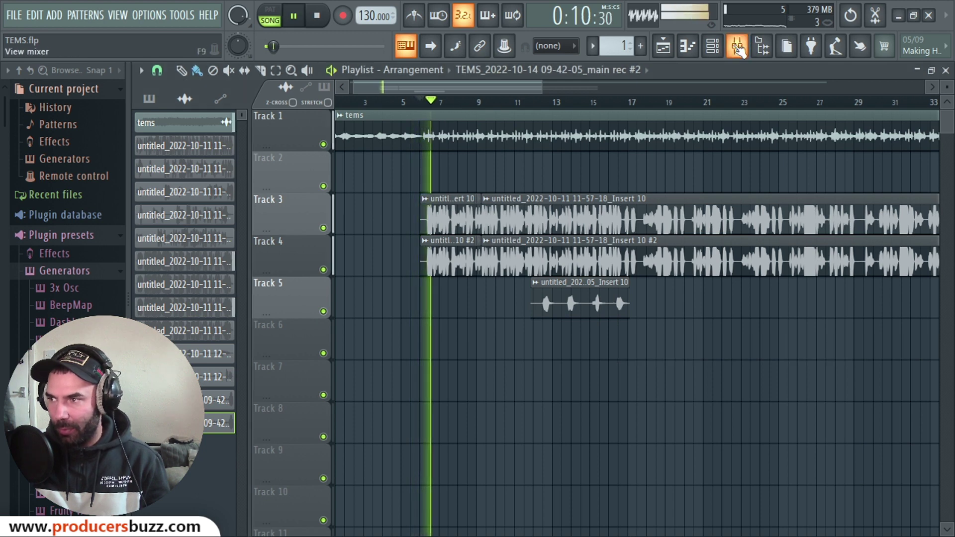
{"action": "left_click", "coordinate": [739, 48]}
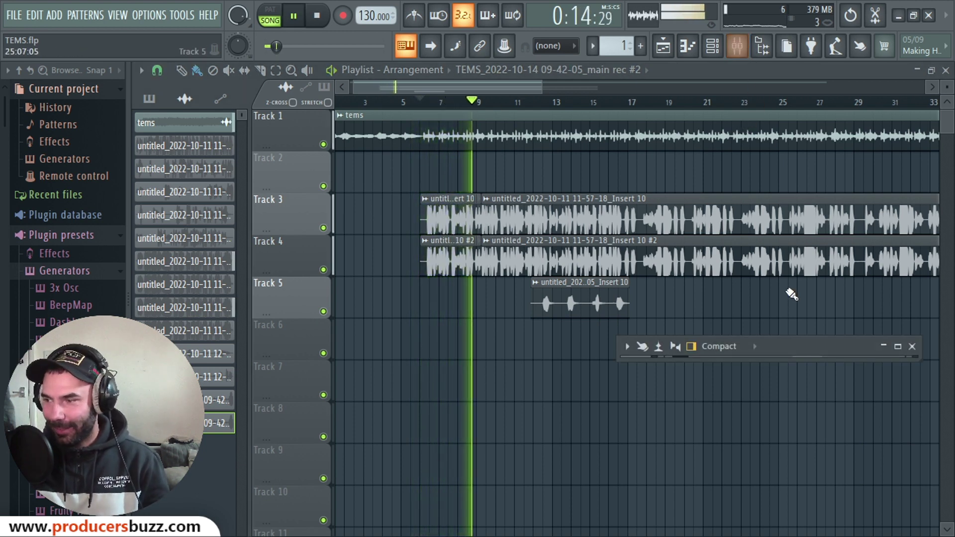
{"action": "double_click", "coordinate": [796, 351]}
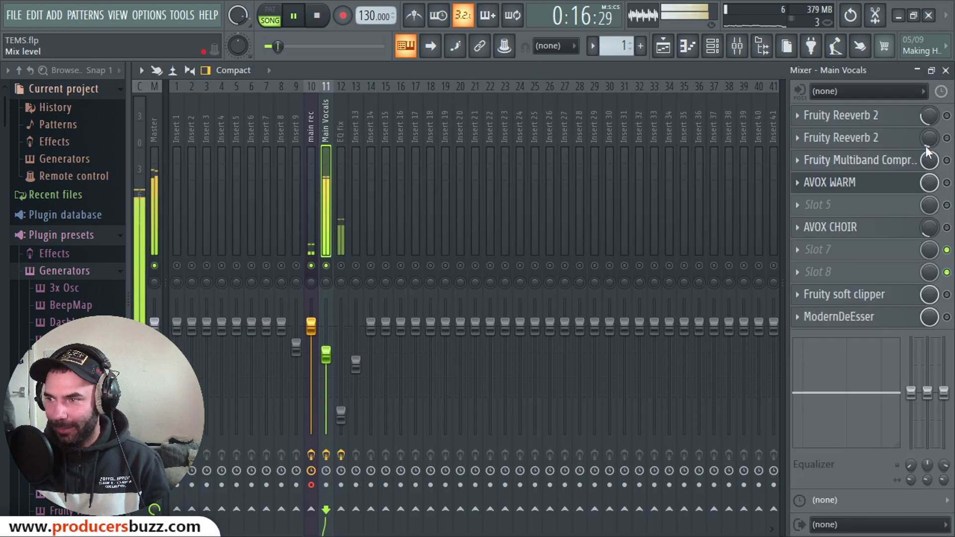
{"action": "key", "text": "space"}
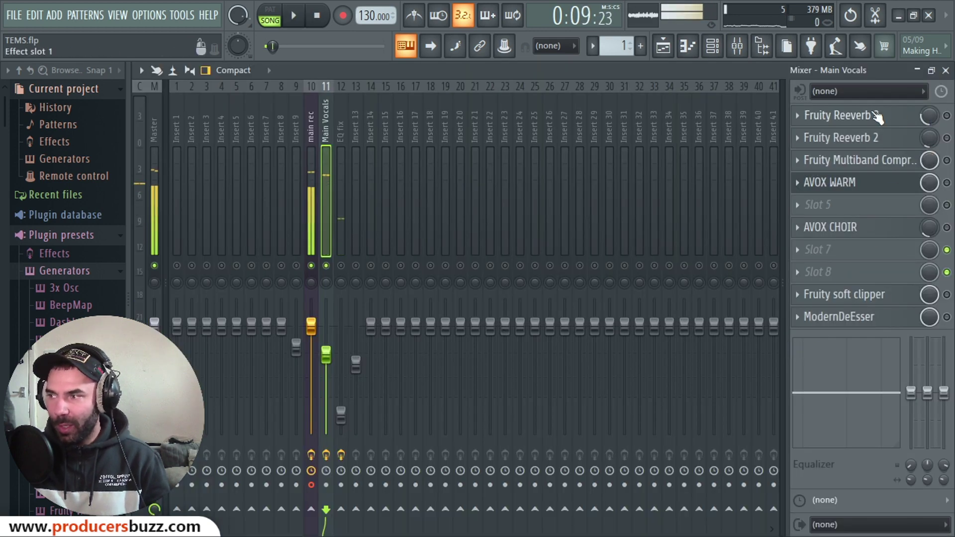
Step: Review the first Fruity Reeverb 2's settings, re-enable it on Main Vocals and audition the vocal with it
{"action": "left_click", "coordinate": [836, 120]}
{"action": "left_click_drag", "start_coordinate": [392, 142], "coordinate": [575, 172]}
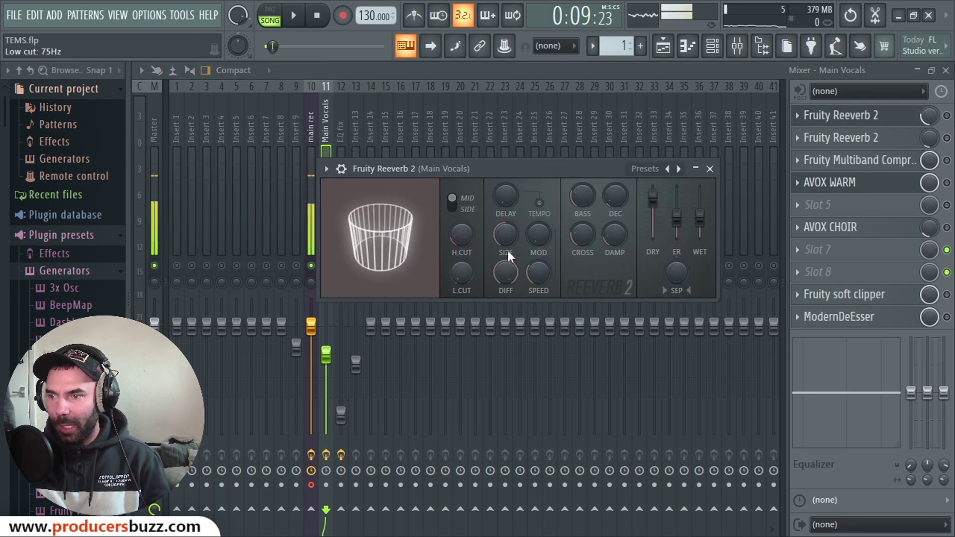
{"action": "left_click", "coordinate": [710, 169]}
{"action": "left_click", "coordinate": [947, 116]}
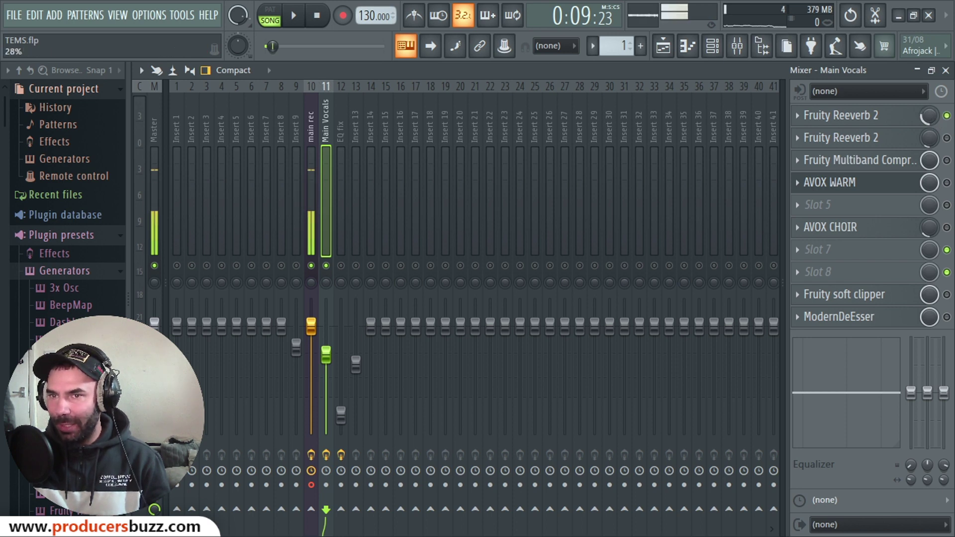
{"action": "key", "text": "space"}
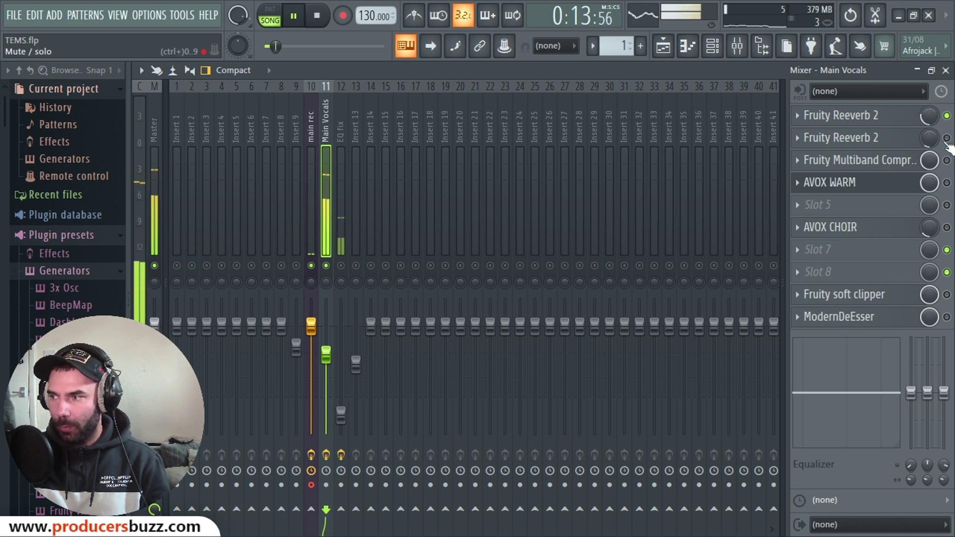
{"action": "key", "text": "space"}
Step: Enable the second Fruity Reeverb 2 on Main Vocals and load its Small Studio preset
{"action": "left_click", "coordinate": [947, 139]}
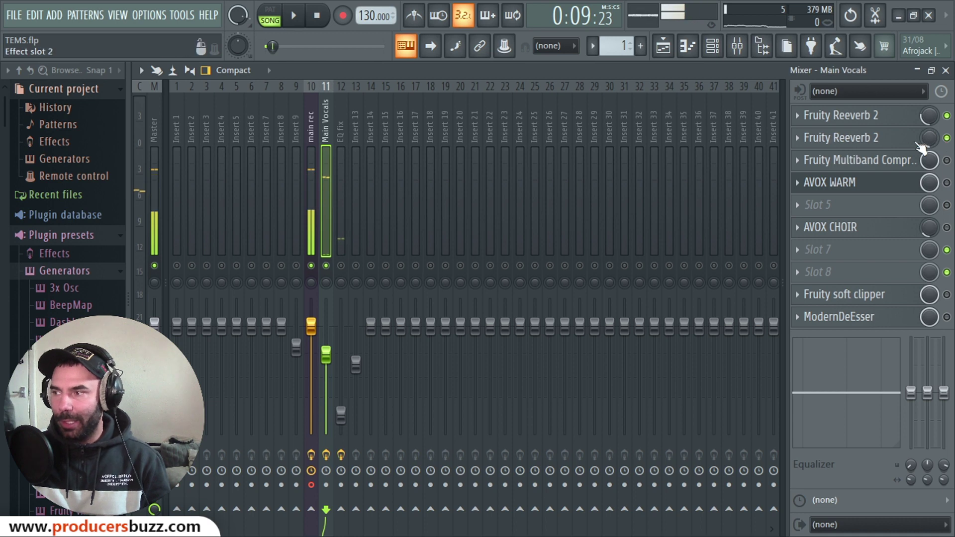
{"action": "left_click", "coordinate": [918, 140]}
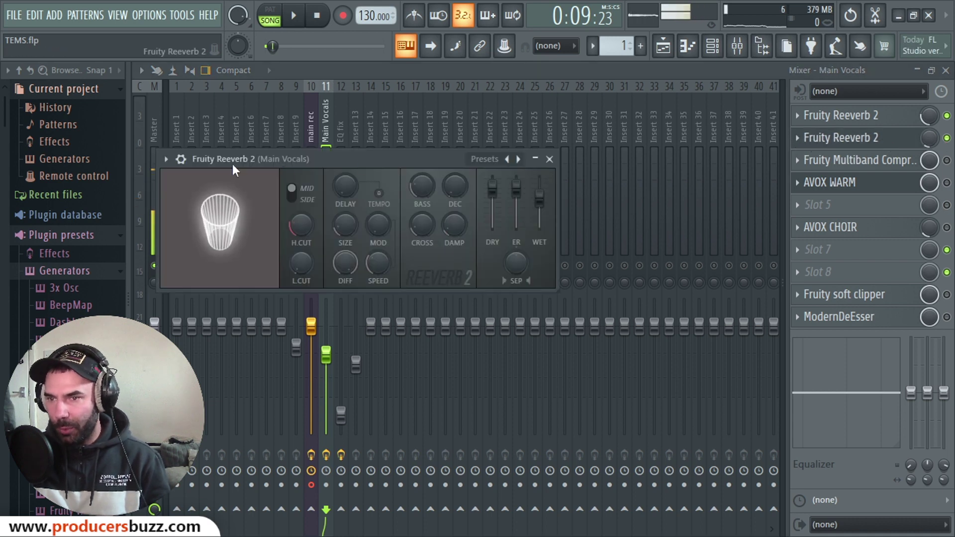
{"action": "left_click_drag", "start_coordinate": [186, 162], "coordinate": [375, 160]}
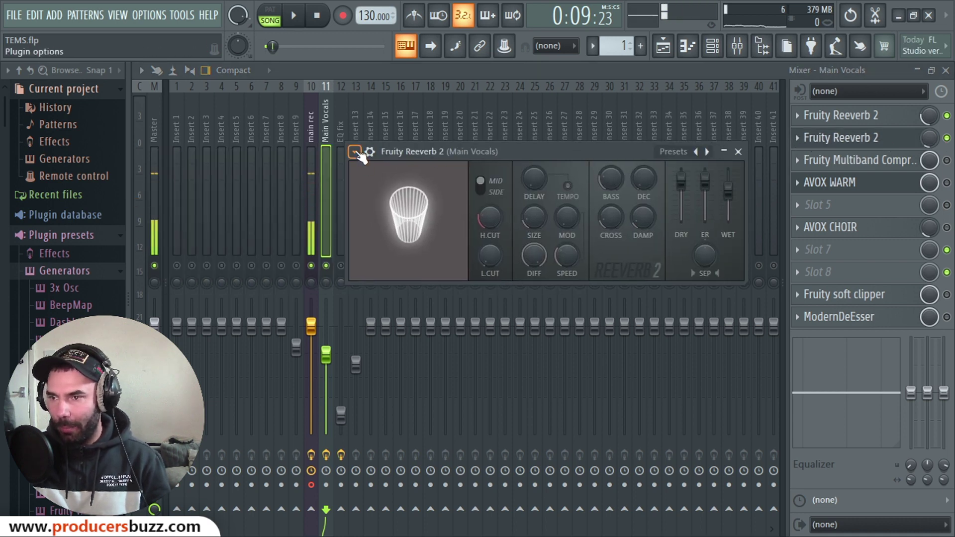
{"action": "left_click", "coordinate": [355, 151]}
{"action": "mouse_move", "coordinate": [454, 213]}
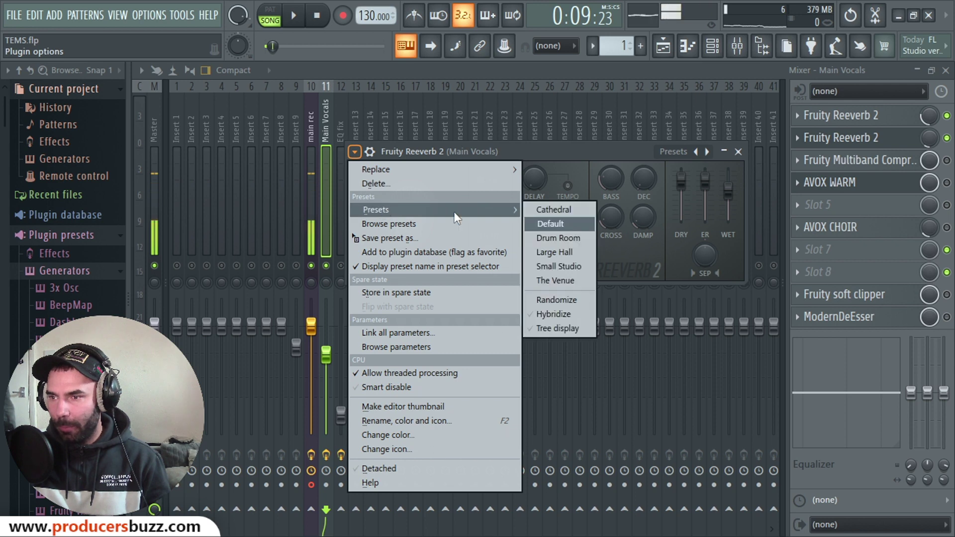
{"action": "left_click", "coordinate": [565, 268]}
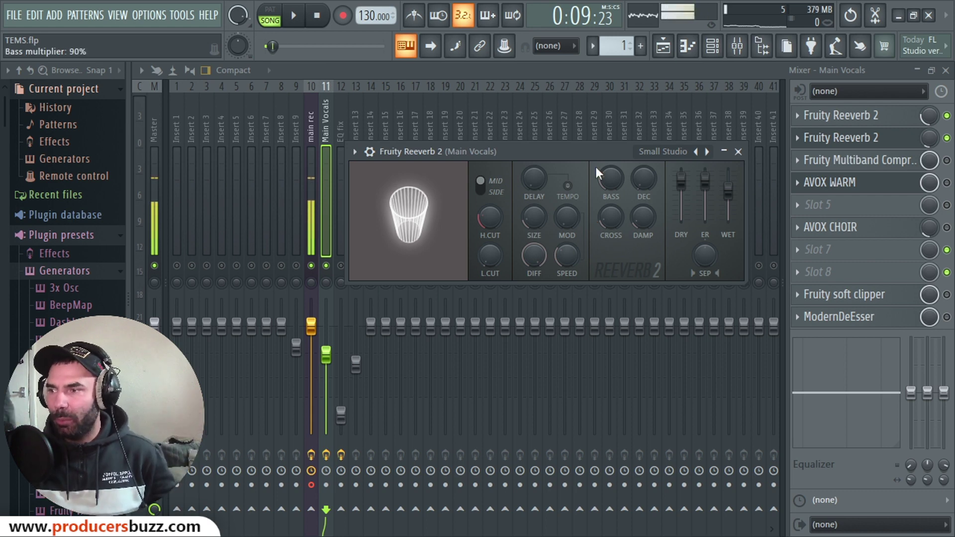
Step: Audition the second Fruity Reeverb 2 with its mix level raised to 96%, and bring the level back down low
{"action": "left_click_drag", "start_coordinate": [930, 138], "coordinate": [930, 136]}
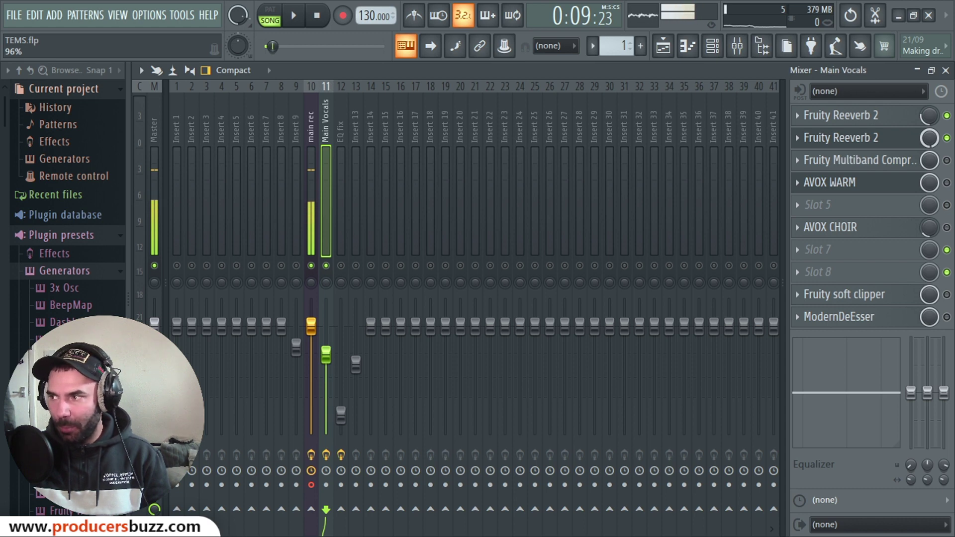
{"action": "key", "text": "space"}
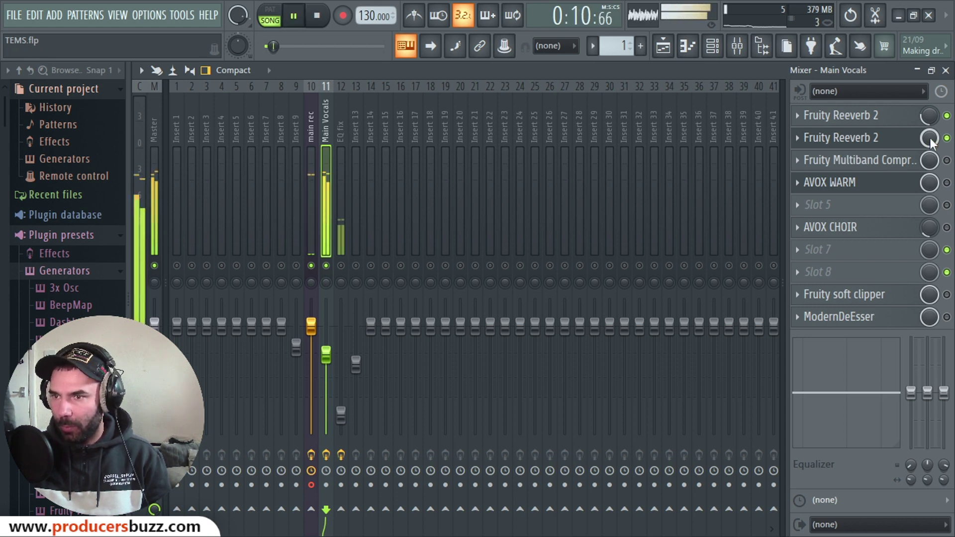
{"action": "left_click_drag", "start_coordinate": [930, 138], "coordinate": [930, 204]}
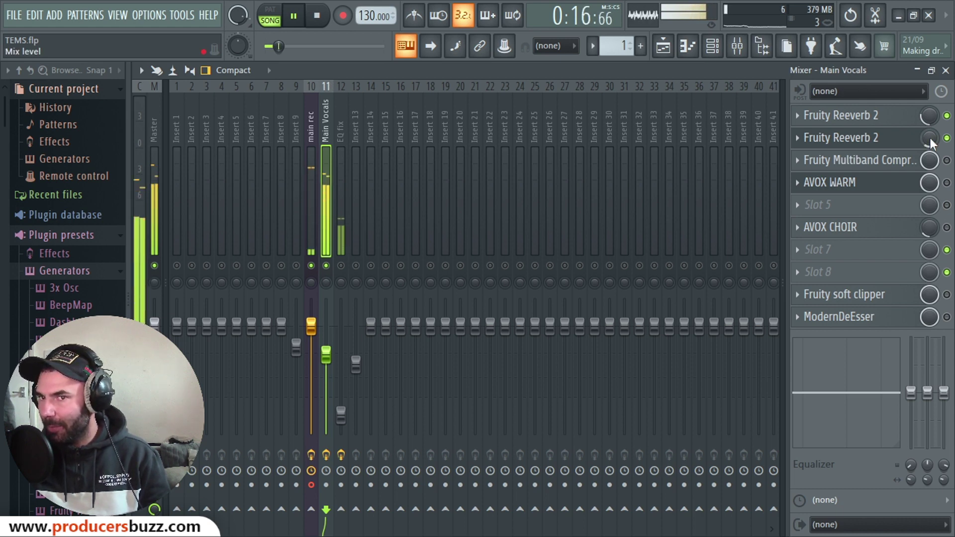
{"action": "key", "text": "space"}
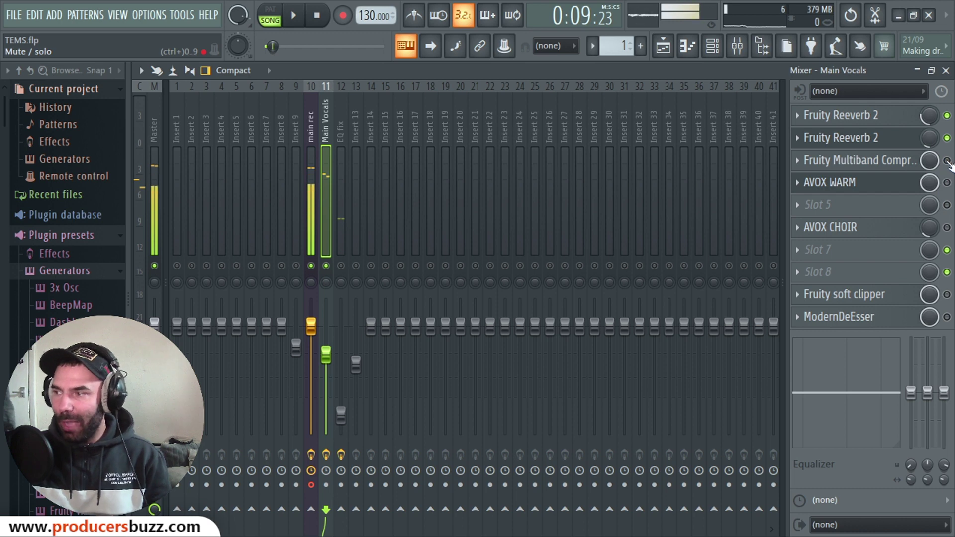
Step: Enable the Fruity Multiband Compressor on Main Vocals and open its settings
{"action": "left_click", "coordinate": [947, 161]}
{"action": "left_click", "coordinate": [876, 160]}
{"action": "left_click_drag", "start_coordinate": [327, 106], "coordinate": [441, 124]}
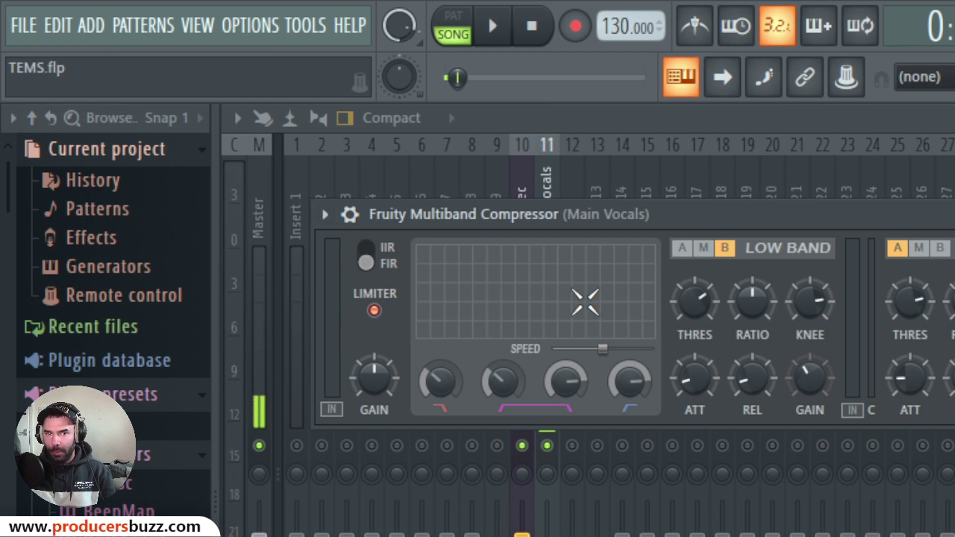
Step: Review the Fruity Multiband Compressor's low, mid and high band settings, and audition the vocal with the compressor switched off and on
{"action": "left_click_drag", "start_coordinate": [780, 217], "coordinate": [460, 191]}
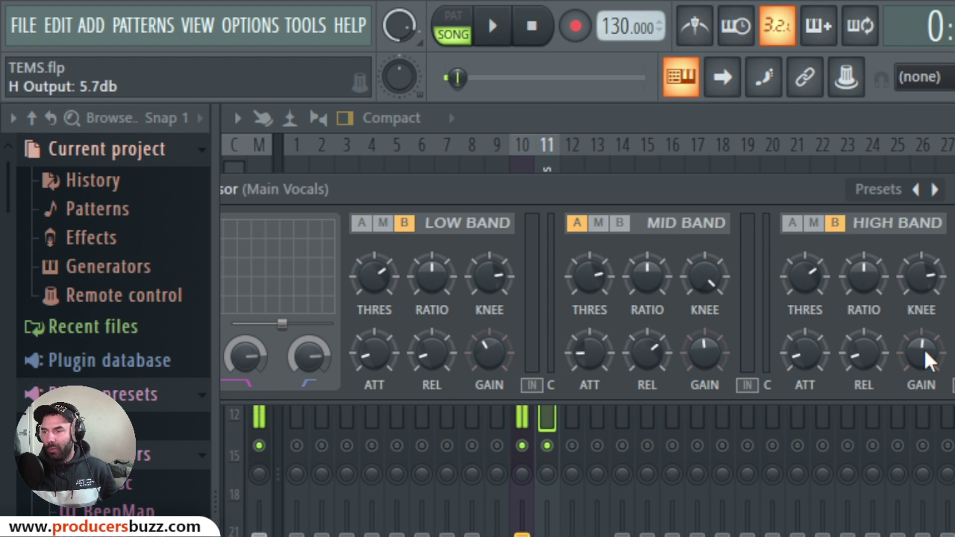
{"action": "left_click", "coordinate": [954, 190]}
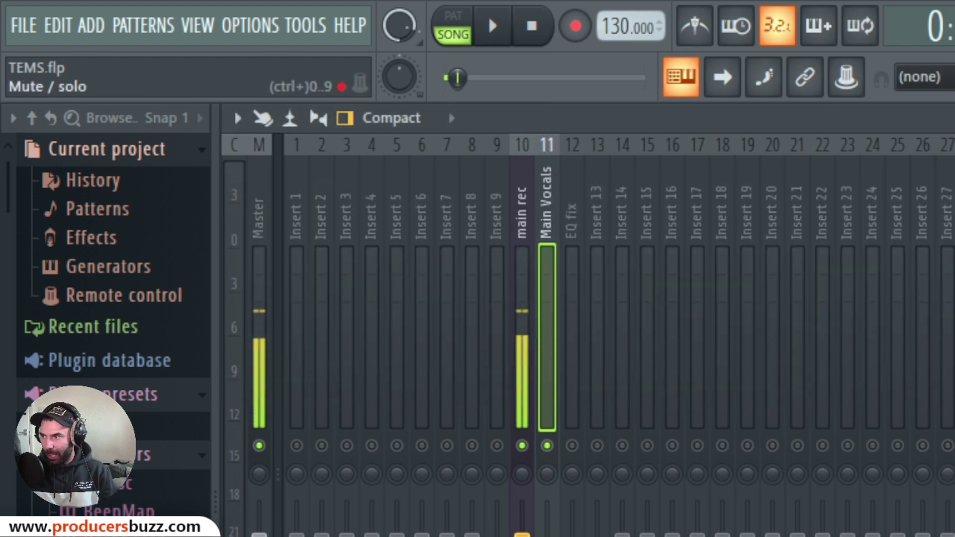
{"action": "key", "text": "space"}
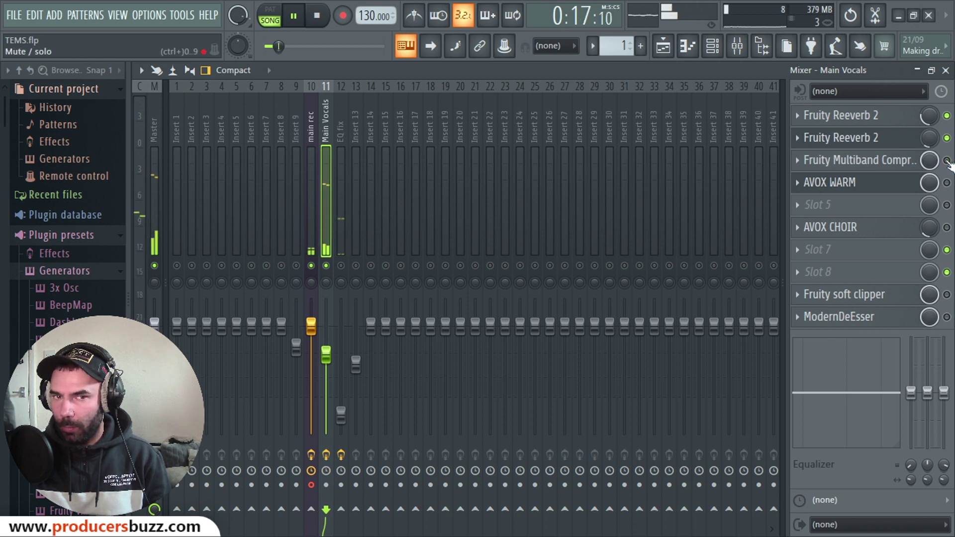
{"action": "left_click", "coordinate": [947, 160]}
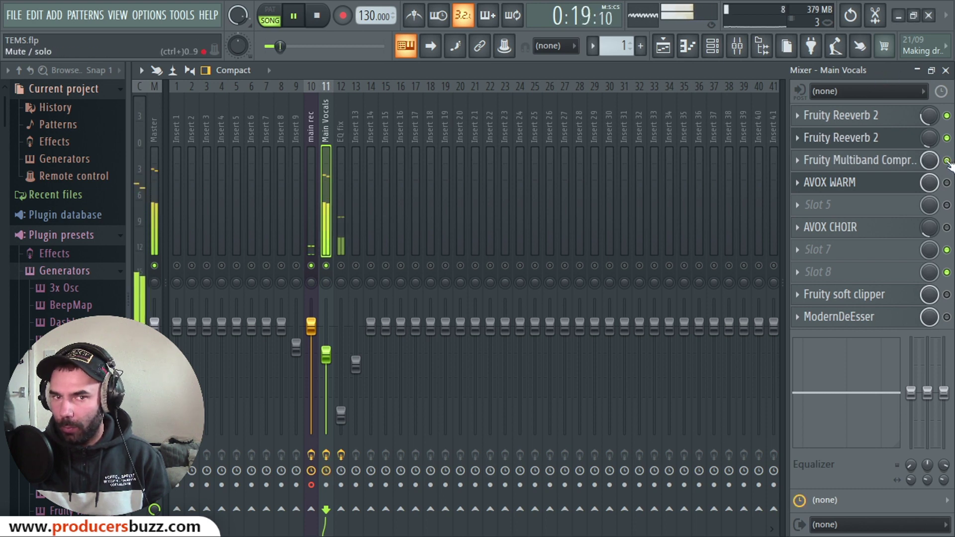
{"action": "left_click", "coordinate": [947, 160]}
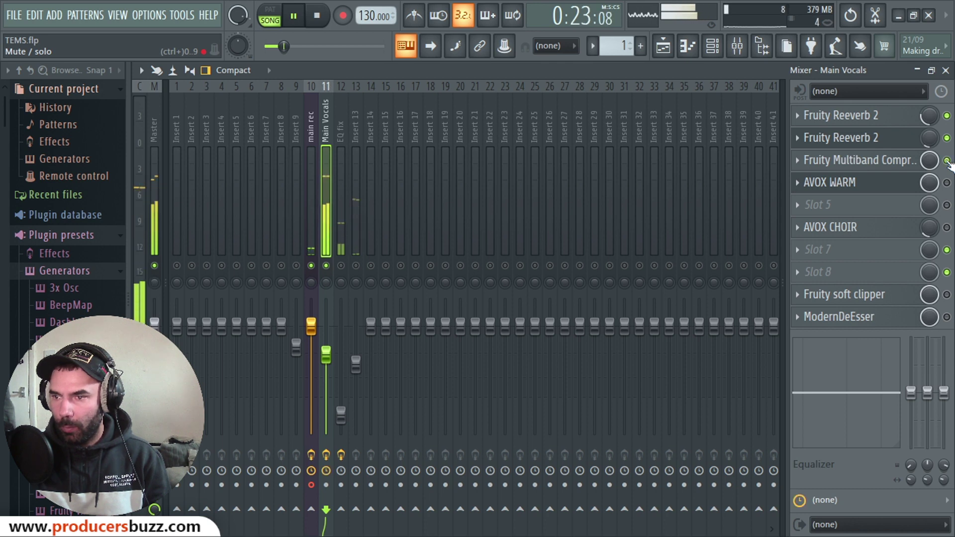
{"action": "key", "text": "space"}
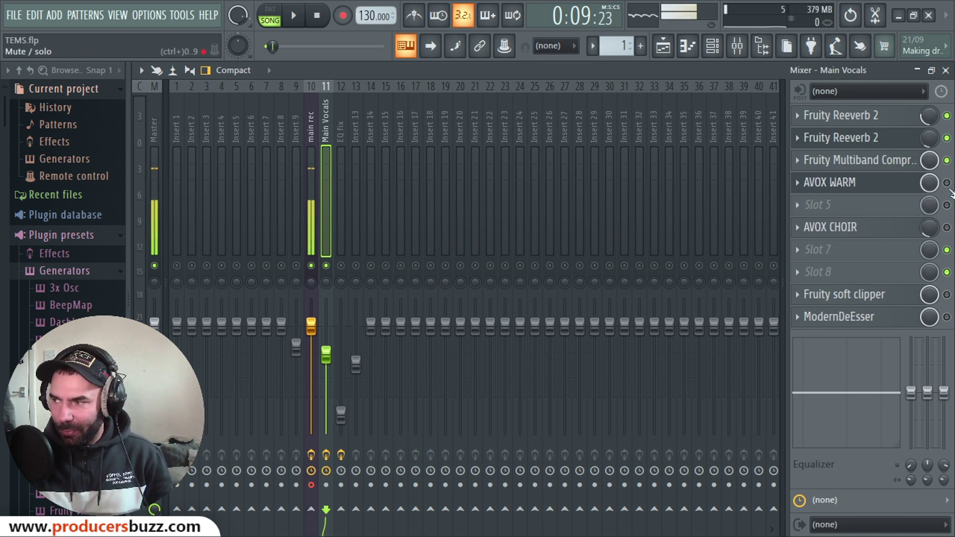
Step: Enable AVOX WARM on Main Vocals and review its tube saturation settings, keeping Velvet mode with the drive at 2.3
{"action": "left_click", "coordinate": [846, 183]}
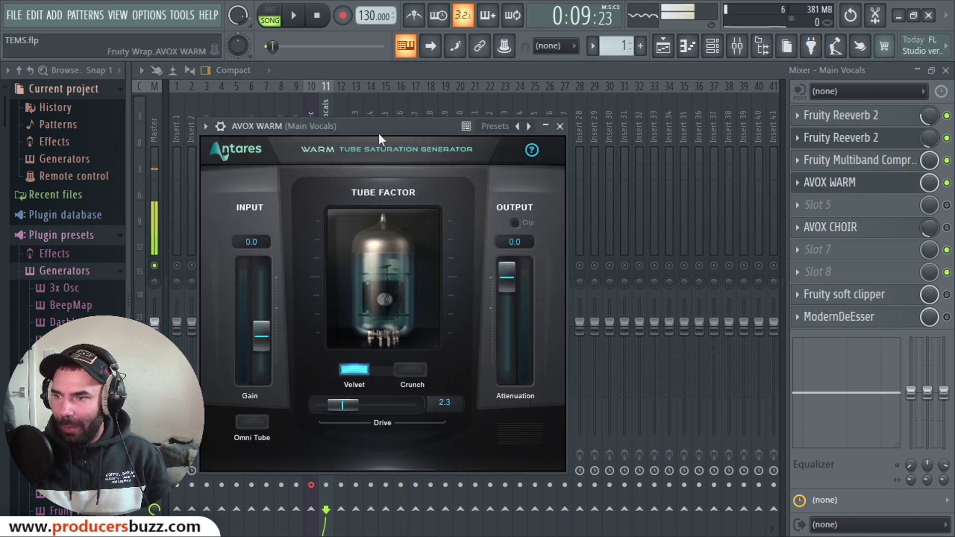
{"action": "left_click_drag", "start_coordinate": [388, 119], "coordinate": [440, 107]}
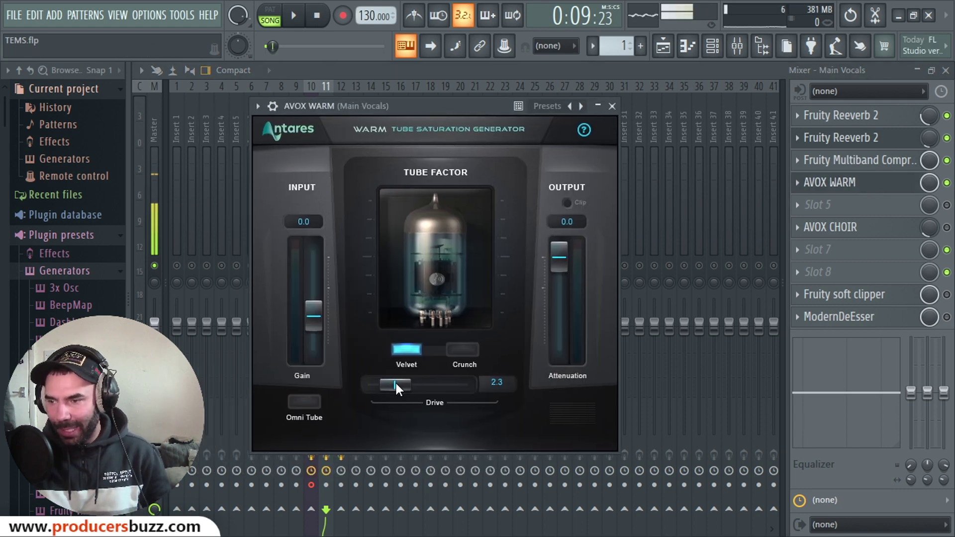
{"action": "left_click_drag", "start_coordinate": [396, 383], "coordinate": [395, 387]}
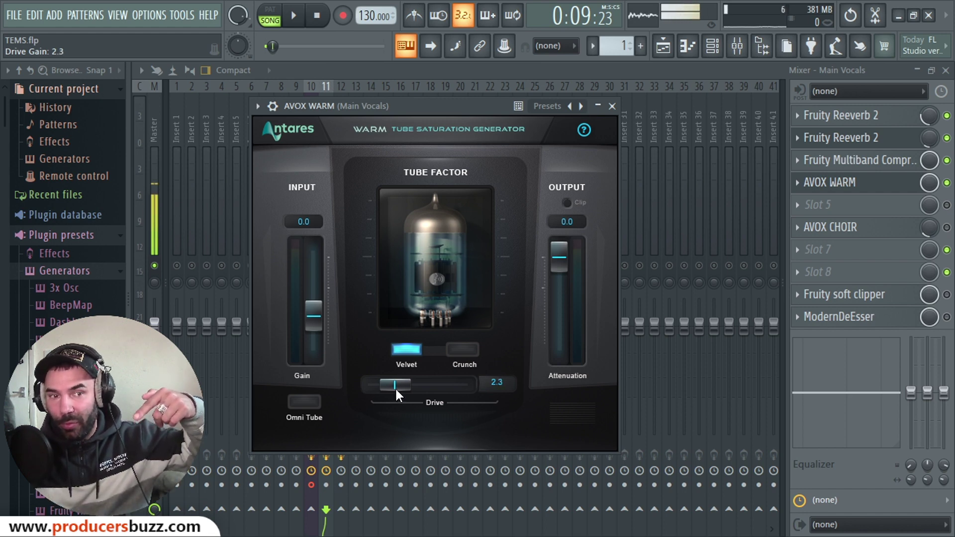
{"action": "left_click", "coordinate": [613, 106]}
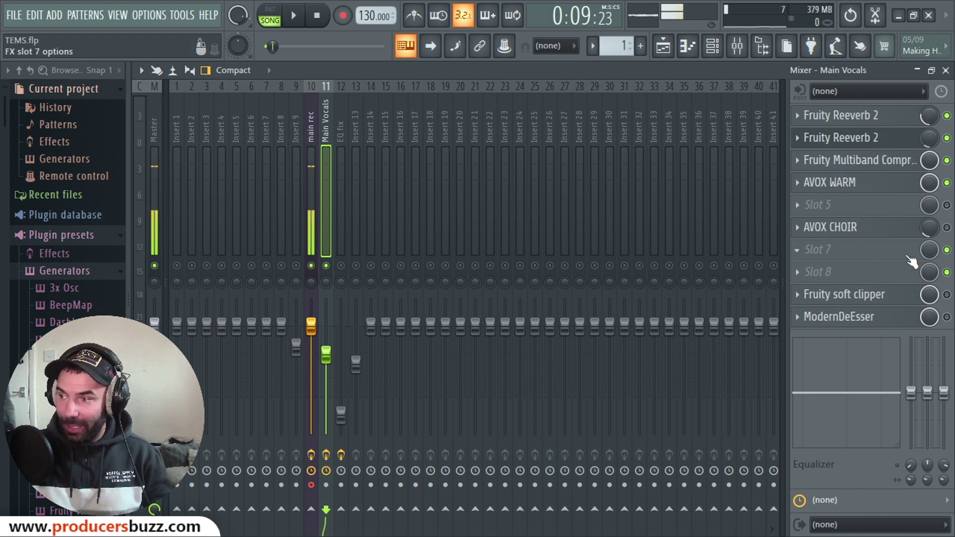
Step: Enable AVOX CHOIR on Main Vocals and audition it at full mix level before bringing the level back down low
{"action": "left_click", "coordinate": [866, 227]}
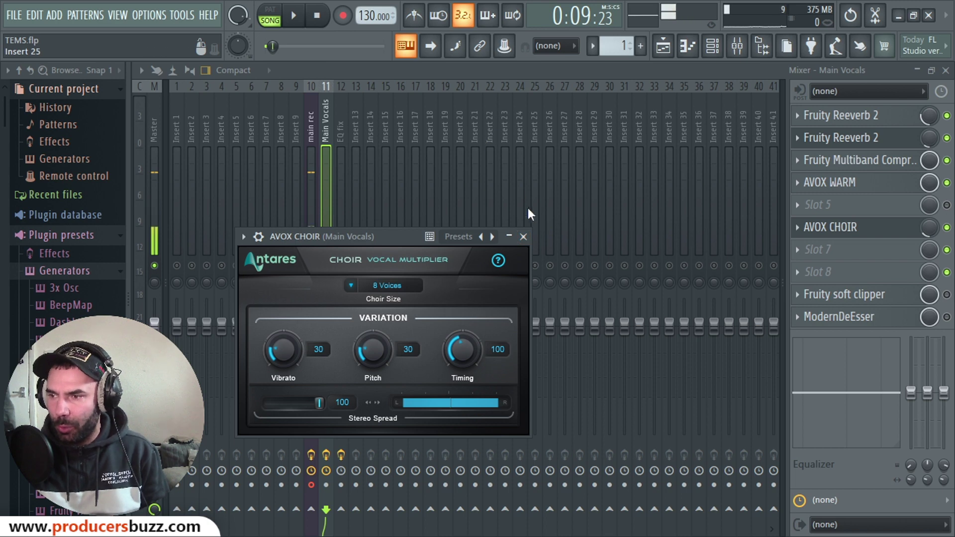
{"action": "left_click", "coordinate": [524, 237]}
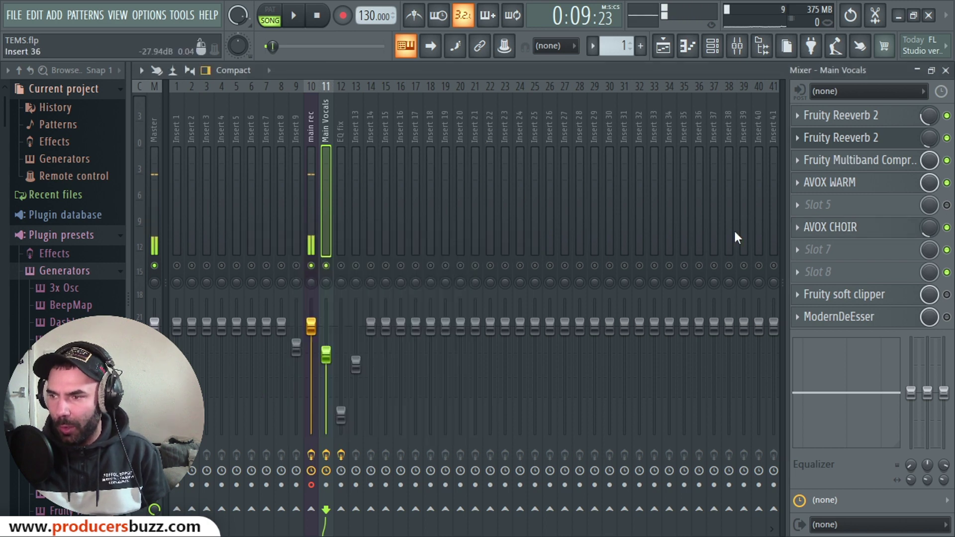
{"action": "left_click", "coordinate": [930, 228]}
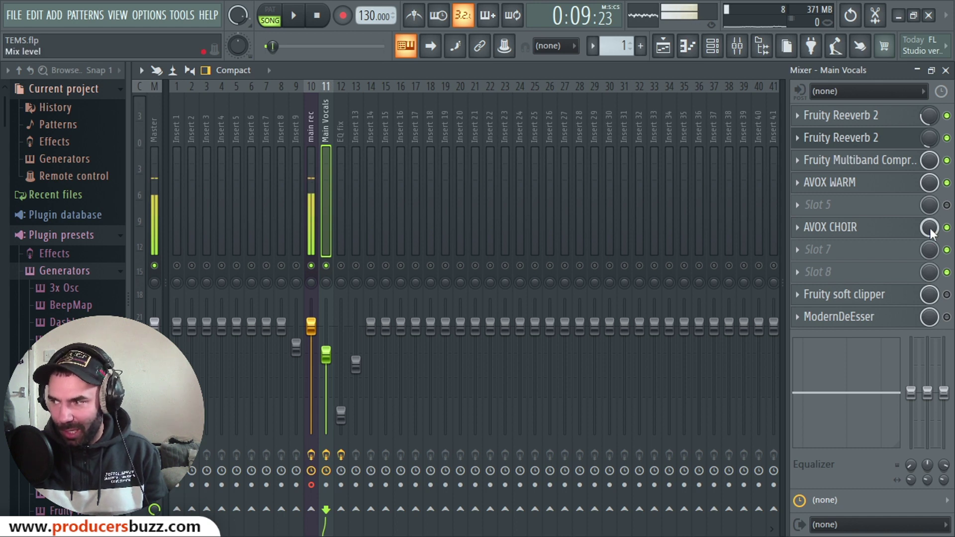
{"action": "key", "text": "space"}
{"action": "mouse_move", "coordinate": [929, 228]}
{"action": "left_mouse_down"}
{"action": "mouse_move", "coordinate": [929, 209]}
{"action": "mouse_move", "coordinate": [930, 237]}
{"action": "mouse_move", "coordinate": [930, 228]}
{"action": "left_mouse_up"}
{"action": "key", "text": "space"}
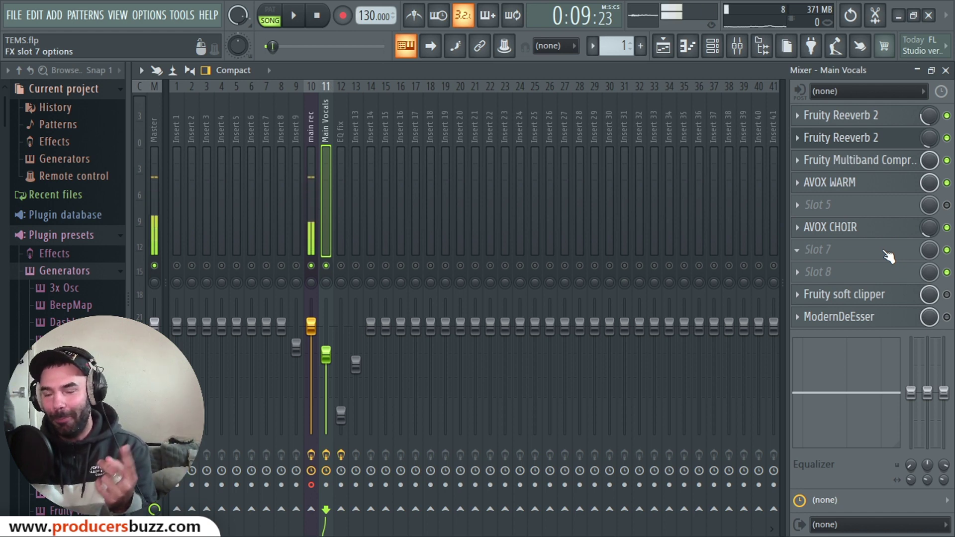
Step: Enable the Fruity soft clipper on Main Vocals and review its threshold and post settings
{"action": "left_click", "coordinate": [947, 295]}
{"action": "left_click", "coordinate": [872, 298]}
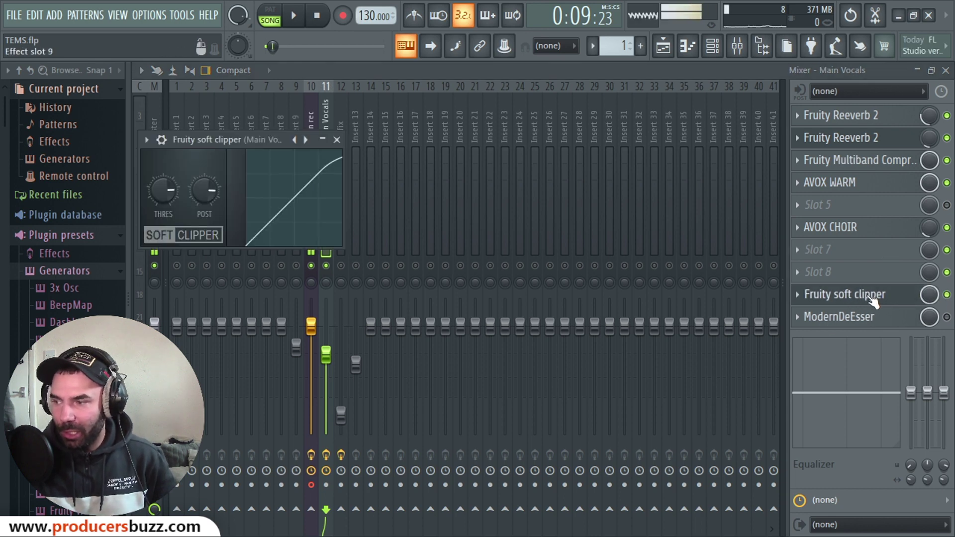
{"action": "left_click", "coordinate": [873, 299]}
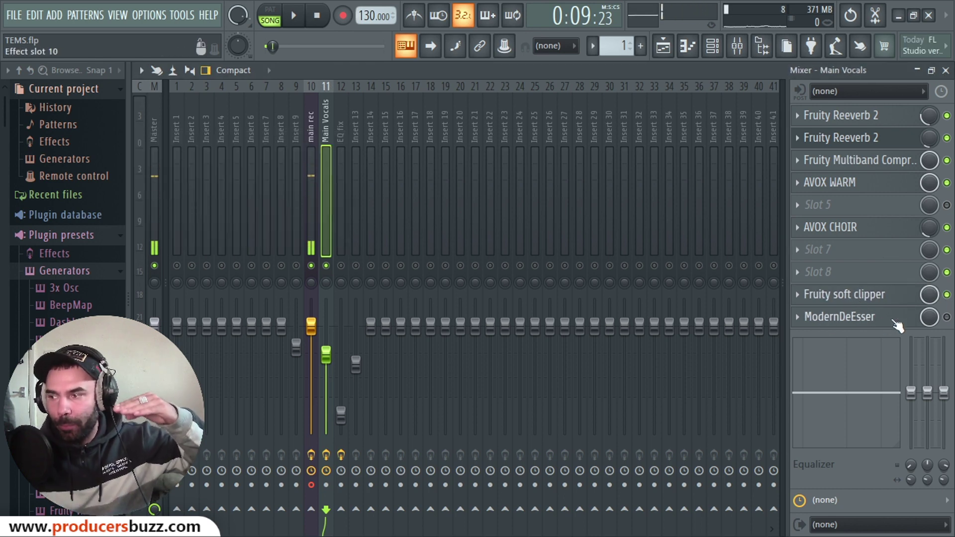
Step: Enable ModernDeEsser on Main Vocals and open its settings
{"action": "left_click", "coordinate": [947, 317]}
{"action": "left_click", "coordinate": [869, 320]}
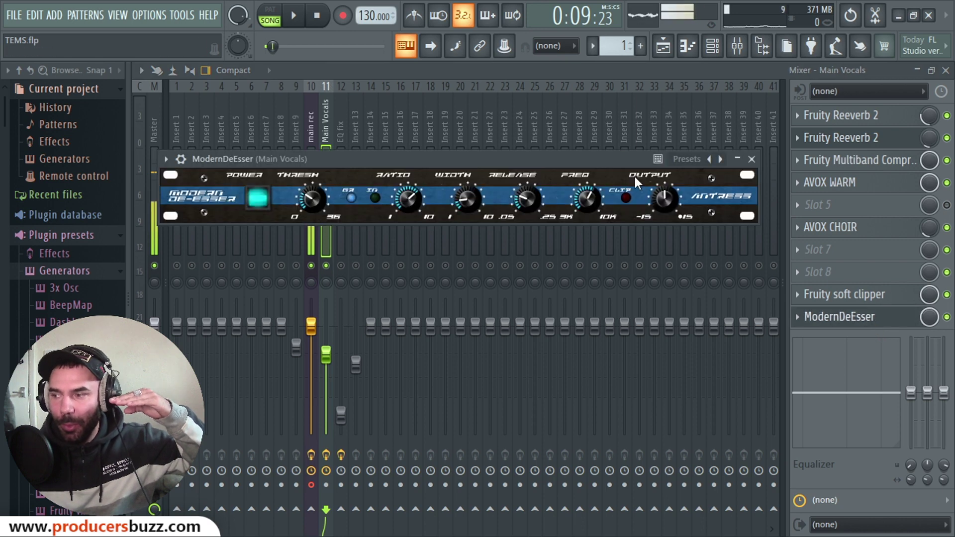
{"action": "left_click_drag", "start_coordinate": [521, 159], "coordinate": [619, 187]}
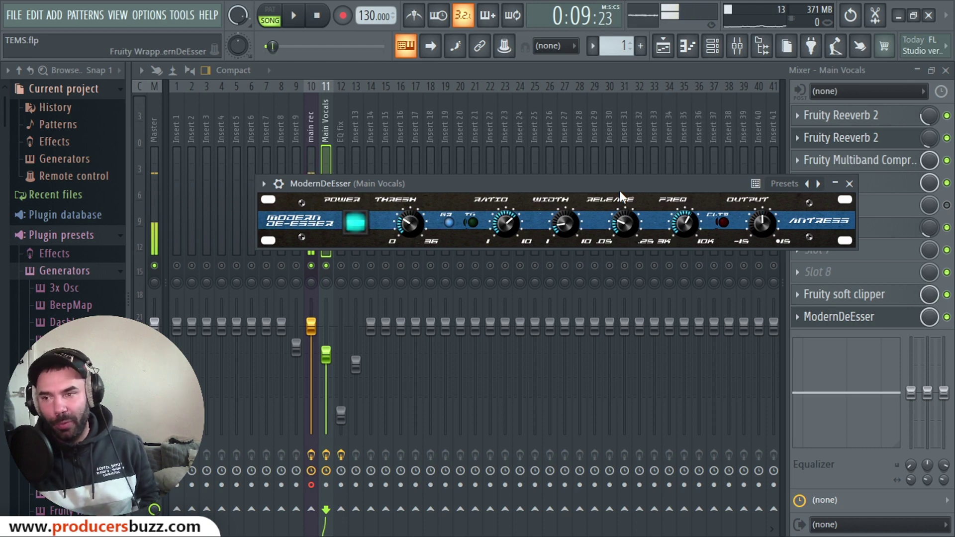
Step: Switch to the Firefox browser, search the Producers Buzz site for "modern" and view the Modern De-Esser VST plugin download page
{"action": "key", "text": "alt+Tab"}
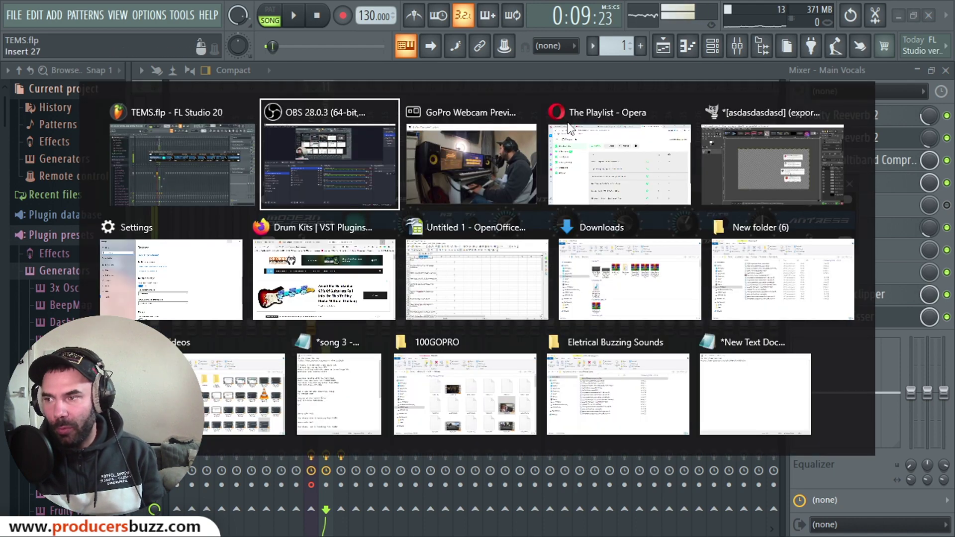
{"action": "left_click", "coordinate": [352, 289]}
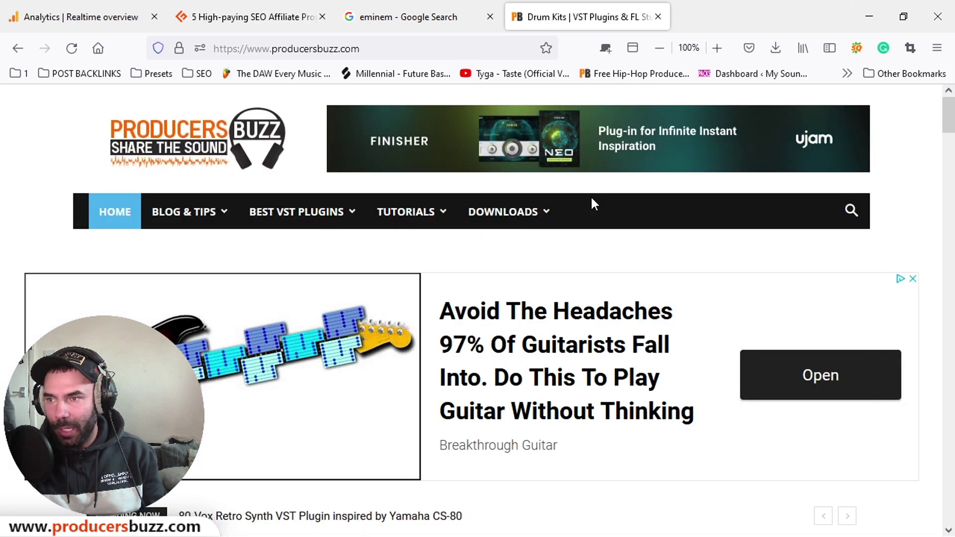
{"action": "left_click", "coordinate": [849, 214]}
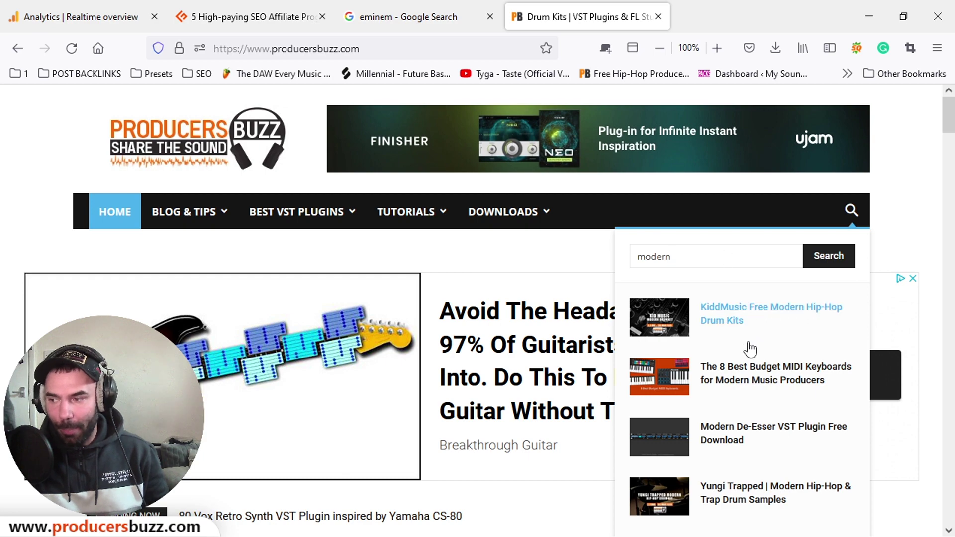
{"action": "left_click", "coordinate": [744, 432]}
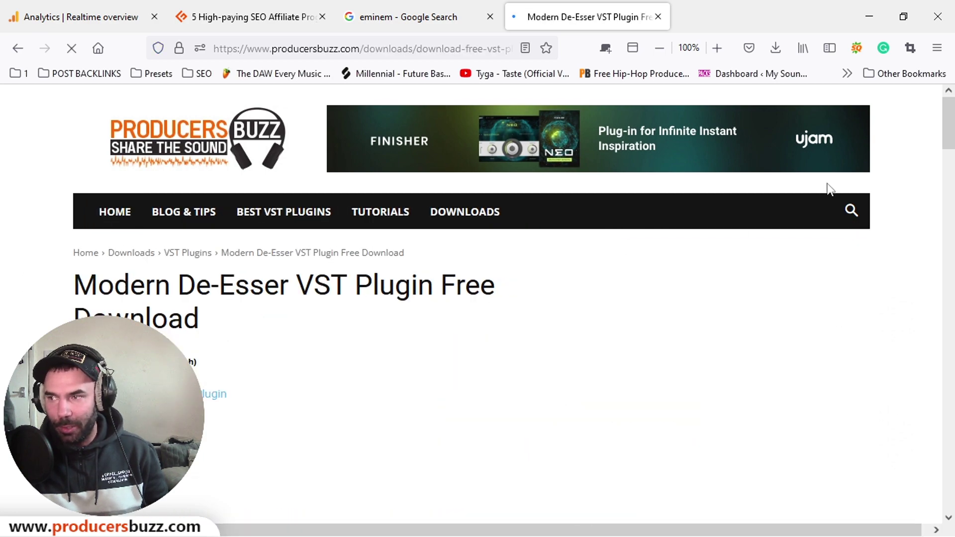
{"action": "left_click_drag", "start_coordinate": [951, 118], "coordinate": [953, 194]}
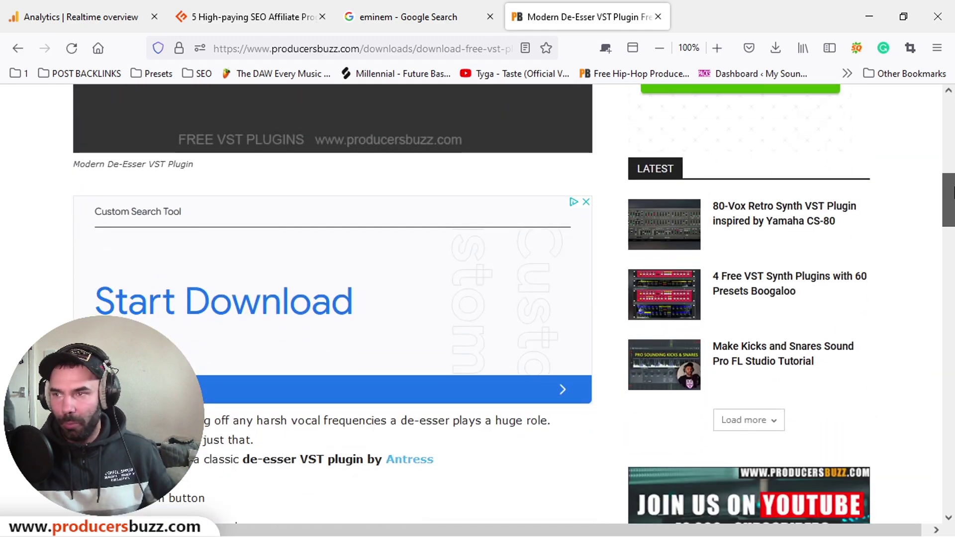
{"action": "left_click", "coordinate": [872, 16]}
Step: Load the Vocal preset in ModernDeEsser on Main Vocals
{"action": "left_click_drag", "start_coordinate": [601, 184], "coordinate": [509, 239]}
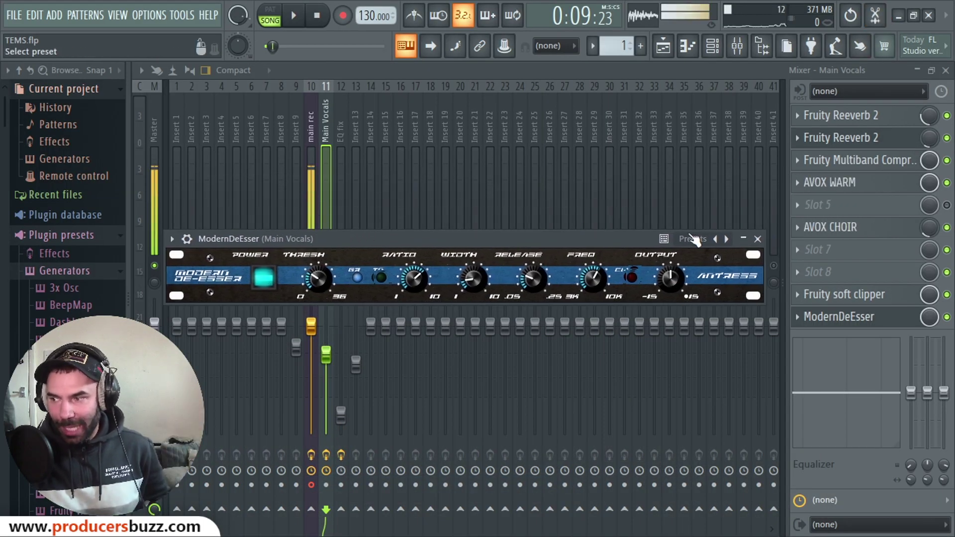
{"action": "left_click", "coordinate": [744, 240]}
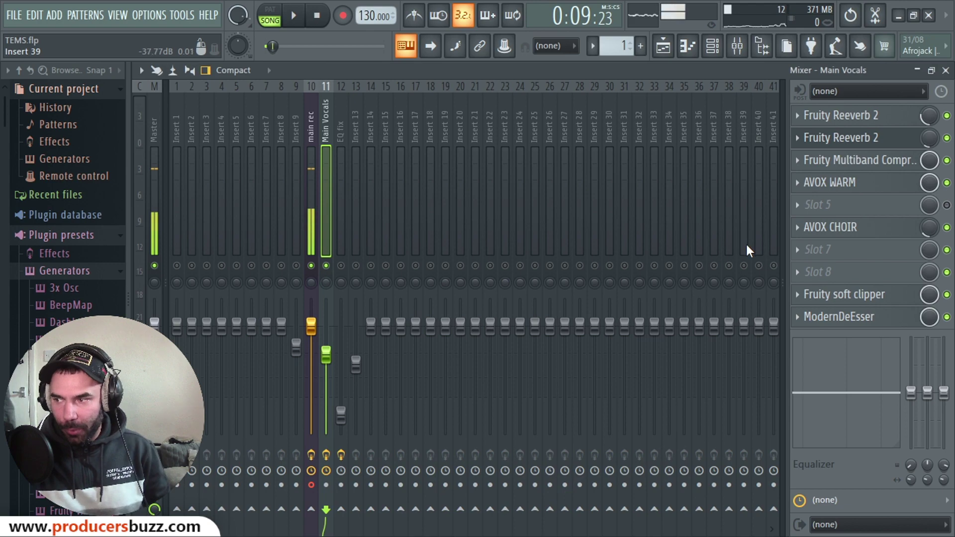
{"action": "left_click", "coordinate": [880, 320]}
{"action": "left_click_drag", "start_coordinate": [476, 238], "coordinate": [478, 226]}
{"action": "left_click", "coordinate": [182, 227]}
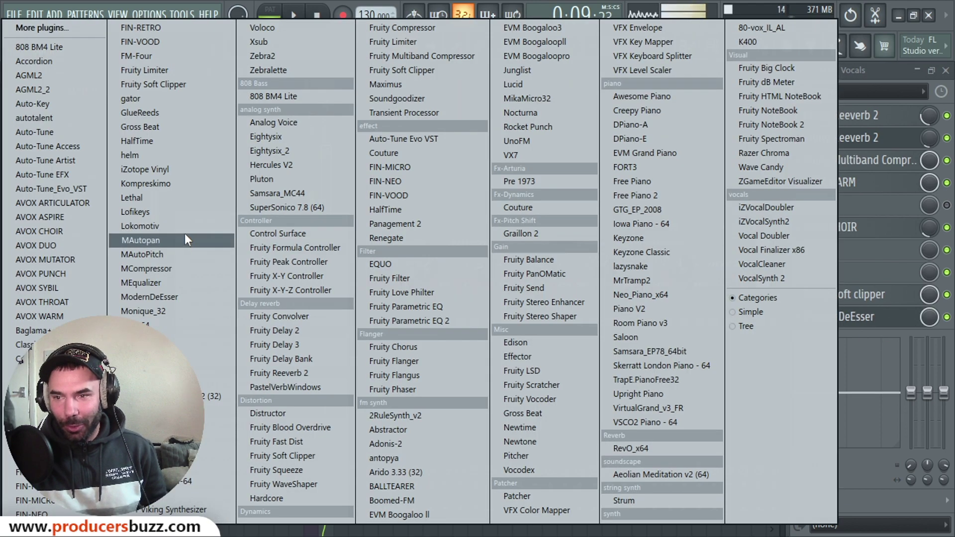
{"action": "left_click", "coordinate": [528, 4]}
{"action": "left_click", "coordinate": [181, 229]}
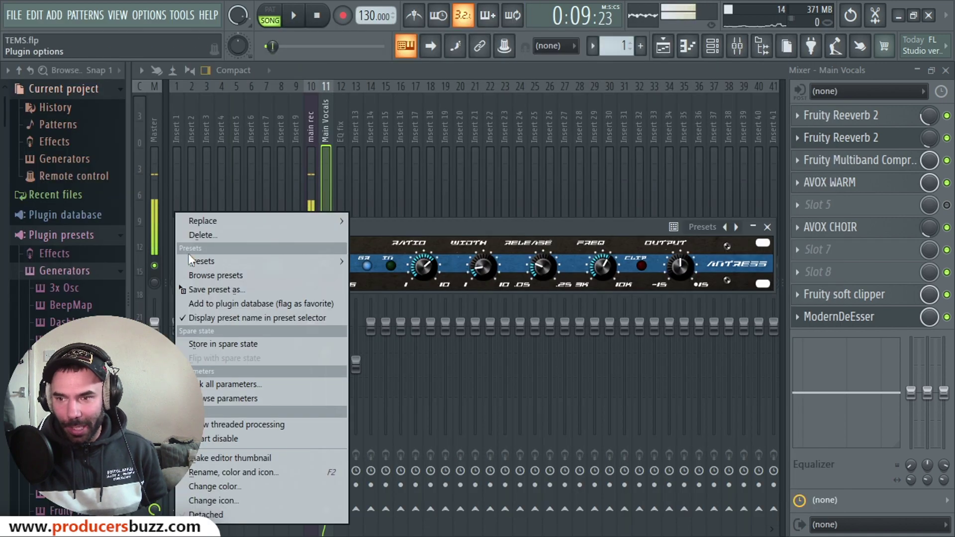
{"action": "mouse_move", "coordinate": [190, 260]}
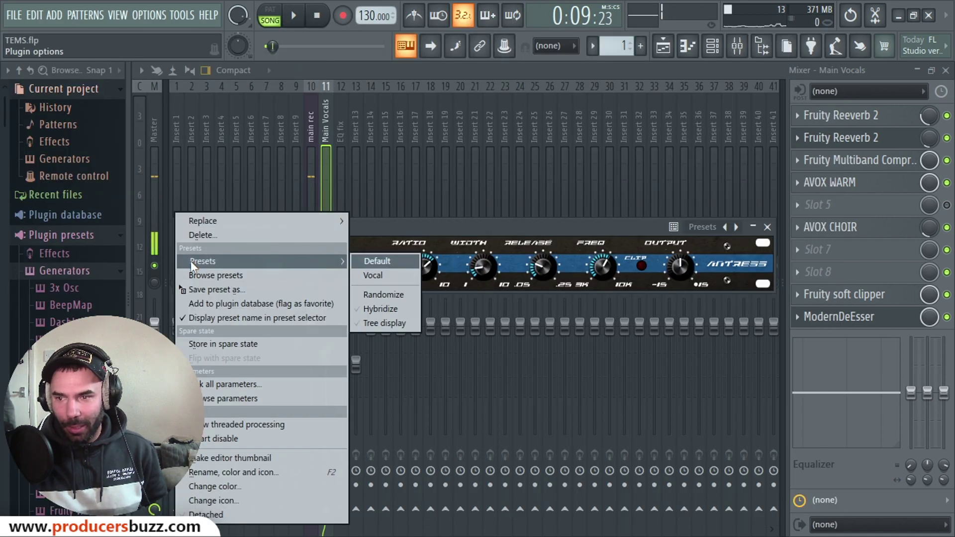
{"action": "left_click", "coordinate": [384, 275]}
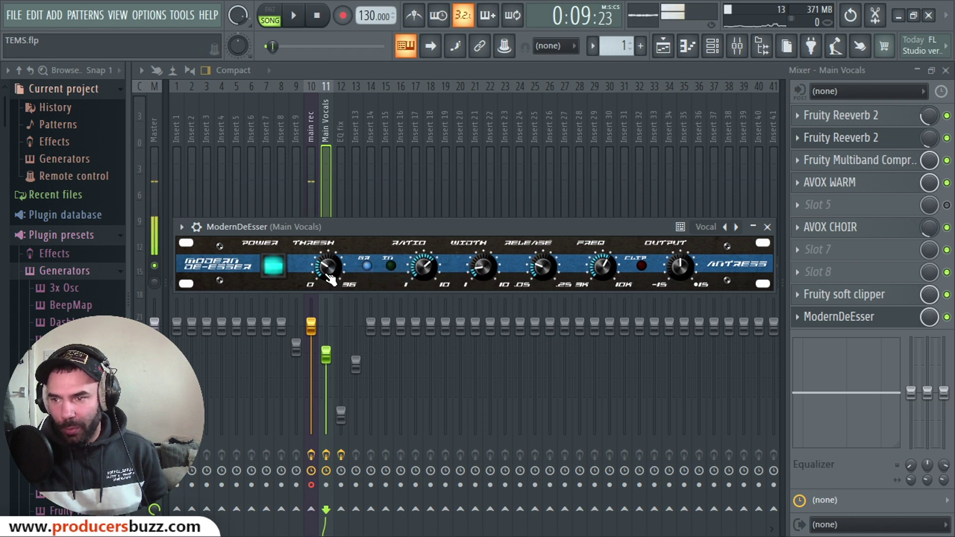
Step: Adjust the ModernDeEsser's threshold slightly from the Vocal preset and briefly audition the vocal with it
{"action": "mouse_move", "coordinate": [330, 280]}
{"action": "left_mouse_down"}
{"action": "mouse_move", "coordinate": [318, 277]}
{"action": "mouse_move", "coordinate": [316, 266]}
{"action": "mouse_move", "coordinate": [326, 265]}
{"action": "left_mouse_up"}
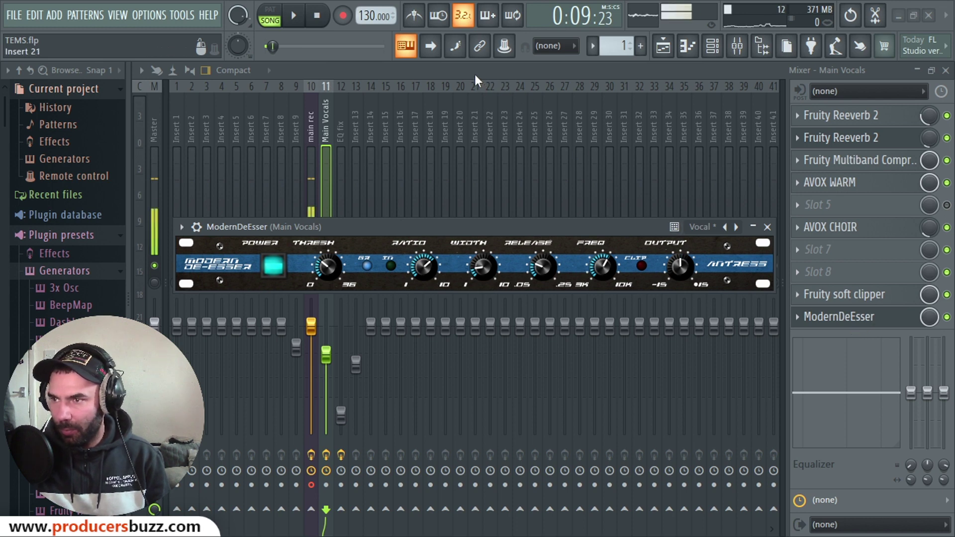
{"action": "key", "text": "Escape"}
{"action": "key", "text": "space"}
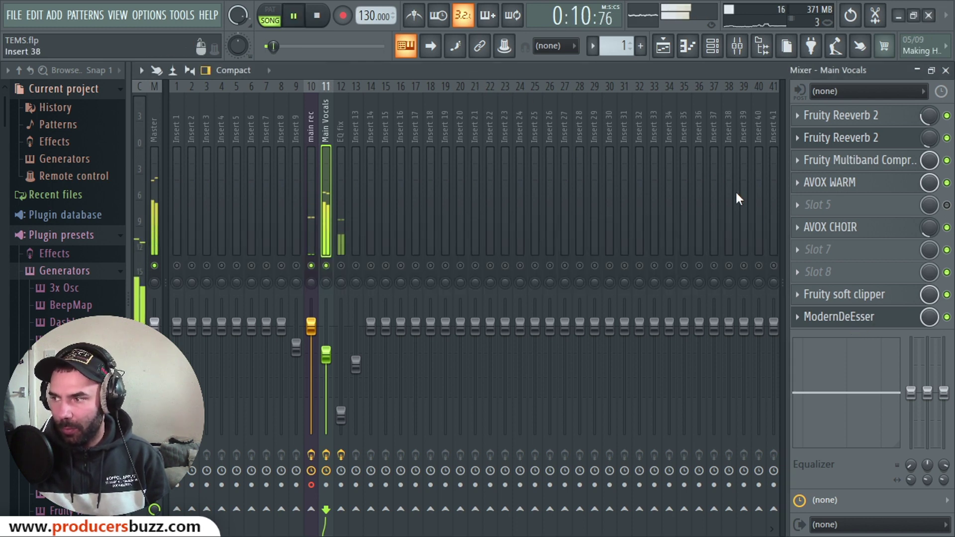
{"action": "left_click", "coordinate": [841, 317]}
{"action": "key", "text": "space"}
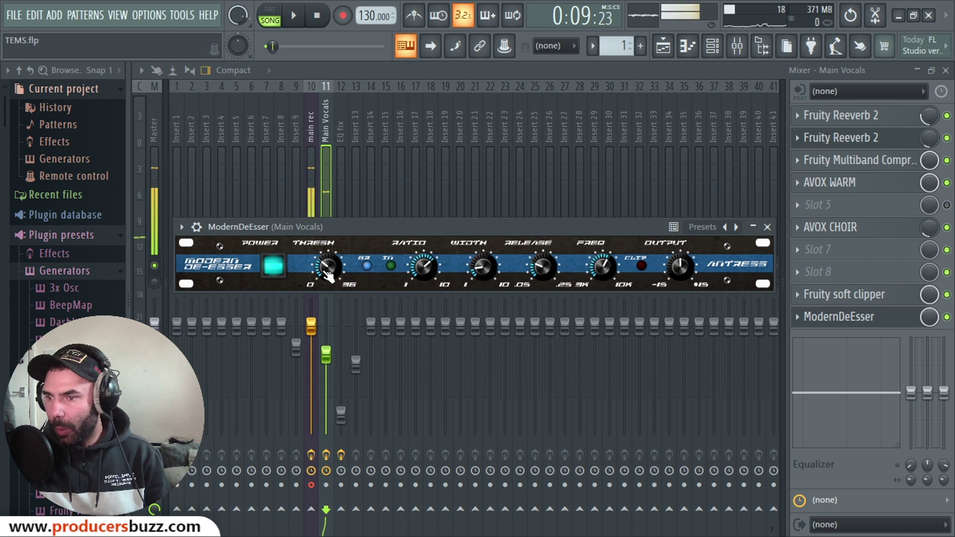
Step: Set the ModernDeEsser's threshold to about 0.41, audition the vocal while fine-tuning it, and close the plugin
{"action": "left_click_drag", "start_coordinate": [325, 272], "coordinate": [324, 266]}
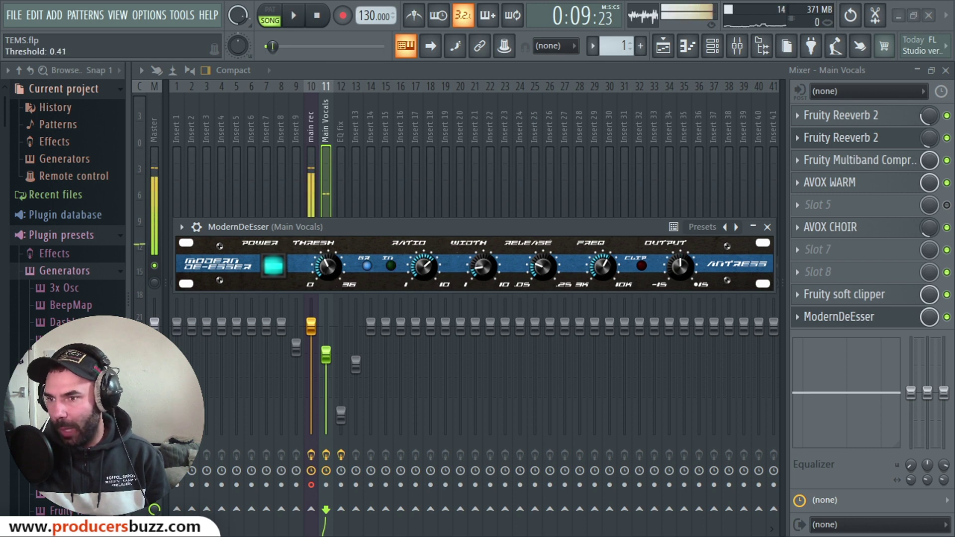
{"action": "left_click", "coordinate": [296, 19]}
{"action": "mouse_move", "coordinate": [330, 264]}
{"action": "left_mouse_down"}
{"action": "mouse_move", "coordinate": [331, 248]}
{"action": "mouse_move", "coordinate": [330, 281]}
{"action": "mouse_move", "coordinate": [331, 267]}
{"action": "left_mouse_up"}
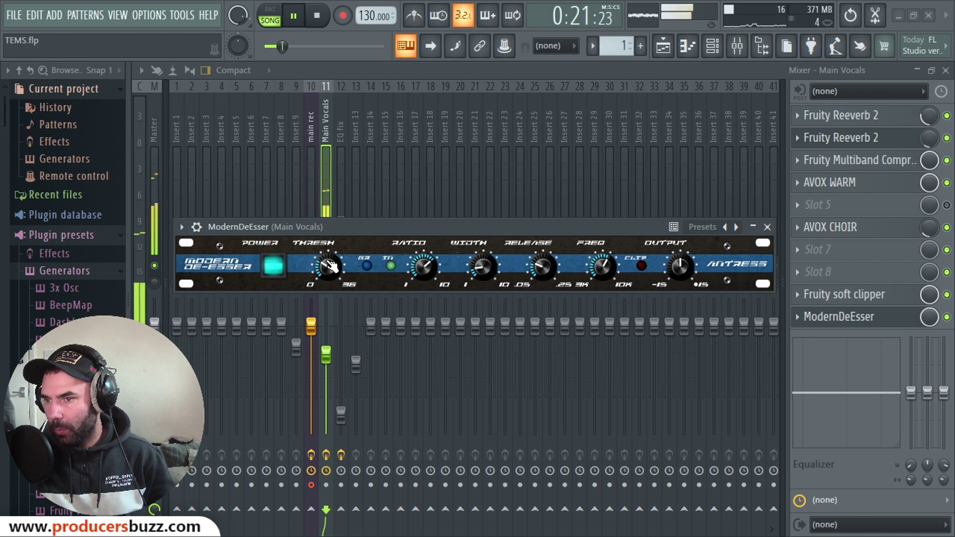
{"action": "left_click", "coordinate": [768, 228]}
{"action": "key", "text": "space"}
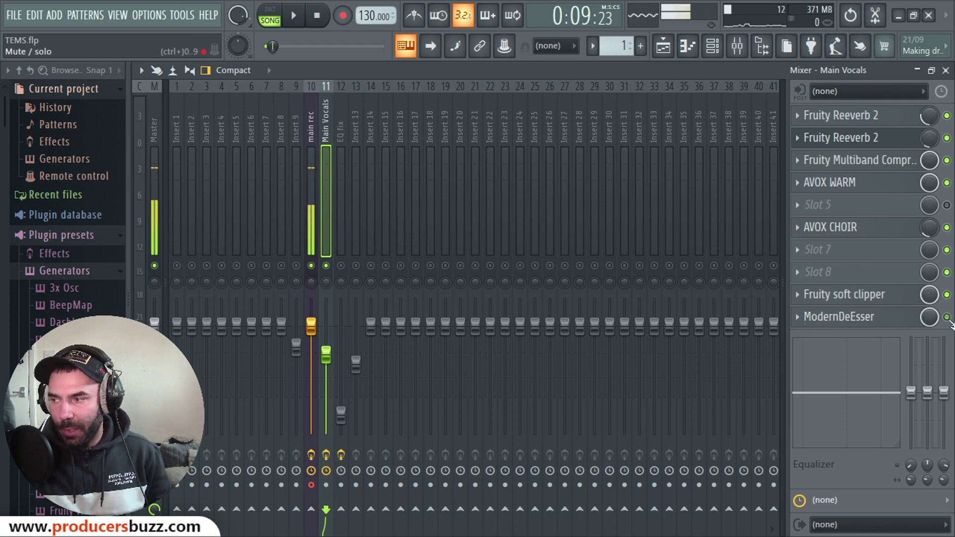
Step: Bypass ModernDeEsser on Main Vocals and load the VocalCleaner plugin into slot 8
{"action": "left_click", "coordinate": [947, 317]}
{"action": "left_click", "coordinate": [866, 274]}
{"action": "left_click", "coordinate": [42, 28]}
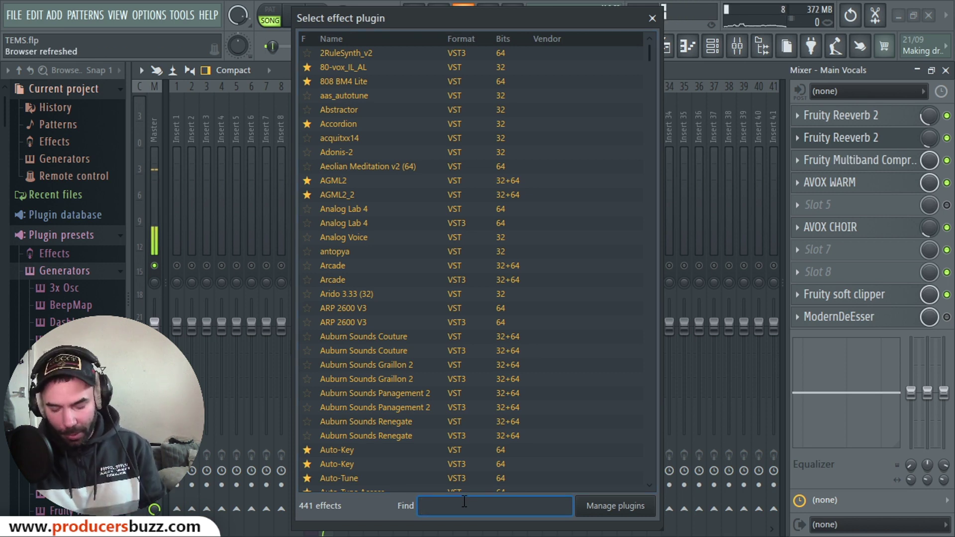
{"action": "type", "text": "v"}
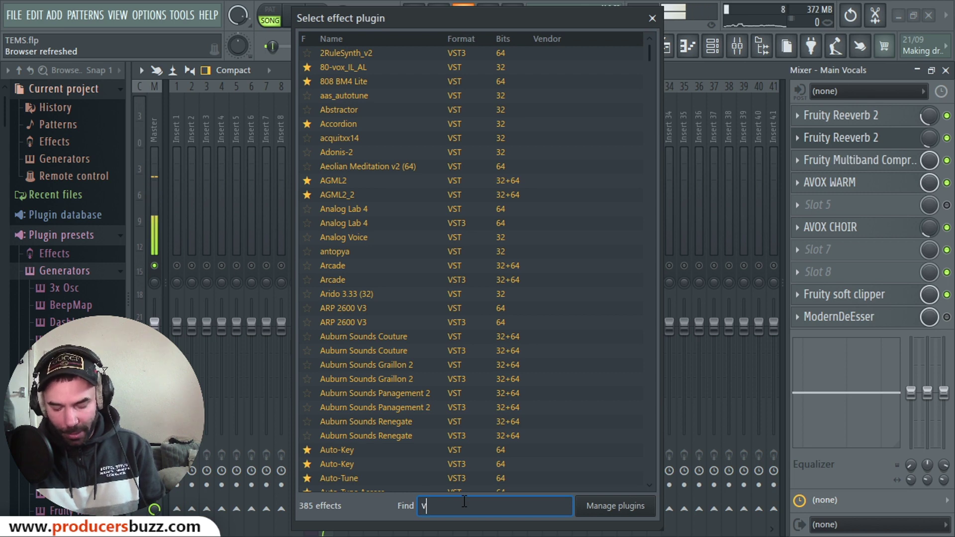
{"action": "type", "text": "ocal"}
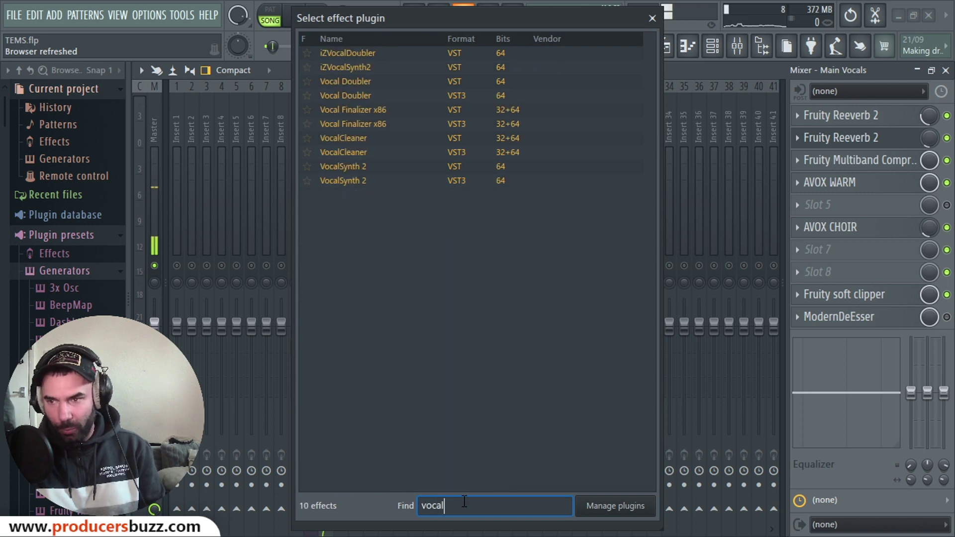
{"action": "left_click", "coordinate": [343, 139]}
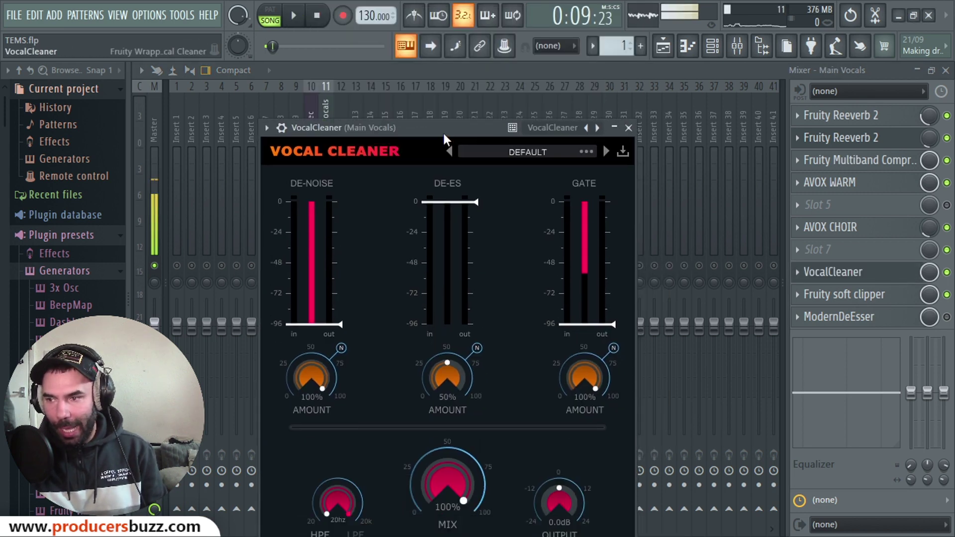
Step: Load VocalCleaner's Male Hip Hop De-Esser preset, with the mix set to 40% and the output to 2.5 dB
{"action": "left_click", "coordinate": [545, 152]}
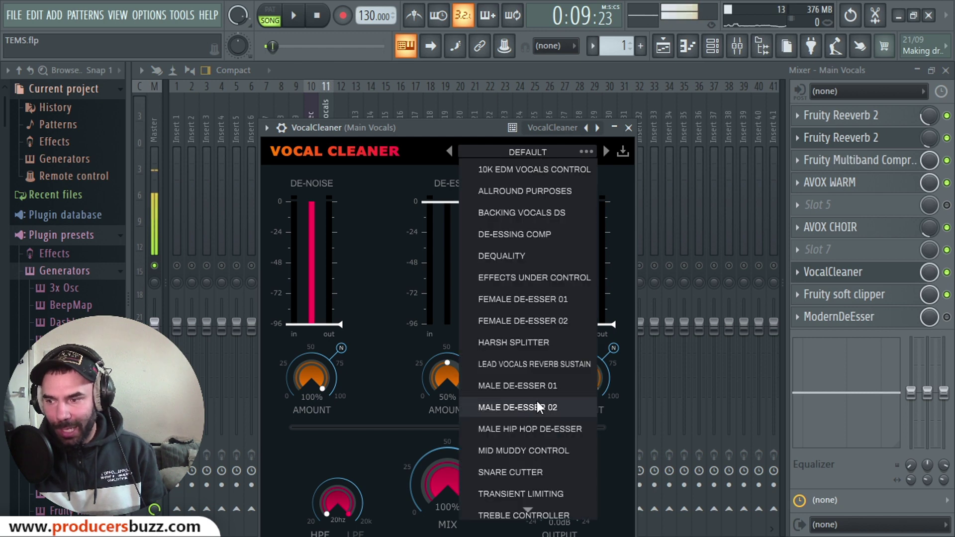
{"action": "left_click", "coordinate": [545, 431]}
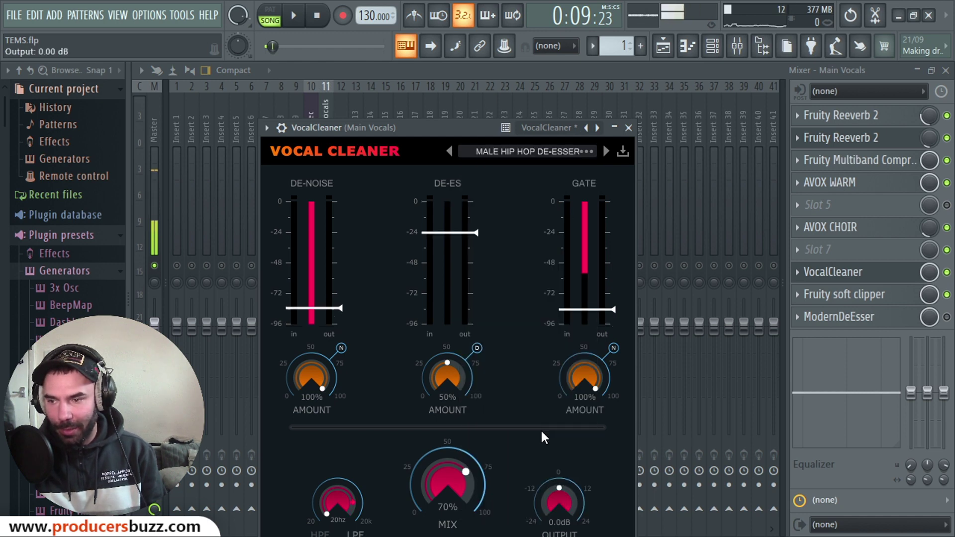
{"action": "left_click_drag", "start_coordinate": [473, 128], "coordinate": [524, 59]}
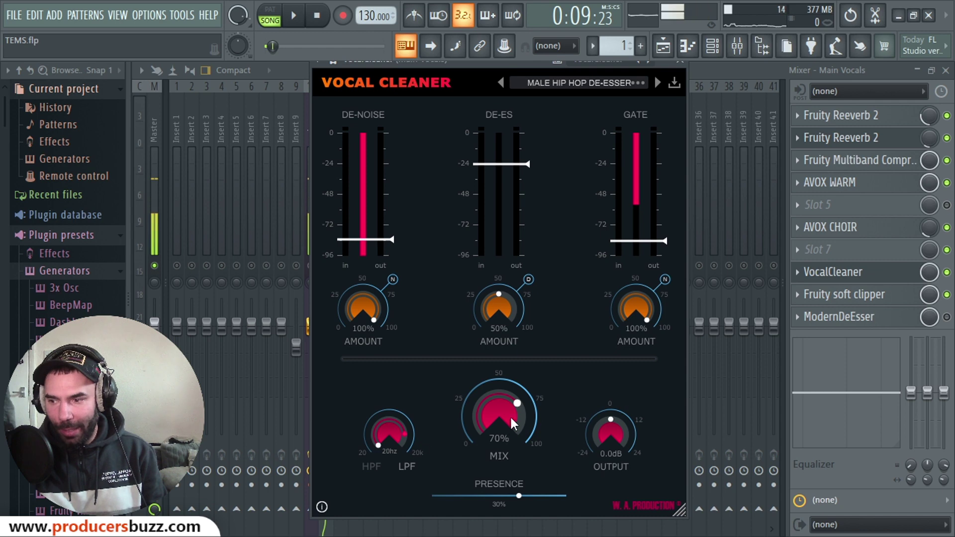
{"action": "left_click_drag", "start_coordinate": [511, 418], "coordinate": [501, 457]}
{"action": "left_click_drag", "start_coordinate": [589, 440], "coordinate": [606, 429]}
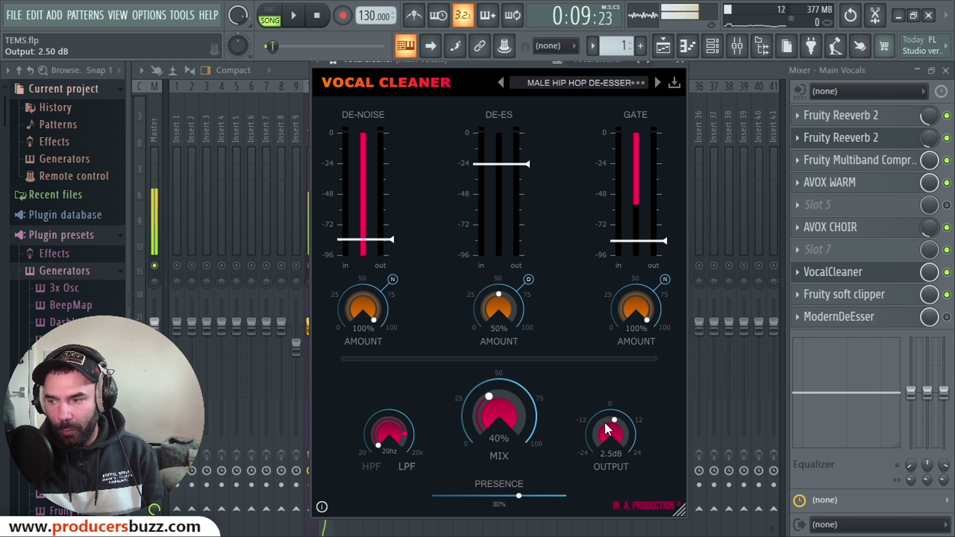
Step: Audition the vocal with VocalCleaner, review the plugin's settings again, and bypass it on Main Vocals
{"action": "left_click", "coordinate": [679, 60]}
{"action": "key", "text": "space"}
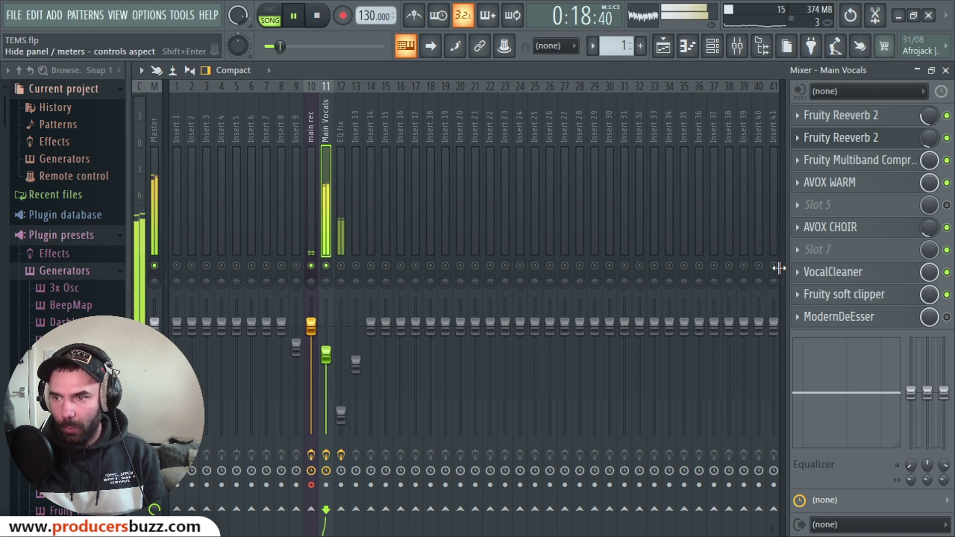
{"action": "key", "text": "space"}
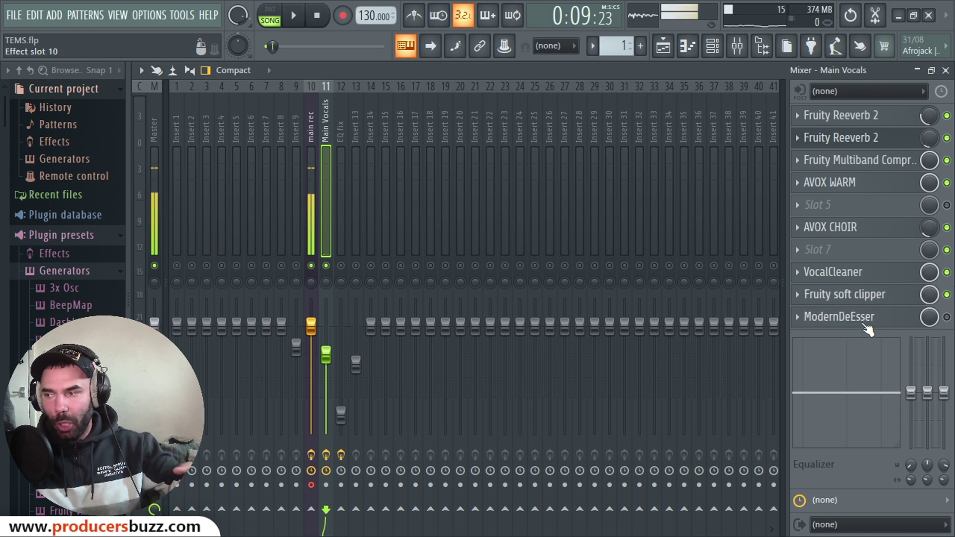
{"action": "left_click", "coordinate": [868, 279]}
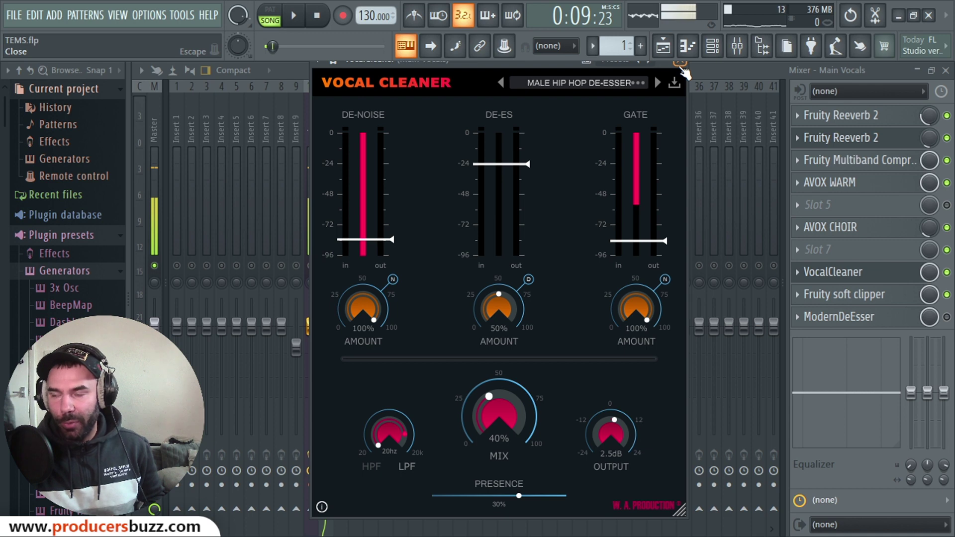
{"action": "left_click", "coordinate": [682, 64]}
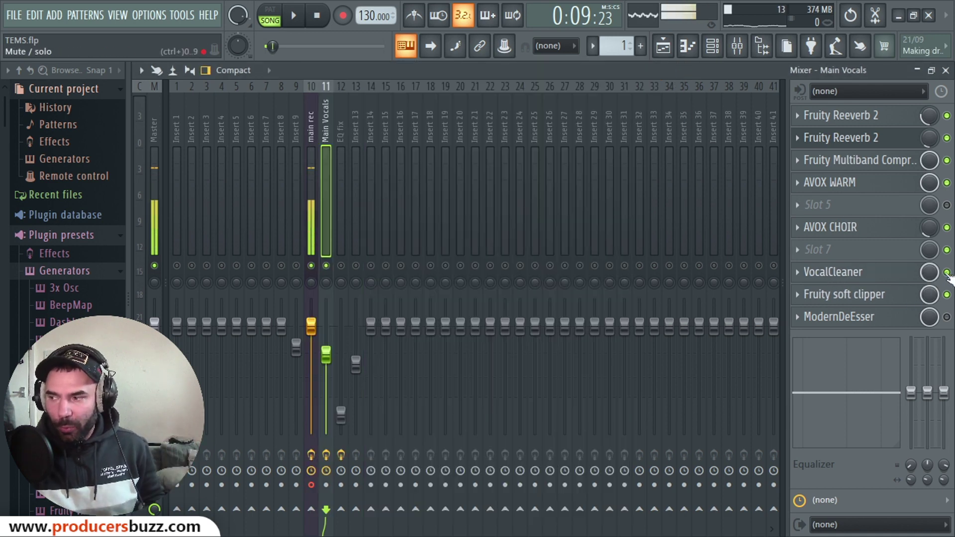
{"action": "left_click", "coordinate": [947, 273]}
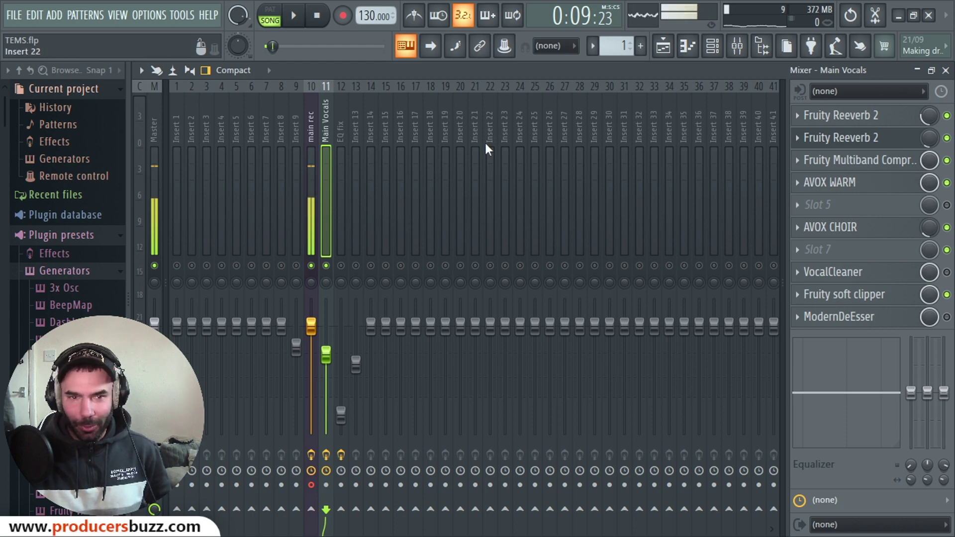
Step: Mute Track 3 in the playlist and audition the Track 4 vocal layer while watching its signal in the mixer
{"action": "left_click", "coordinate": [946, 70]}
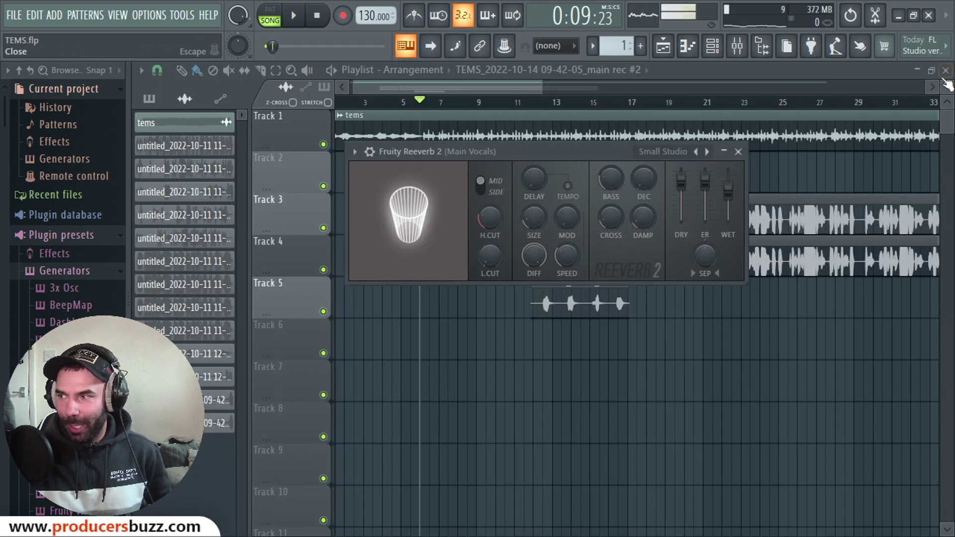
{"action": "left_click", "coordinate": [507, 90]}
{"action": "left_click", "coordinate": [323, 228]}
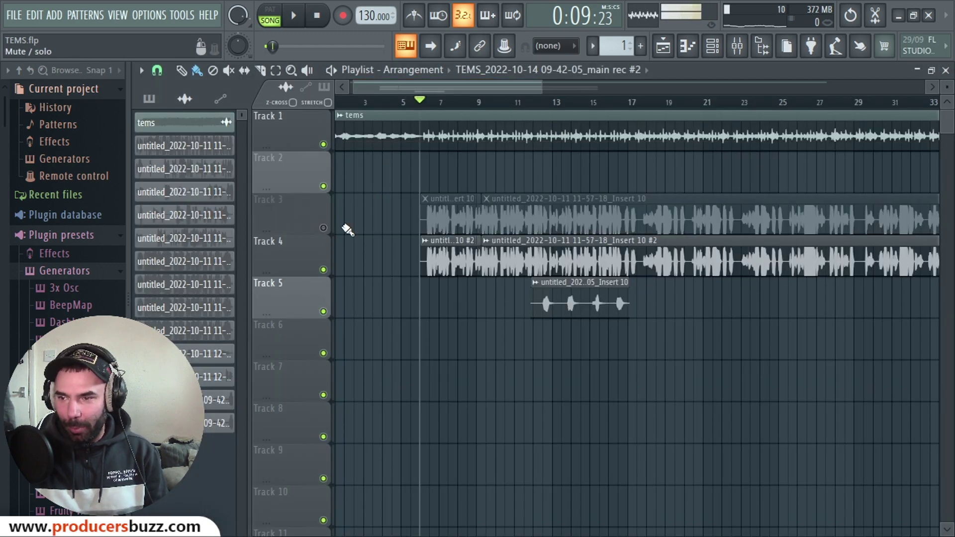
{"action": "key", "text": "space"}
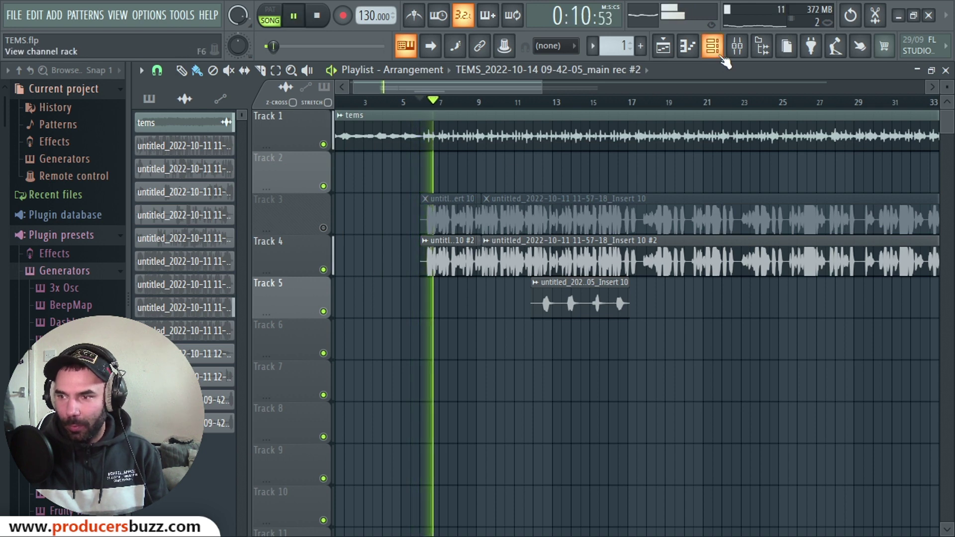
{"action": "left_click", "coordinate": [738, 46]}
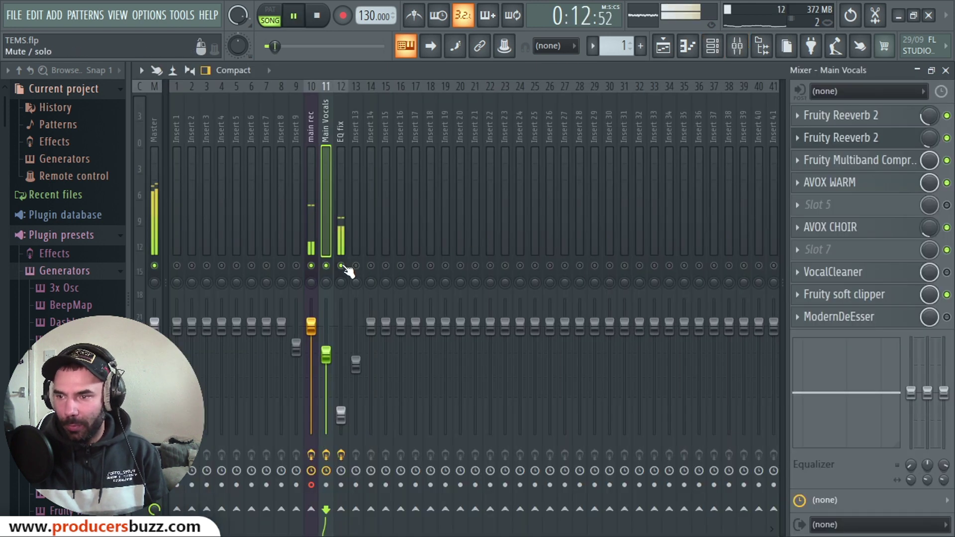
{"action": "key", "text": "space"}
Step: Review the Fruity parametric EQ 2 curve on the EQ fix track, nudge its low-shelf band slightly, and close the plugin
{"action": "left_click", "coordinate": [341, 159]}
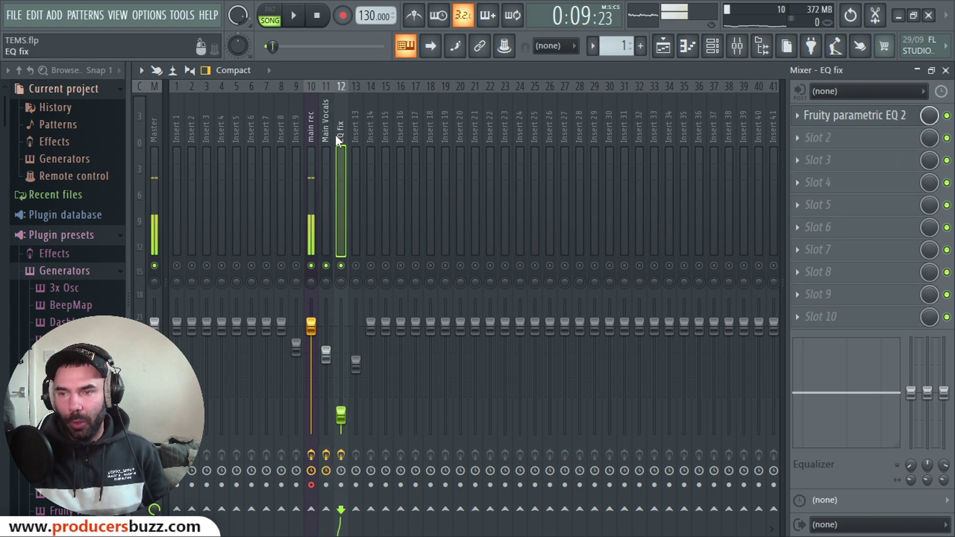
{"action": "left_click", "coordinate": [884, 118]}
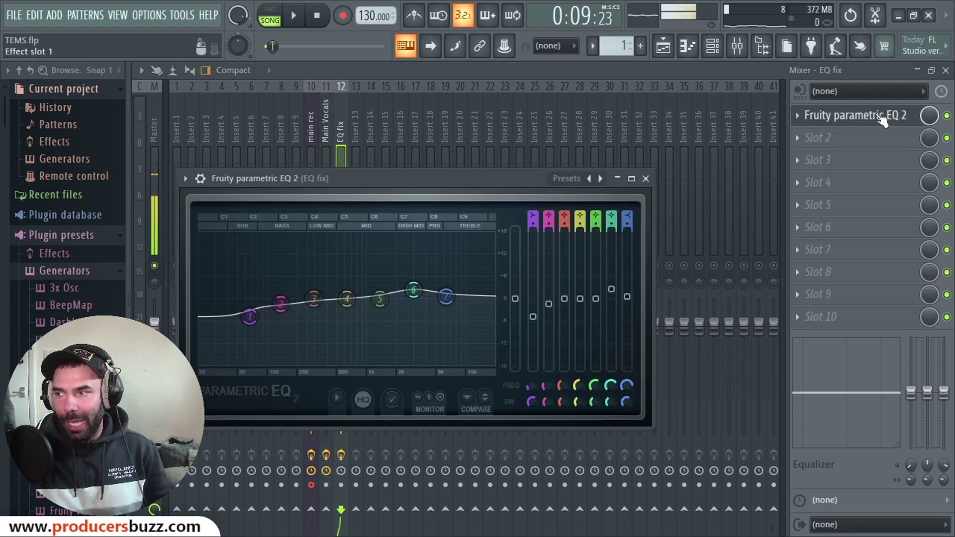
{"action": "left_click_drag", "start_coordinate": [398, 195], "coordinate": [473, 163]}
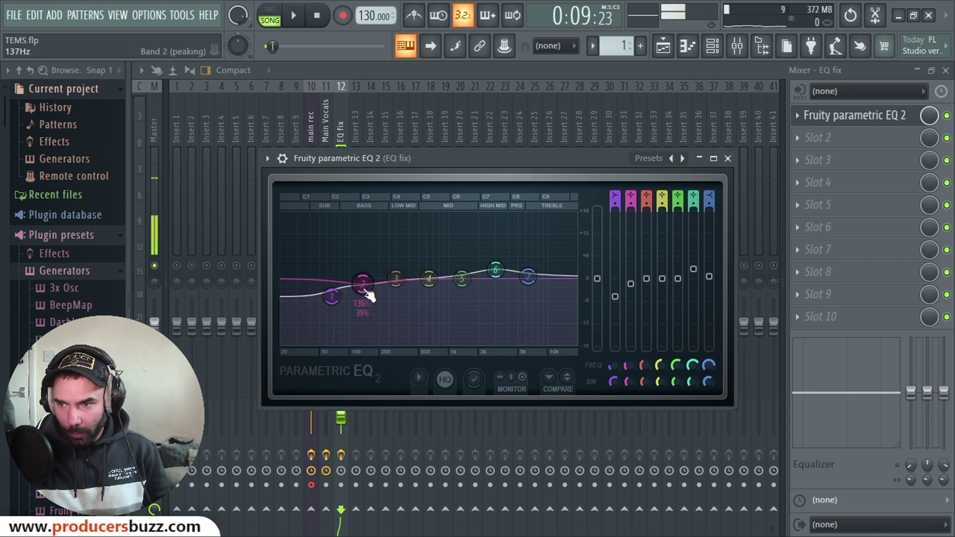
{"action": "left_click_drag", "start_coordinate": [496, 178], "coordinate": [519, 156]}
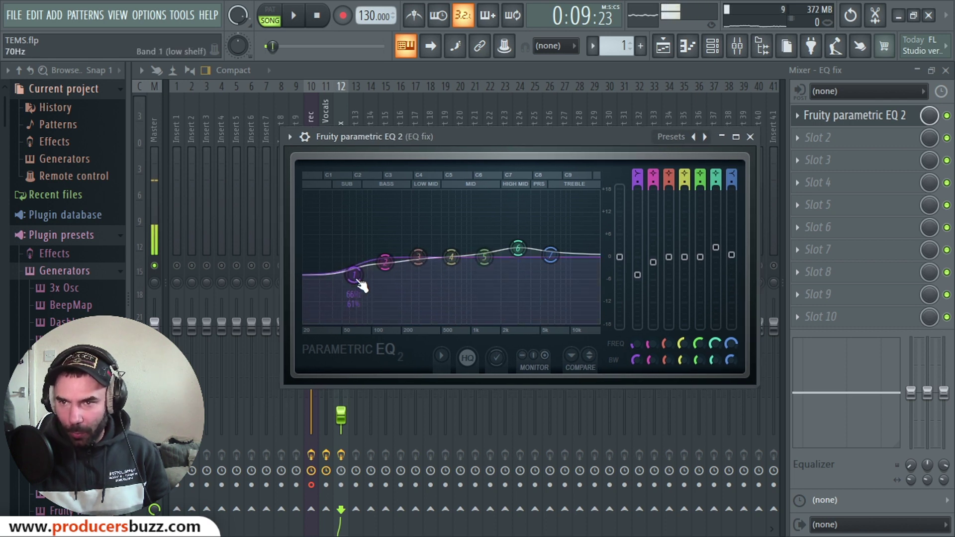
{"action": "left_click_drag", "start_coordinate": [358, 287], "coordinate": [358, 286]}
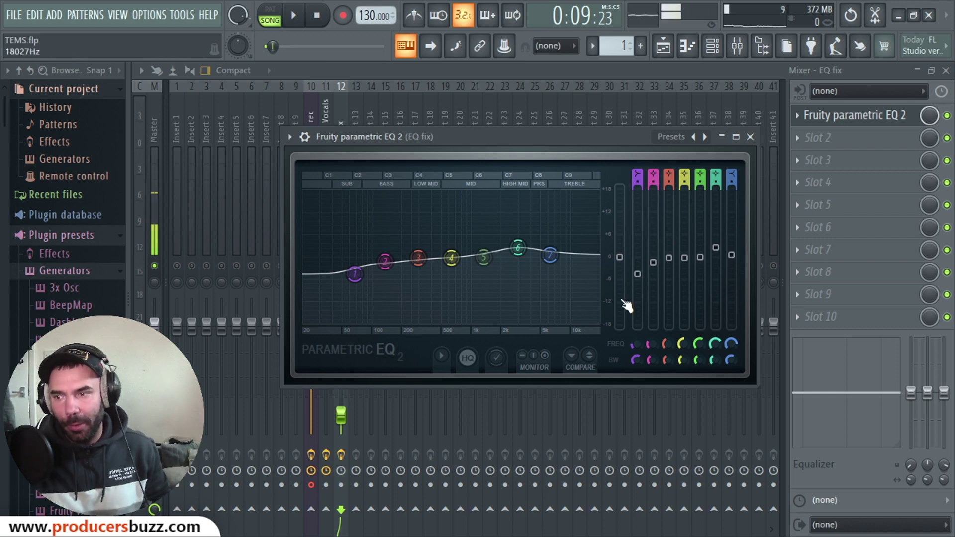
{"action": "left_click", "coordinate": [751, 137]}
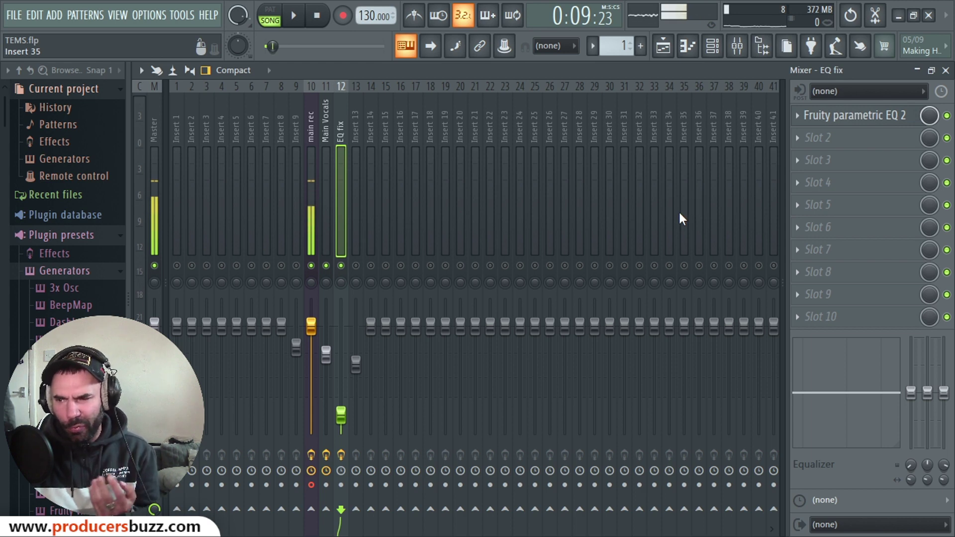
Step: Play both vocal layers with Track 3 unmuted and bypass the effects on the Main Vocals and EQ fix tracks
{"action": "left_click", "coordinate": [947, 70]}
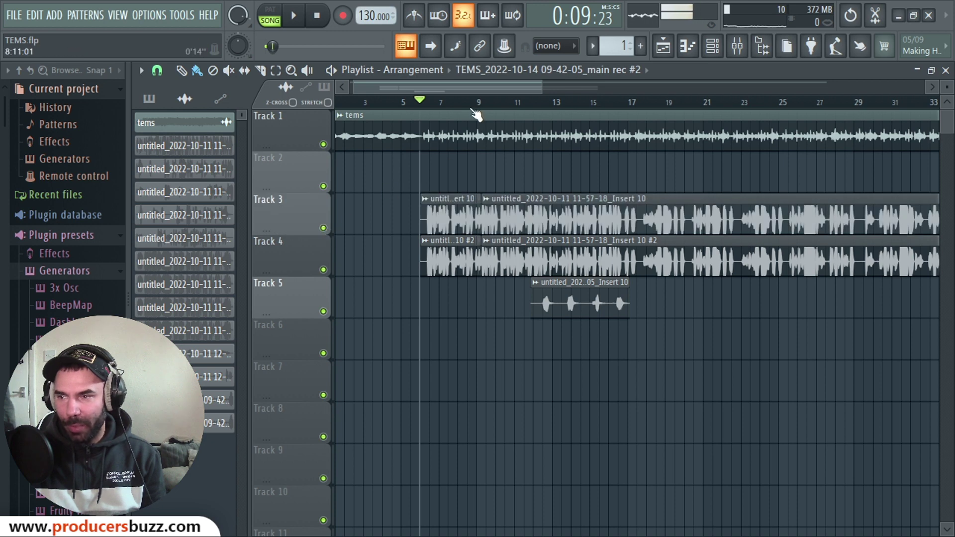
{"action": "key", "text": "space"}
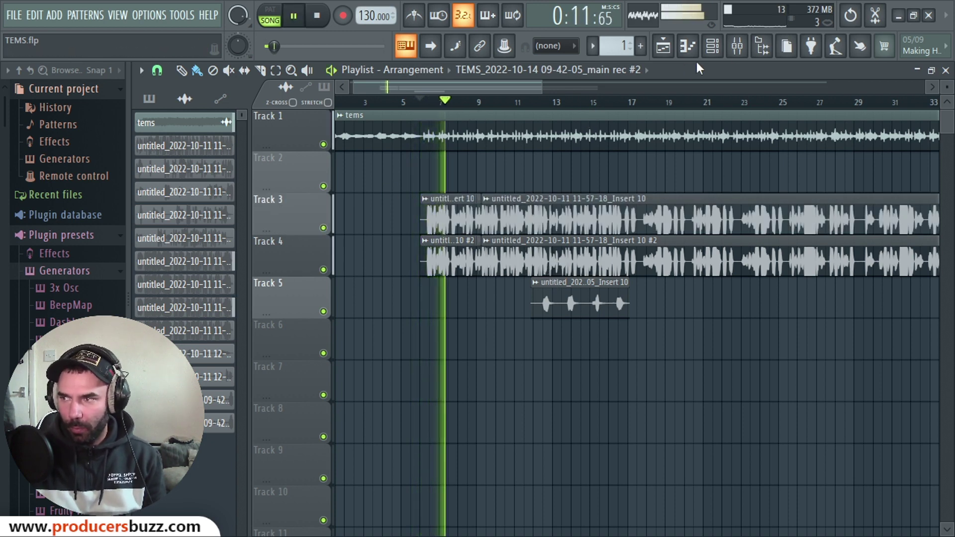
{"action": "left_click", "coordinate": [738, 46]}
{"action": "left_click", "coordinate": [326, 192]}
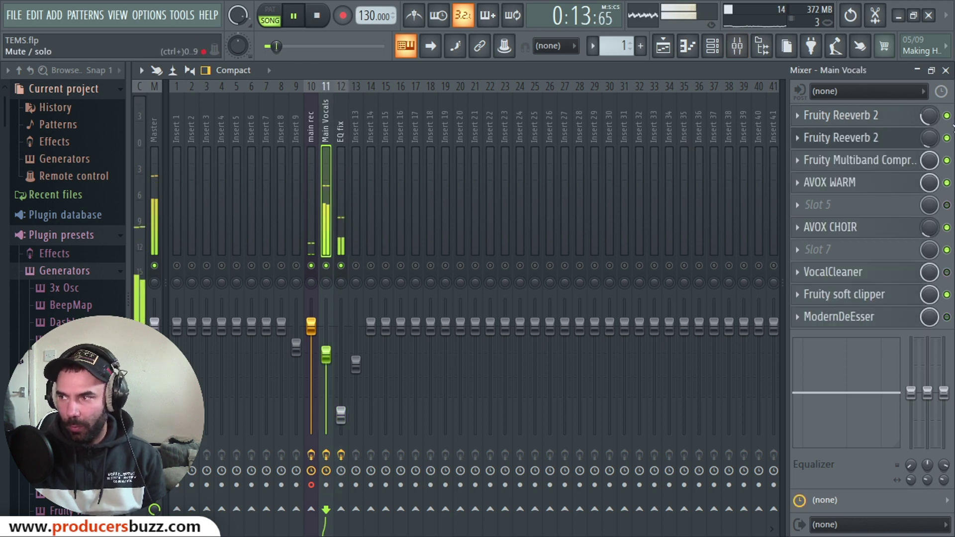
{"action": "left_click", "coordinate": [946, 137]}
{"action": "left_click", "coordinate": [947, 227]}
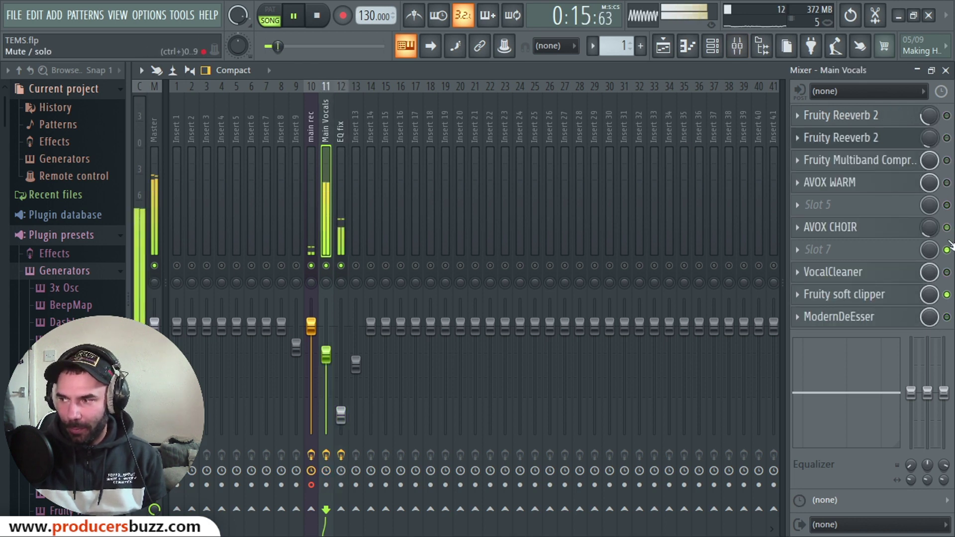
{"action": "left_click", "coordinate": [338, 188]}
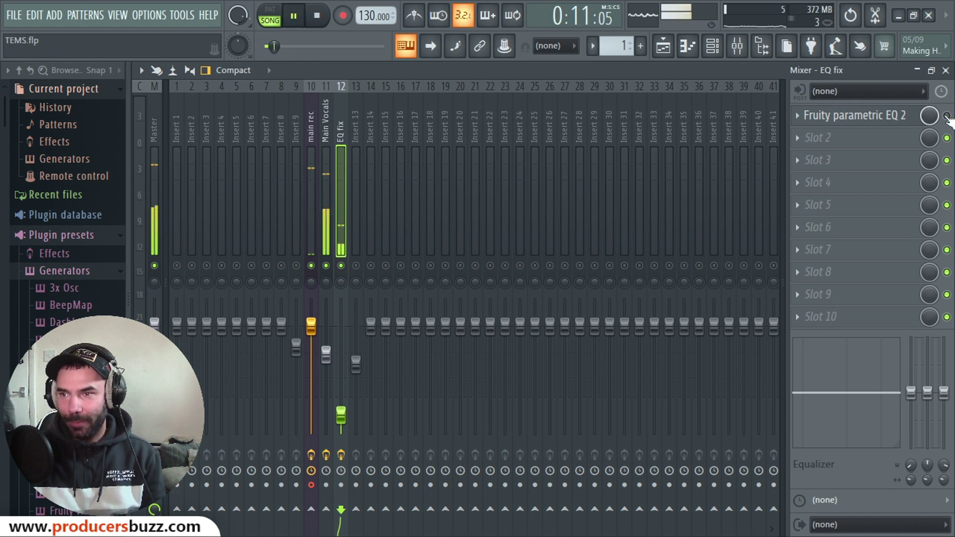
Step: Re-enable the Main Vocals effects during playback, leaving VocalCleaner bypassed and ModernDeEsser on, and stop after auditioning the vocal
{"action": "left_click", "coordinate": [328, 140]}
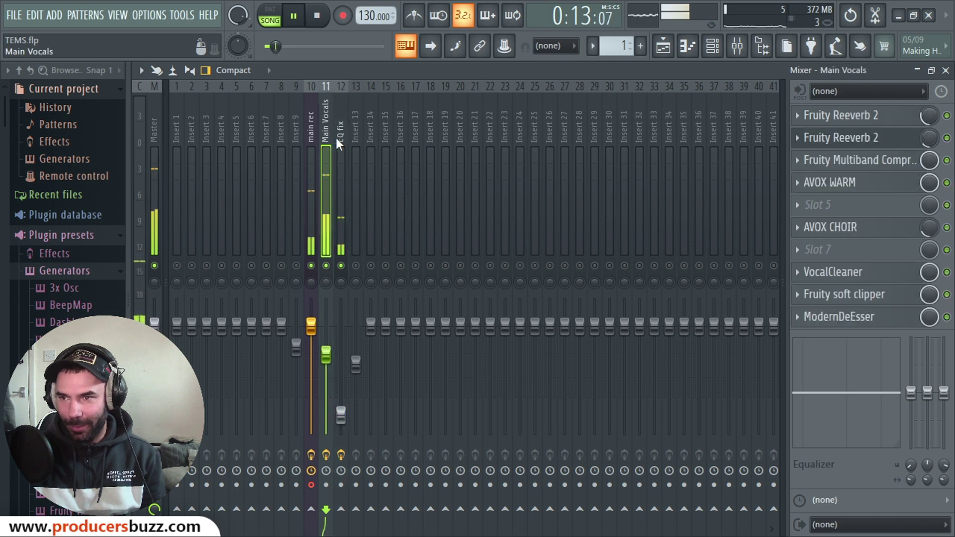
{"action": "left_click", "coordinate": [947, 138]}
{"action": "left_click", "coordinate": [948, 161]}
{"action": "left_click", "coordinate": [947, 184]}
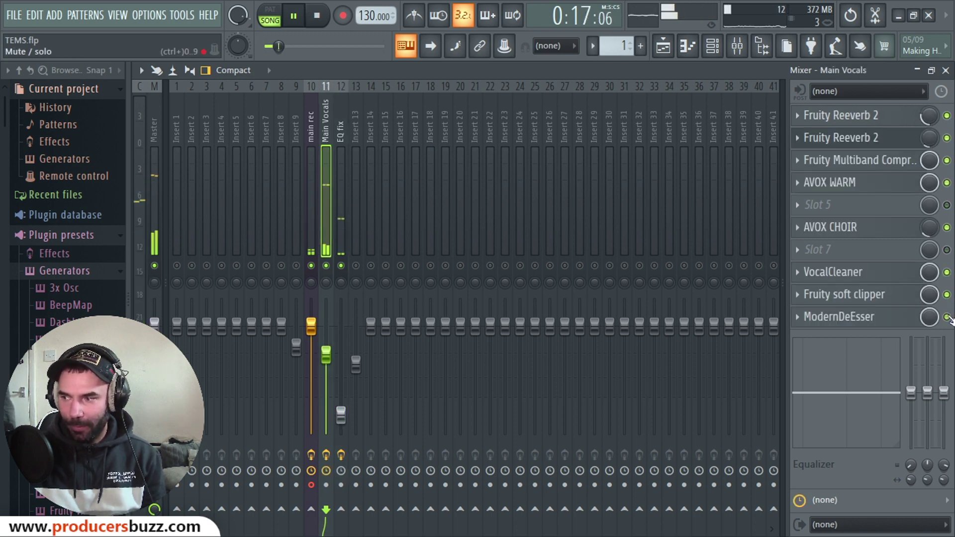
{"action": "left_click", "coordinate": [947, 317]}
{"action": "left_click", "coordinate": [947, 273]}
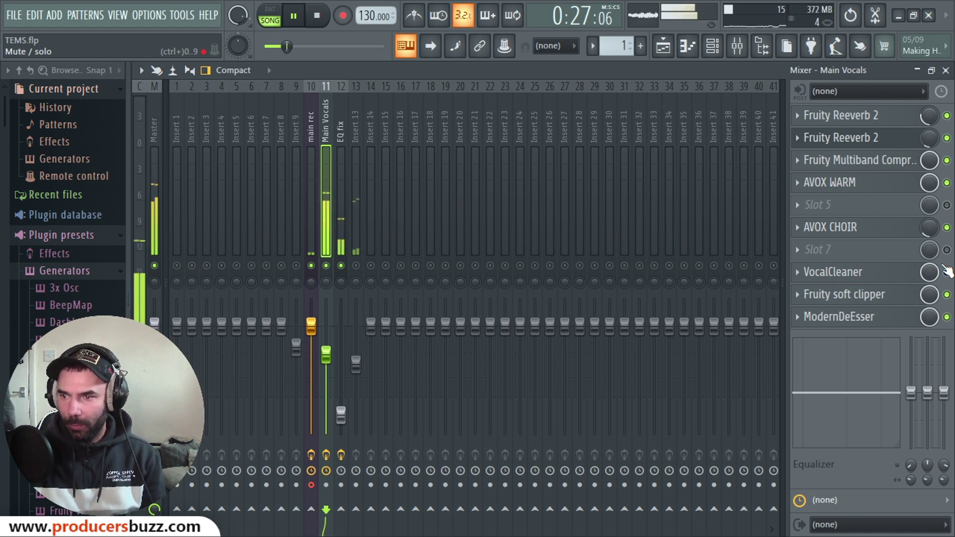
{"action": "key", "text": "space"}
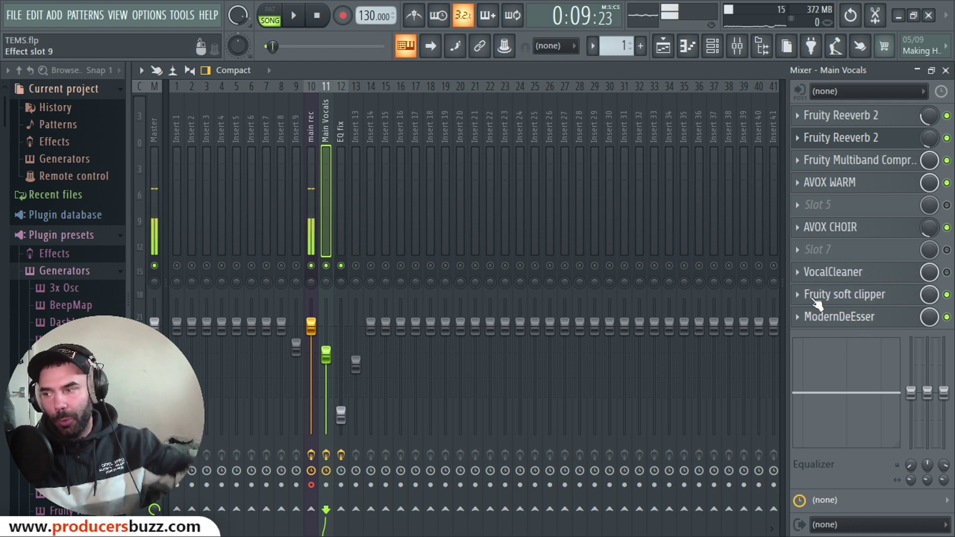
Step: Check VocalCleaner's slot options on Main Vocals and briefly view the plugin window before closing it
{"action": "left_click", "coordinate": [796, 272]}
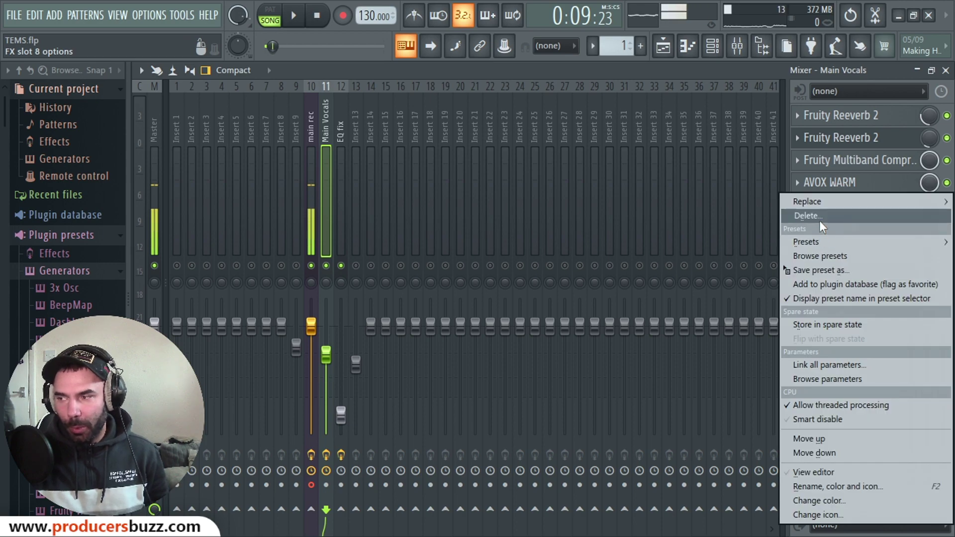
{"action": "mouse_move", "coordinate": [808, 200]}
{"action": "left_click", "coordinate": [755, 73]}
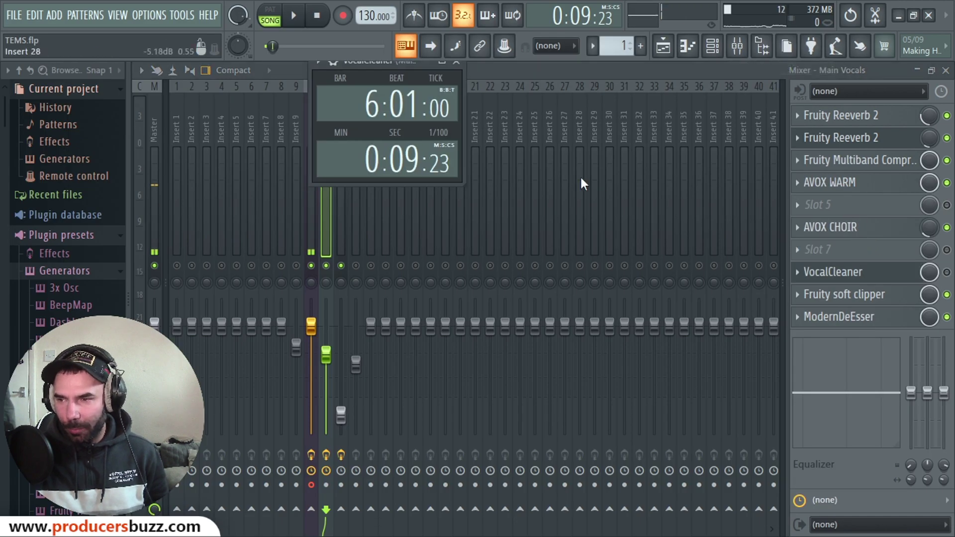
{"action": "left_click", "coordinate": [459, 63]}
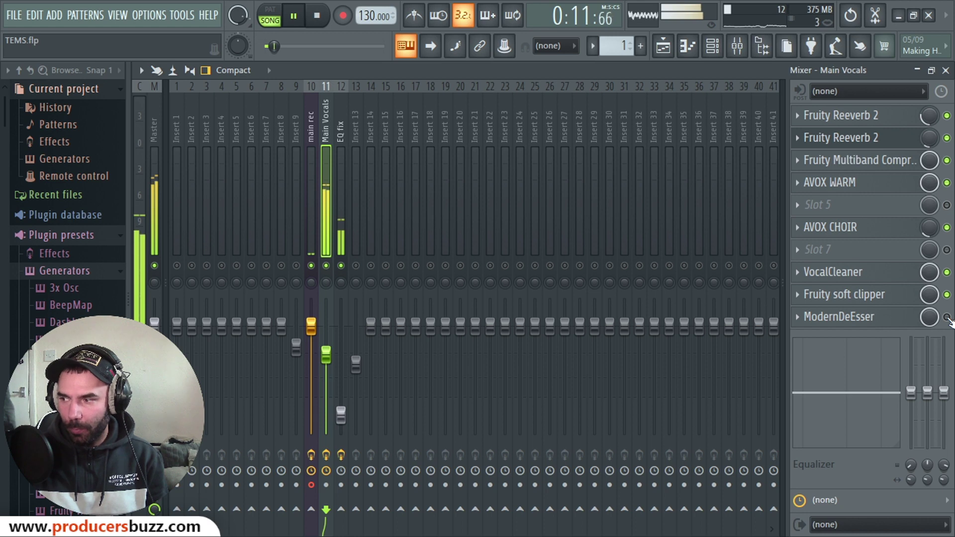
Step: Stop playback and save the main rec track's mixer state to the Desktop as "main rec"
{"action": "key", "text": "space"}
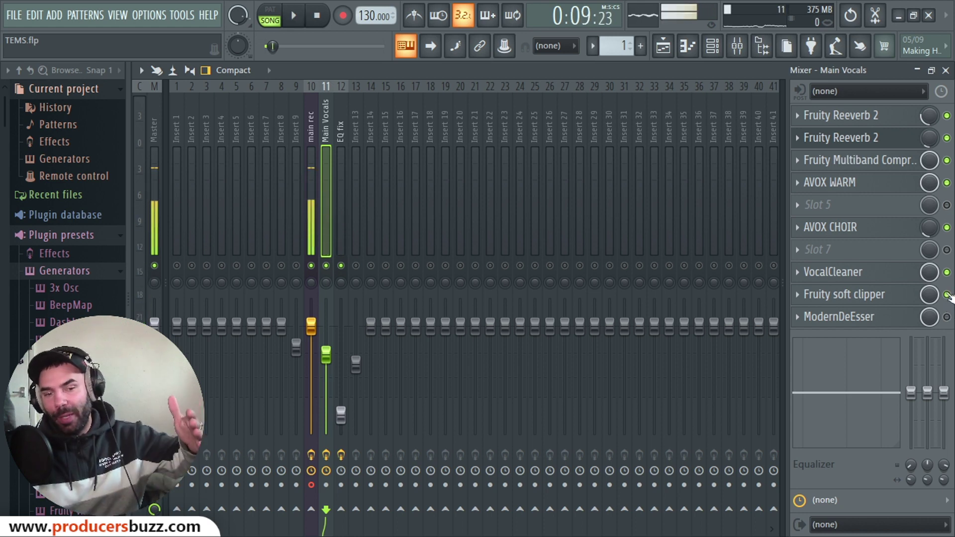
{"action": "right_click", "coordinate": [310, 127]}
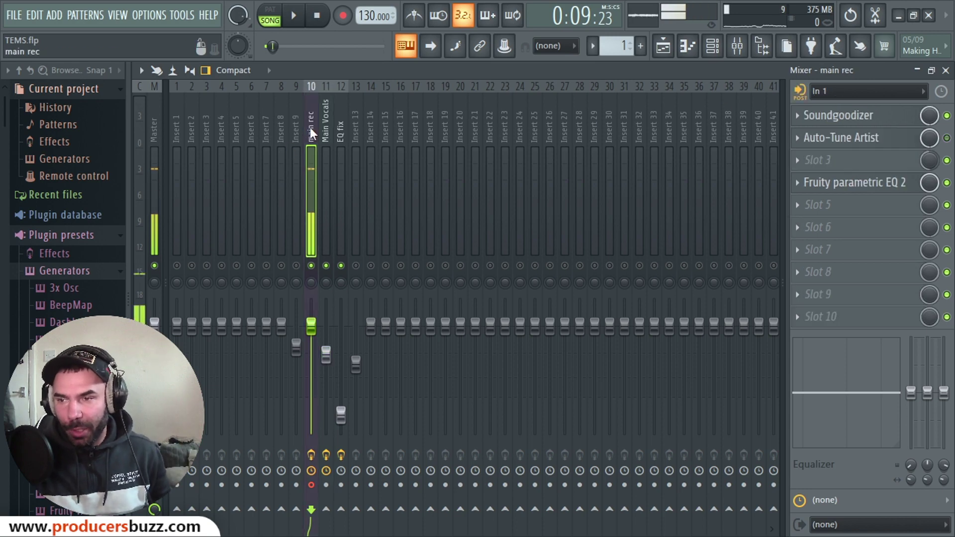
{"action": "mouse_move", "coordinate": [354, 162]}
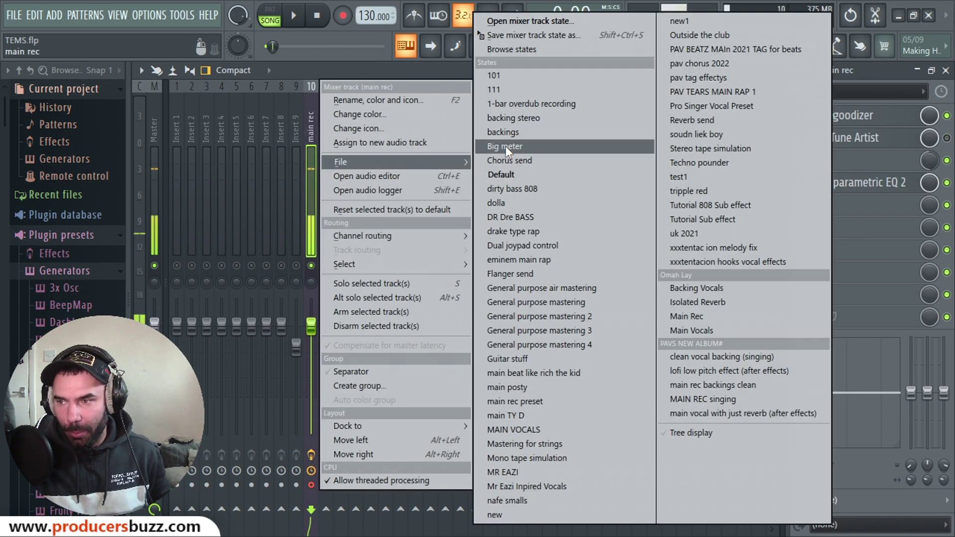
{"action": "left_click", "coordinate": [545, 39]}
{"action": "left_click", "coordinate": [60, 152]}
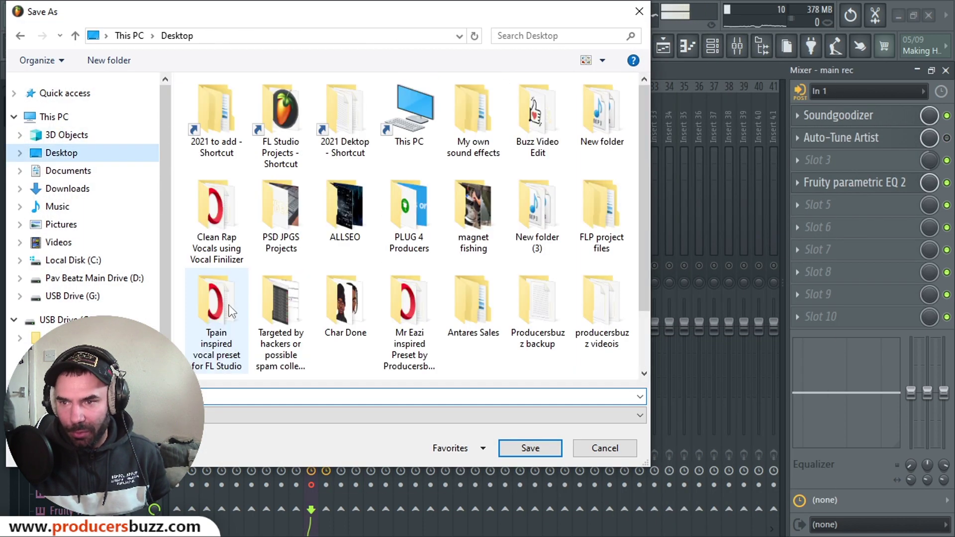
{"action": "type", "text": "tems"}
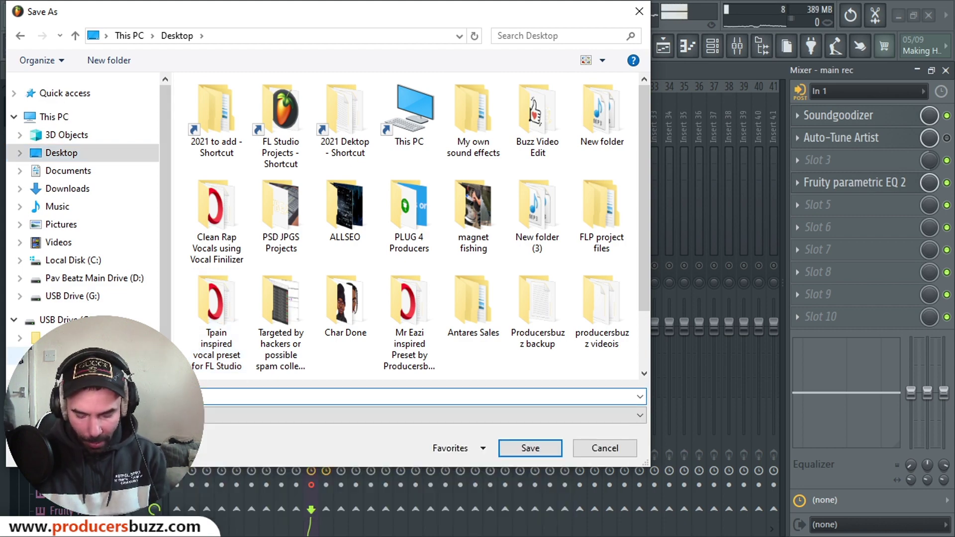
{"action": "key", "text": "Return"}
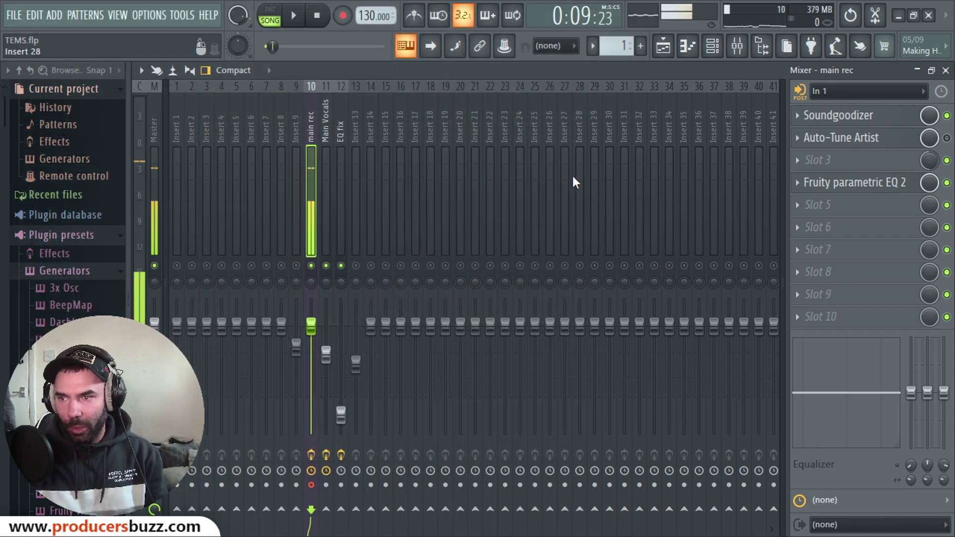
Step: Load the saved "main rec" mixer track state from the Desktop onto the empty Insert 52 track
{"action": "left_click", "coordinate": [625, 167]}
{"action": "scroll", "coordinate": [756, 146], "scroll_direction": "down", "scroll_amount": 5}
{"action": "left_click", "coordinate": [647, 152]}
{"action": "right_click", "coordinate": [473, 121]}
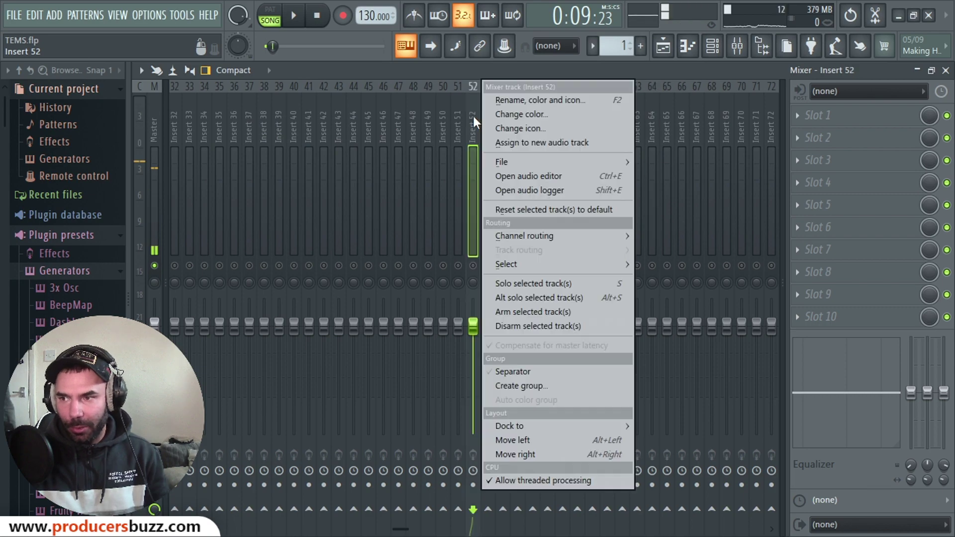
{"action": "mouse_move", "coordinate": [510, 160]}
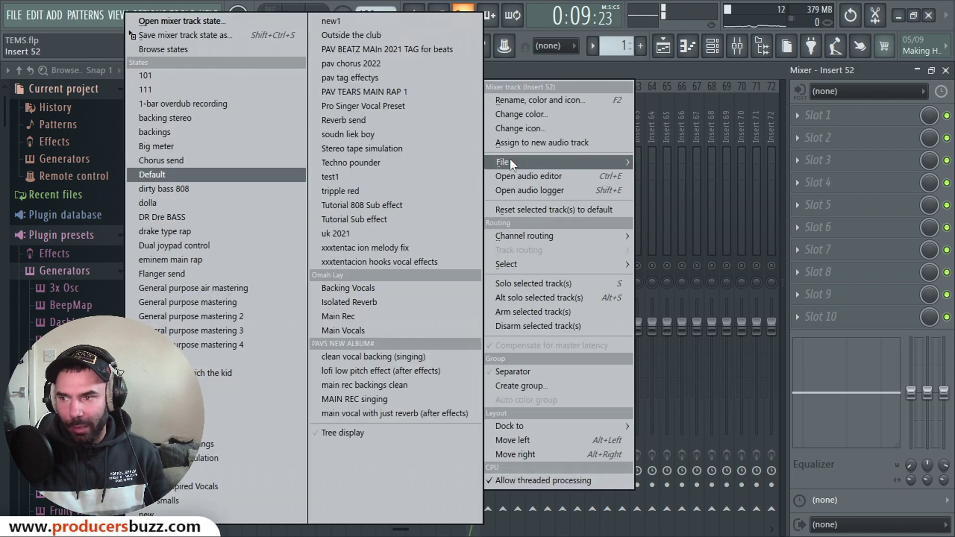
{"action": "left_click", "coordinate": [202, 21]}
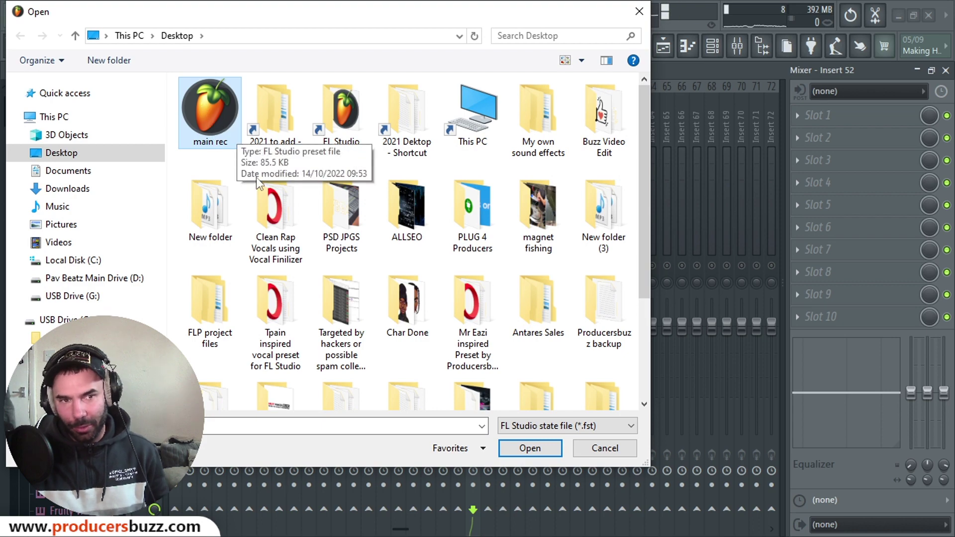
{"action": "double_click", "coordinate": [227, 118]}
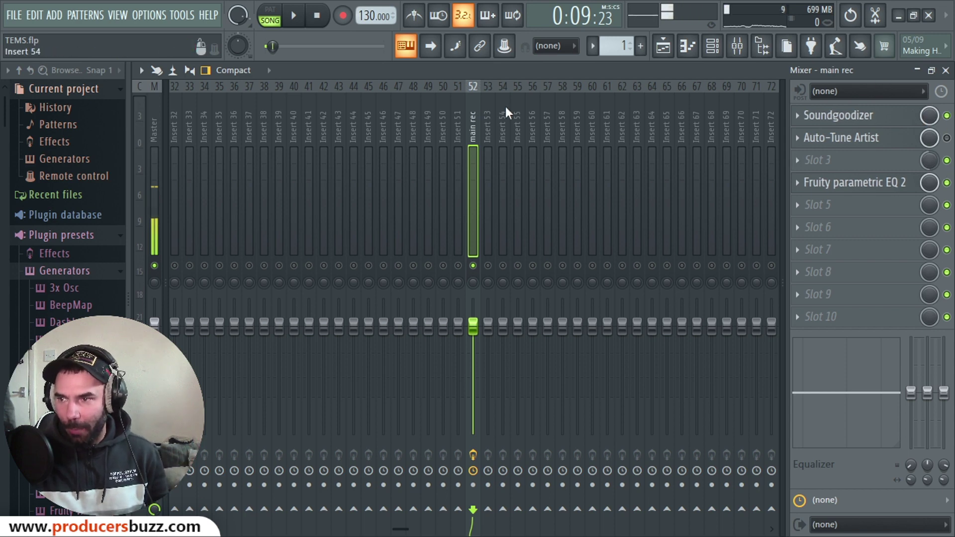
{"action": "left_click", "coordinate": [460, 118]}
{"action": "left_click", "coordinate": [487, 126]}
{"action": "left_click", "coordinate": [473, 127]}
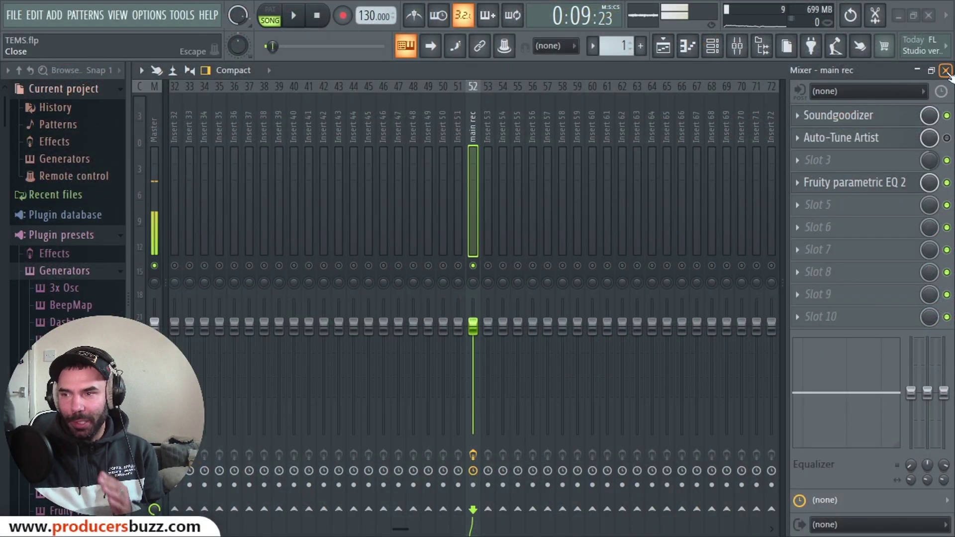
Step: Return to the Main Vocals track and view the AVOX CHOIR plugin's settings
{"action": "left_click_drag", "start_coordinate": [470, 130], "coordinate": [327, 149]}
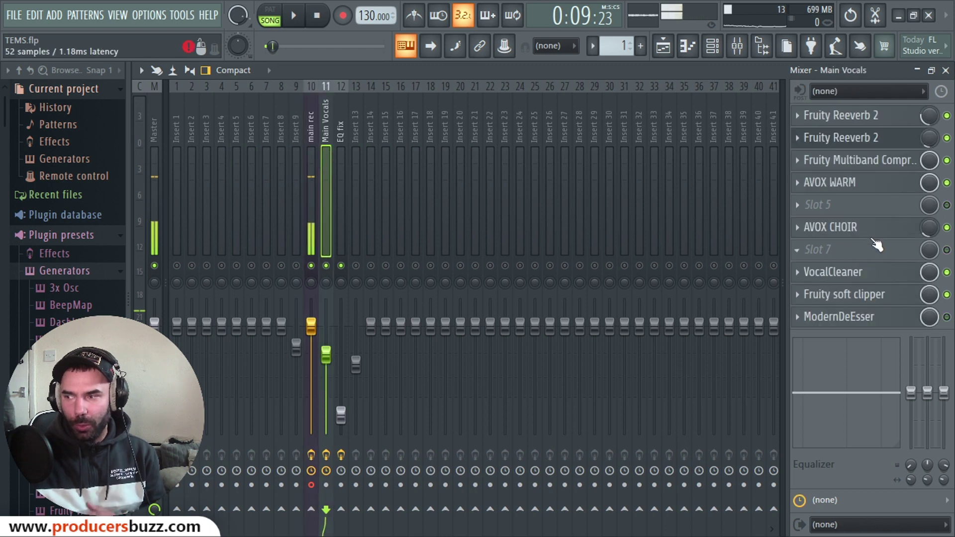
{"action": "left_click", "coordinate": [846, 229]}
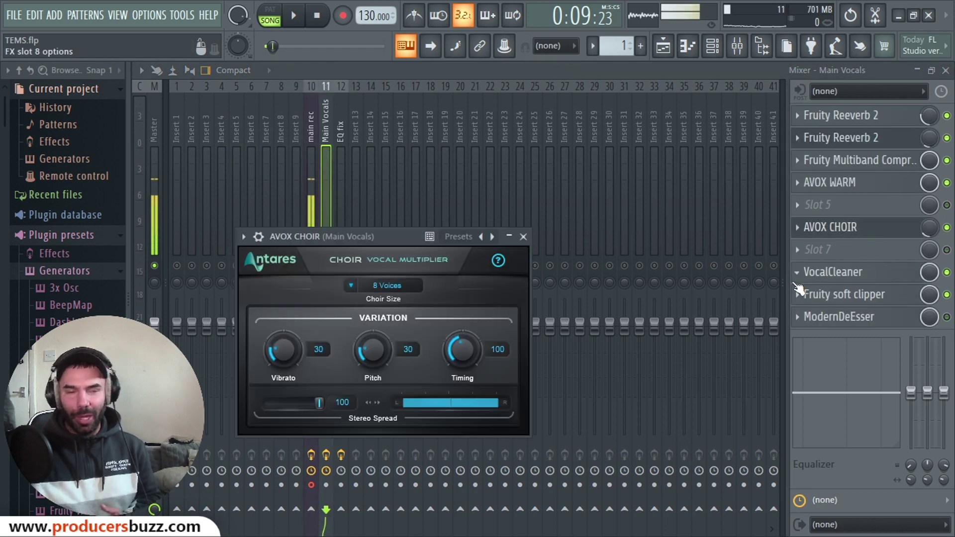